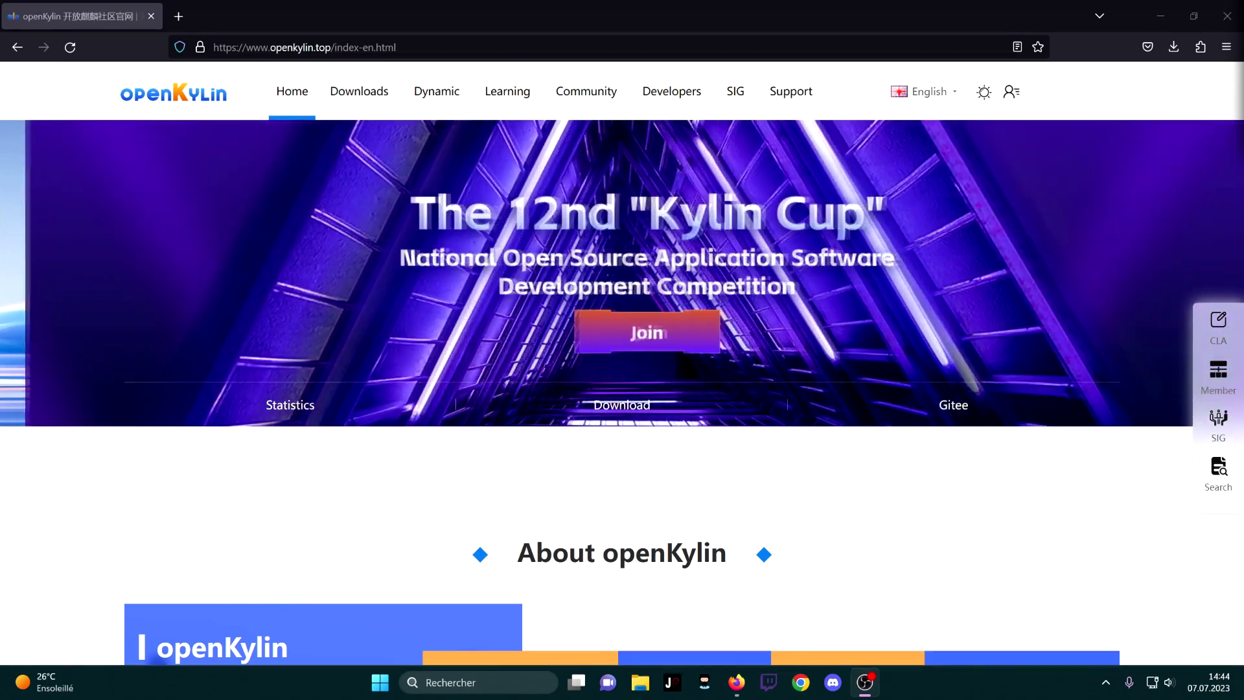
Open the openKylin 1.0 ISO download page, read its overview, and select the openkylin.top domain
click(354, 91)
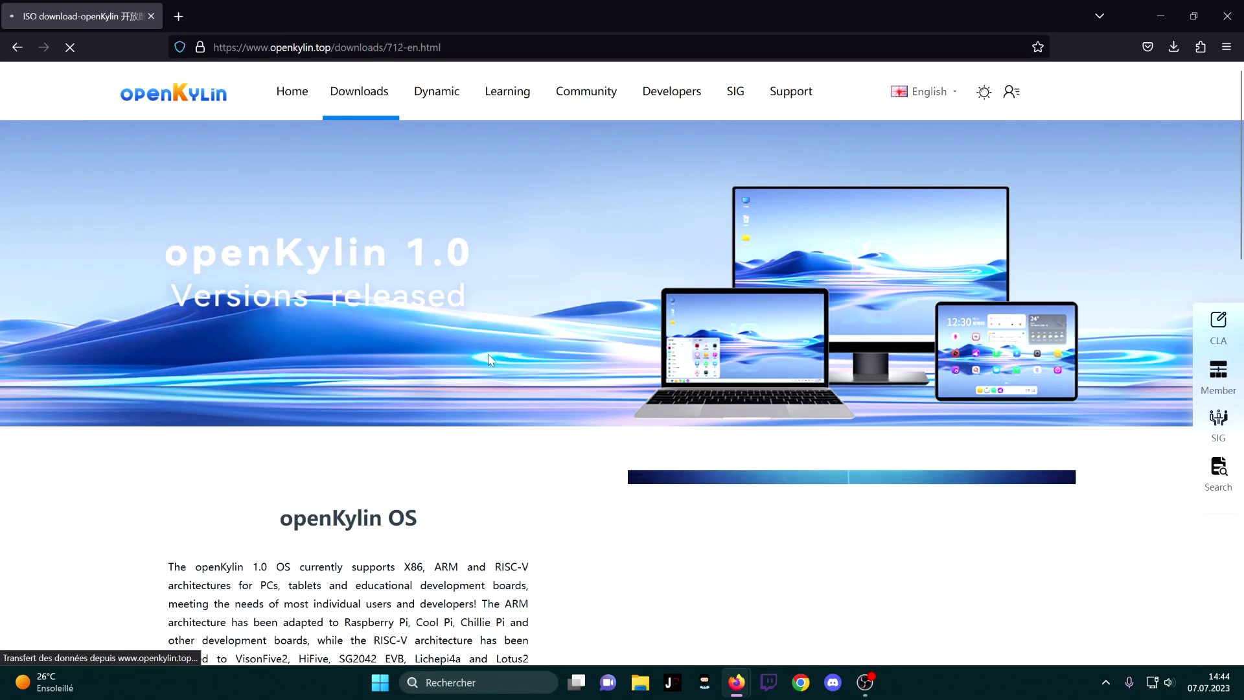
scroll(491, 360, down, 2)
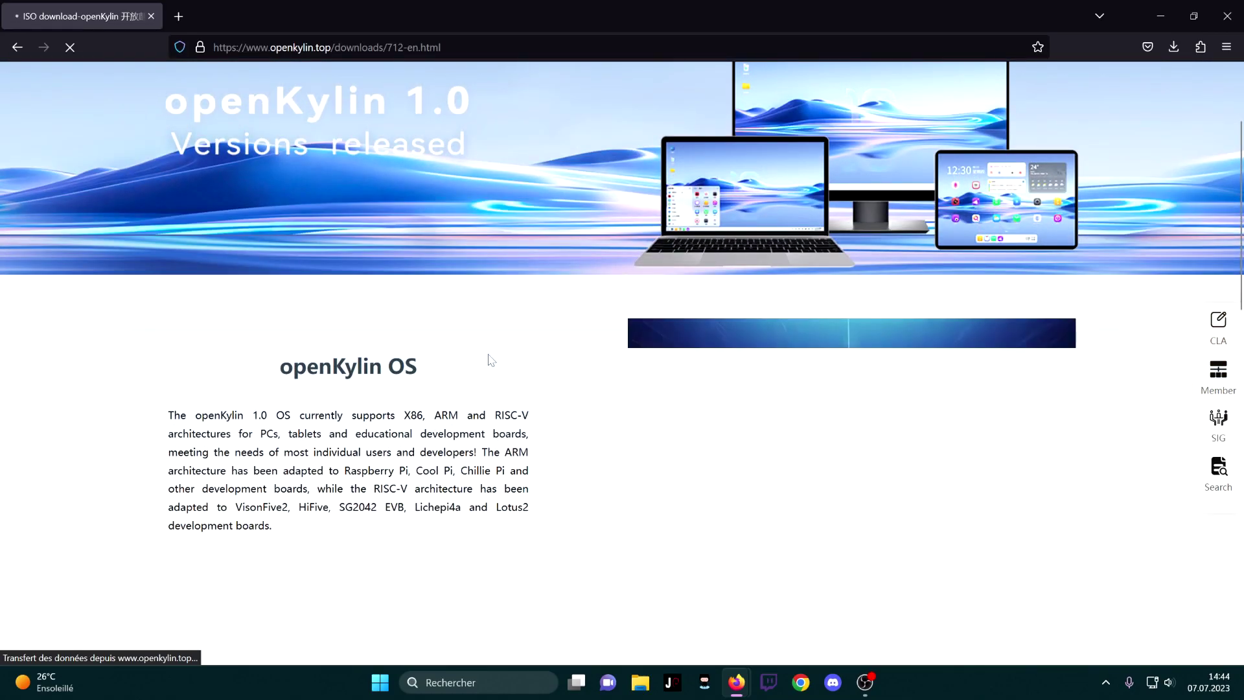
scroll(492, 360, up, 2)
scroll(492, 360, down, 2)
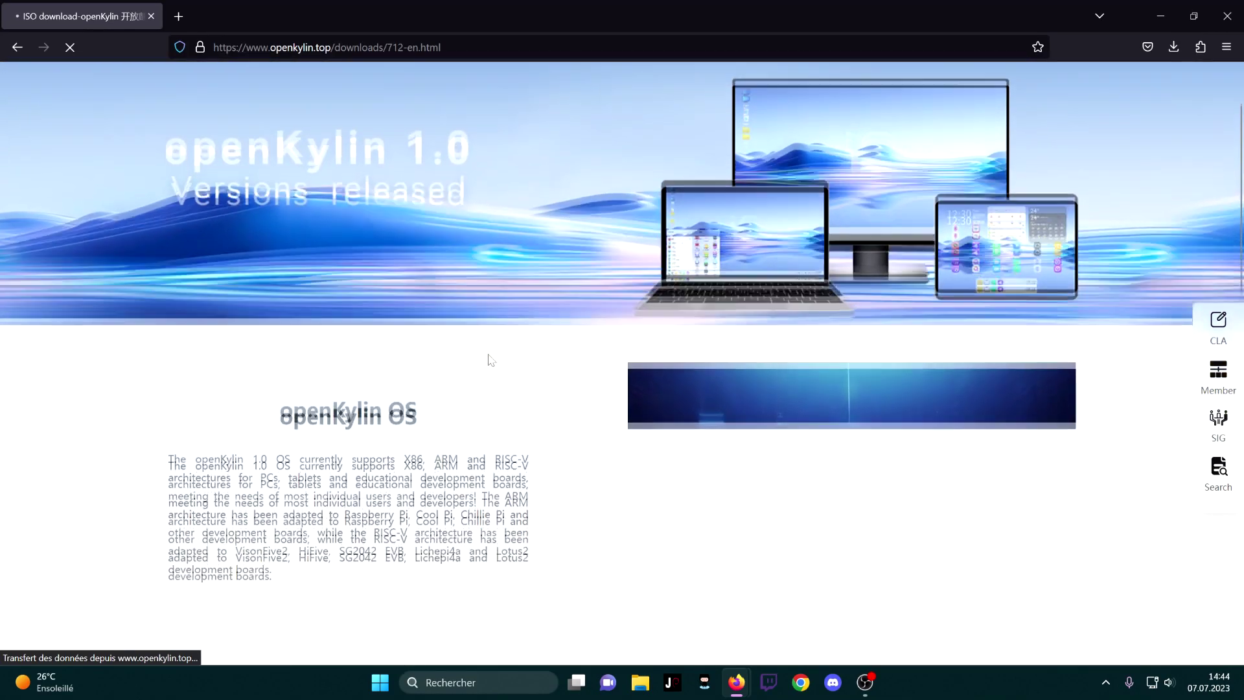
scroll(490, 360, down, 2)
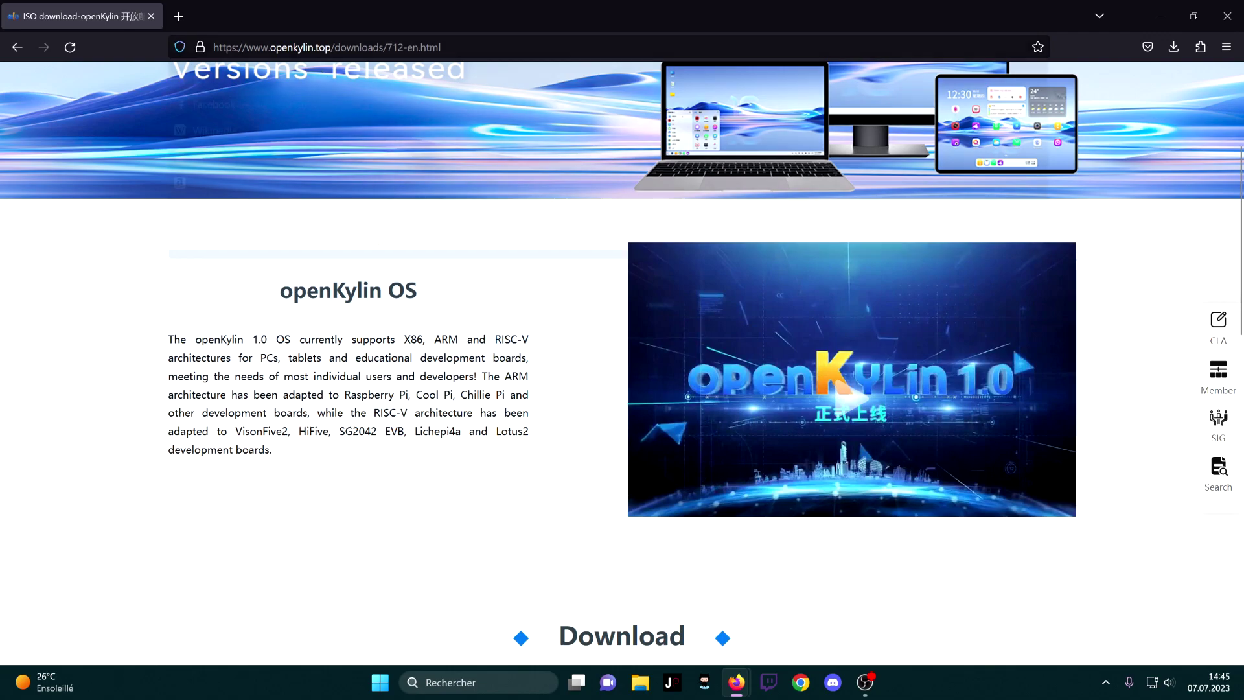
drag(270, 47, 331, 47)
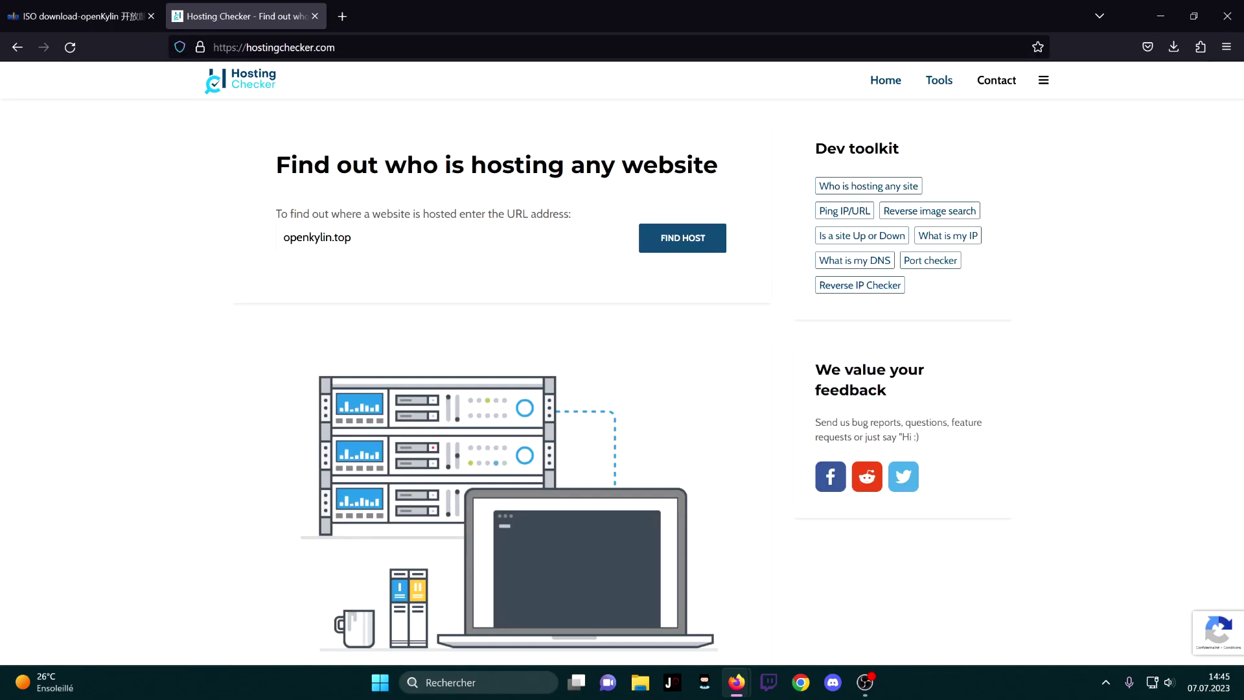
Look up openkylin.top in Hosting Checker and highlight parts of its IP address
key(Return)
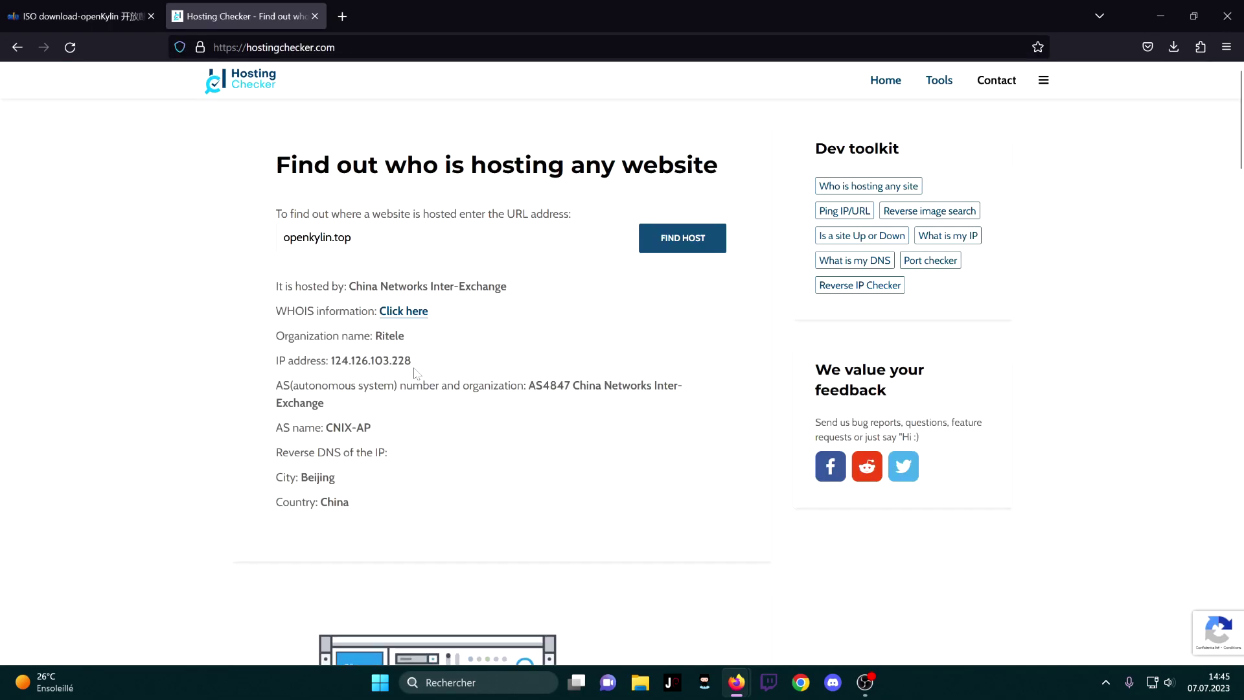
drag(335, 361, 348, 360)
click(421, 376)
drag(412, 361, 392, 360)
click(471, 360)
Highlight the host China Networks Inter-Exchange and country China, then return to the download page
drag(568, 385, 694, 401)
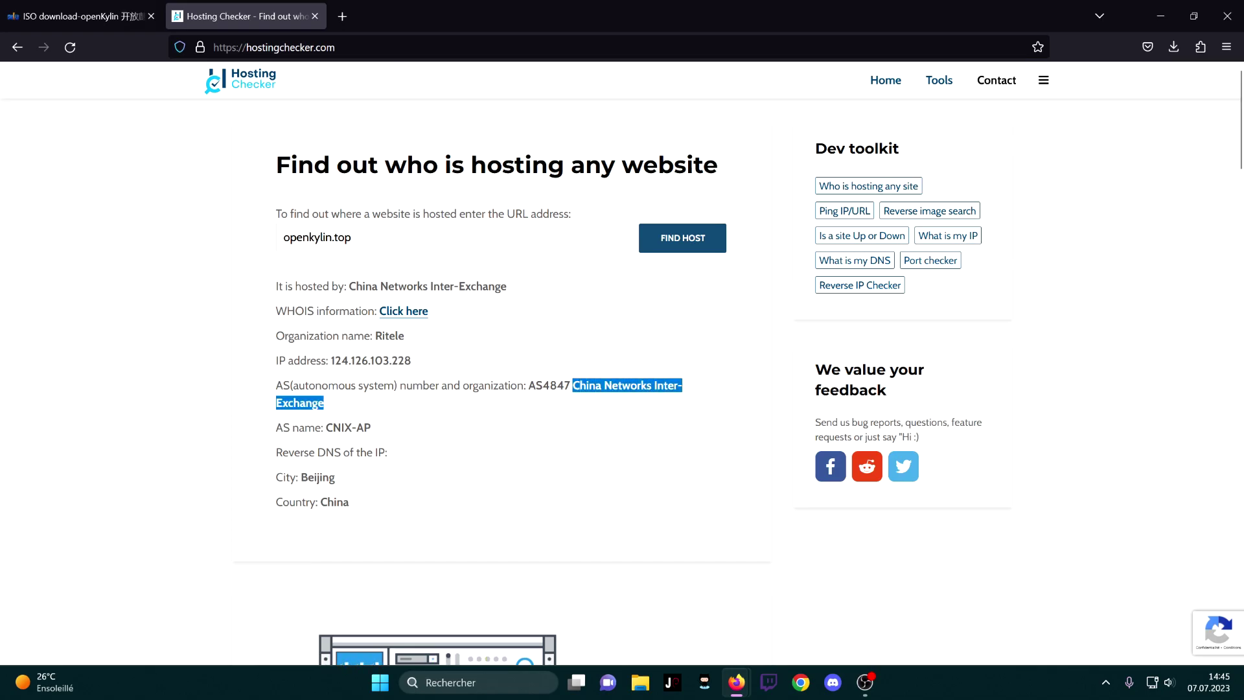
double_click(334, 502)
click(549, 505)
click(81, 16)
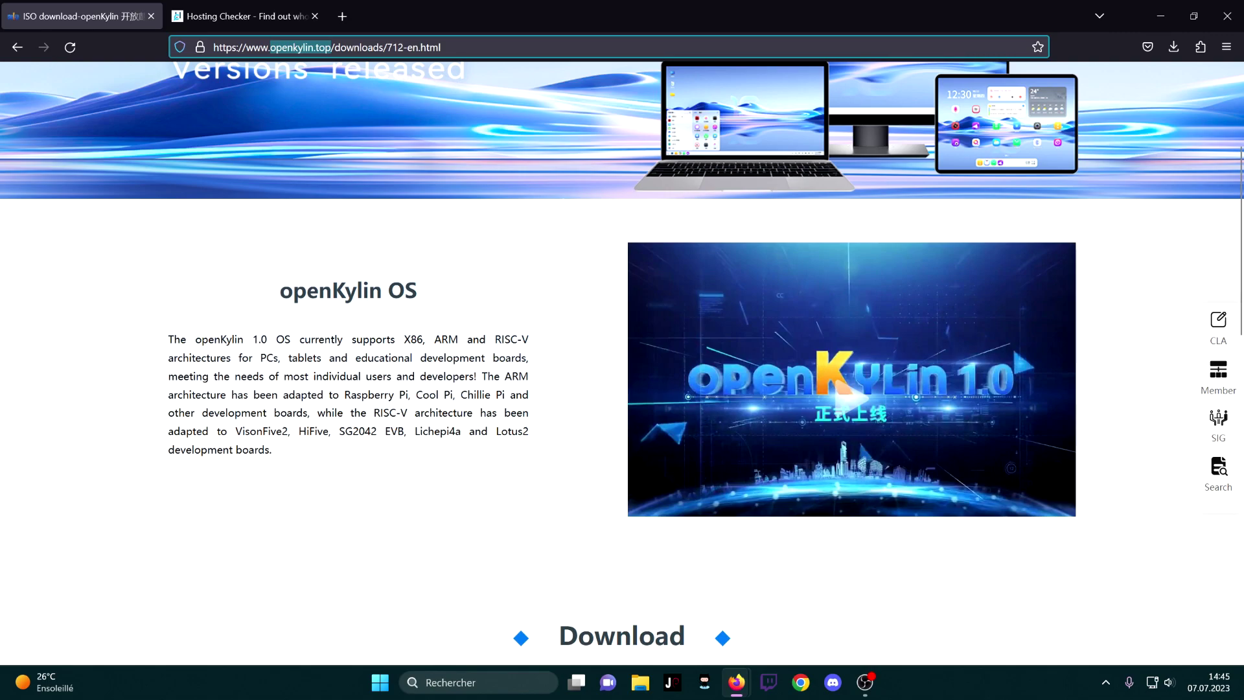
Open openKylin's Gitee code repository page and its community repository in a new tab
scroll(413, 403, up, 3)
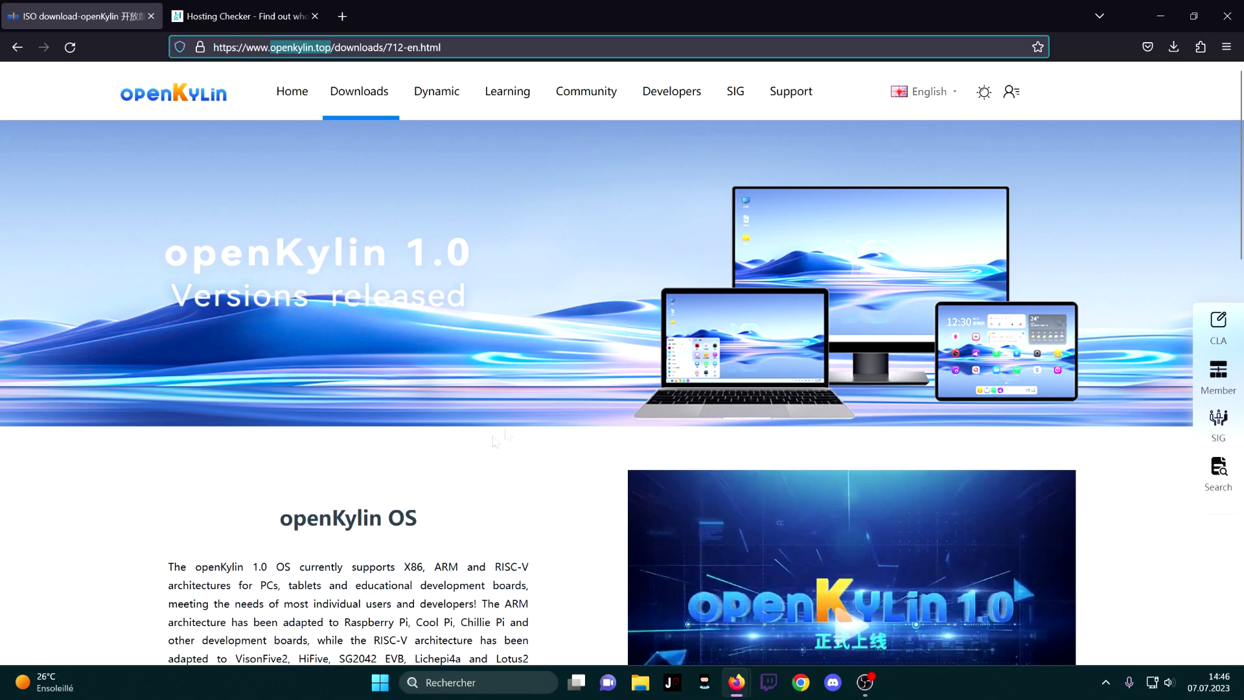
click(585, 192)
mouse_move(685, 82)
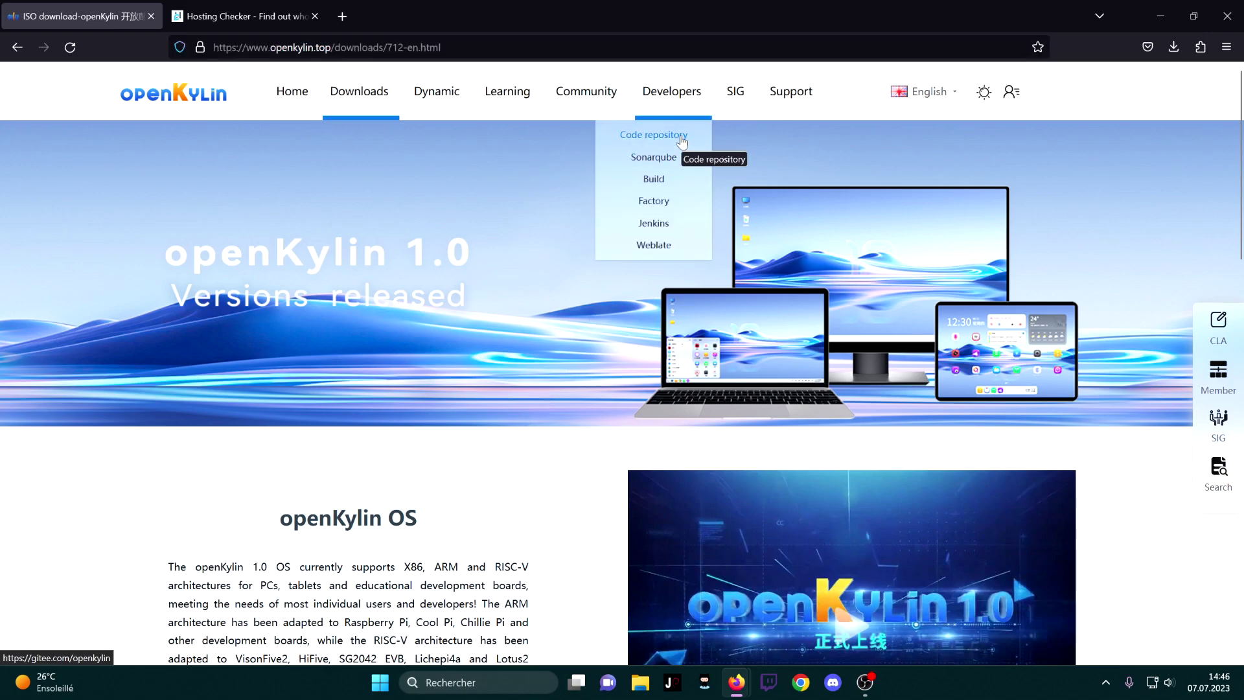
click(677, 136)
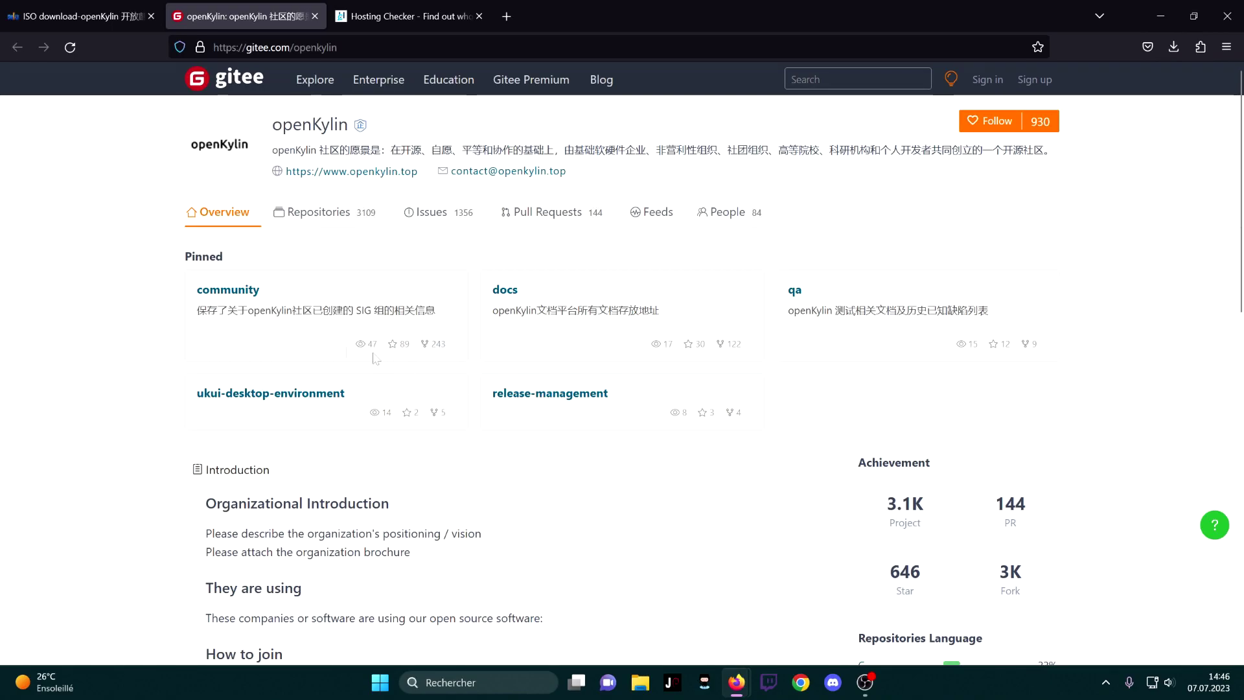
middle_click(223, 290)
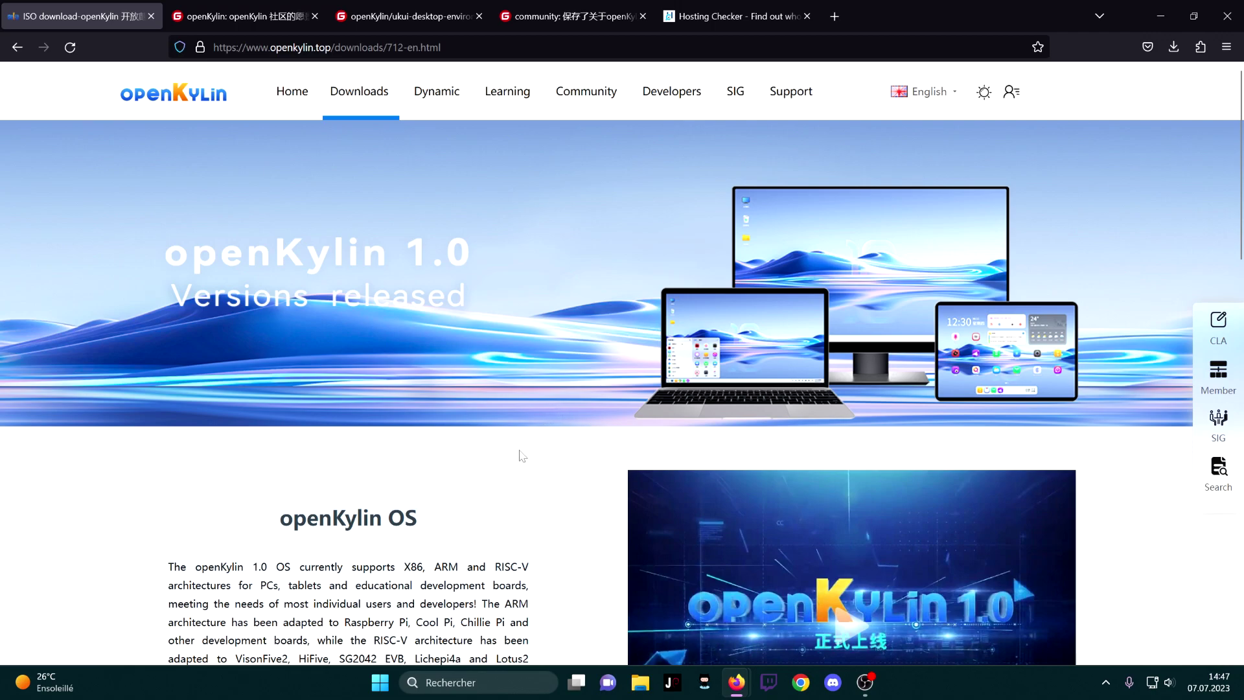
Scroll to the X86, RISC-V and ARM downloads, then switch to the VM console window
scroll(522, 456, down, 7)
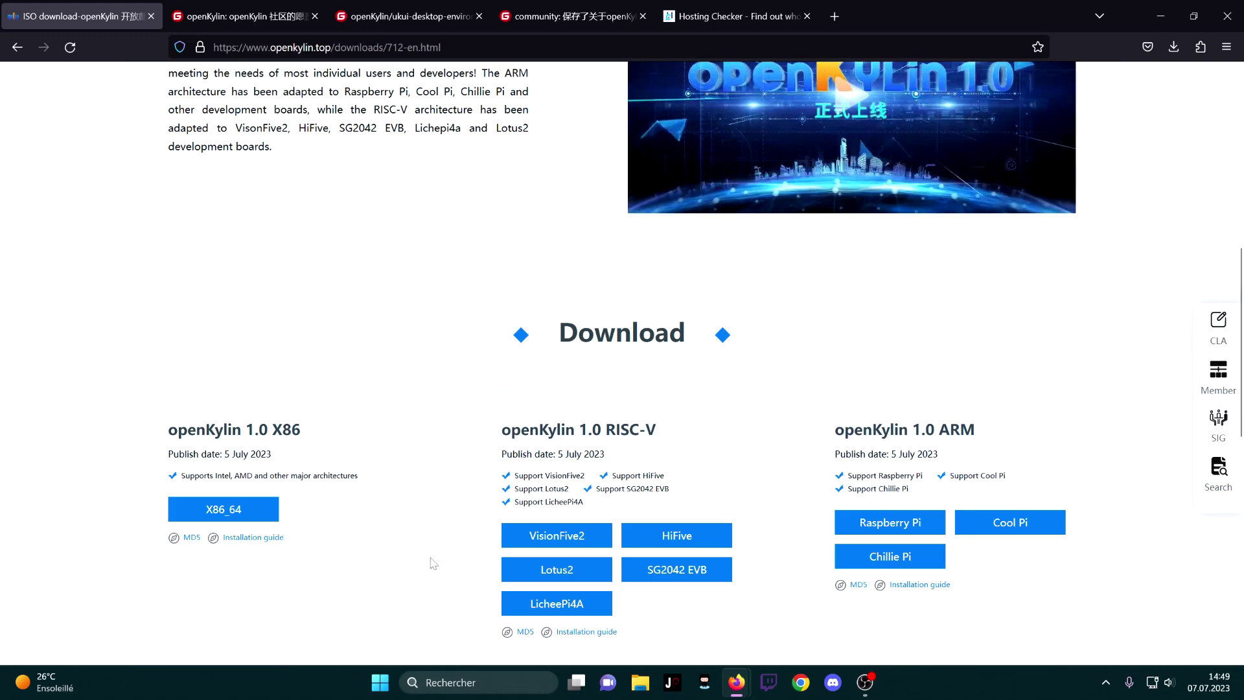
key(alt+Tab)
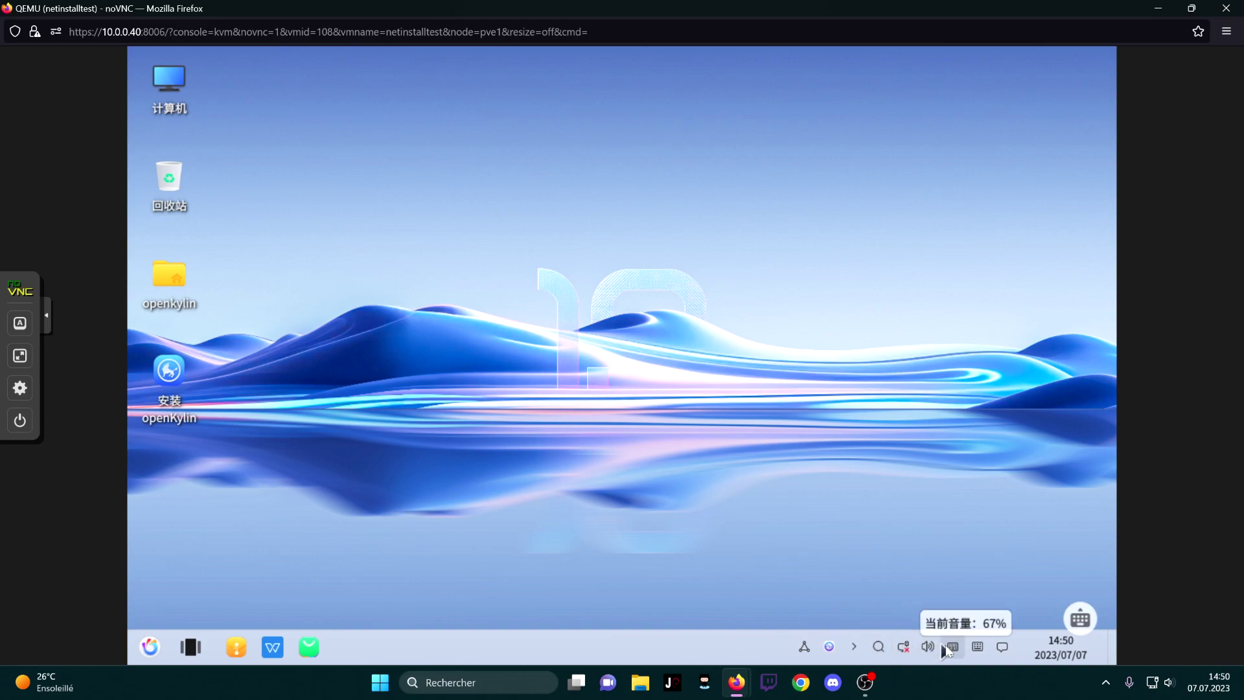
Choose English as the installer language and set the timezone to (UTC+01:00) Zurich
click(1087, 619)
click(1091, 394)
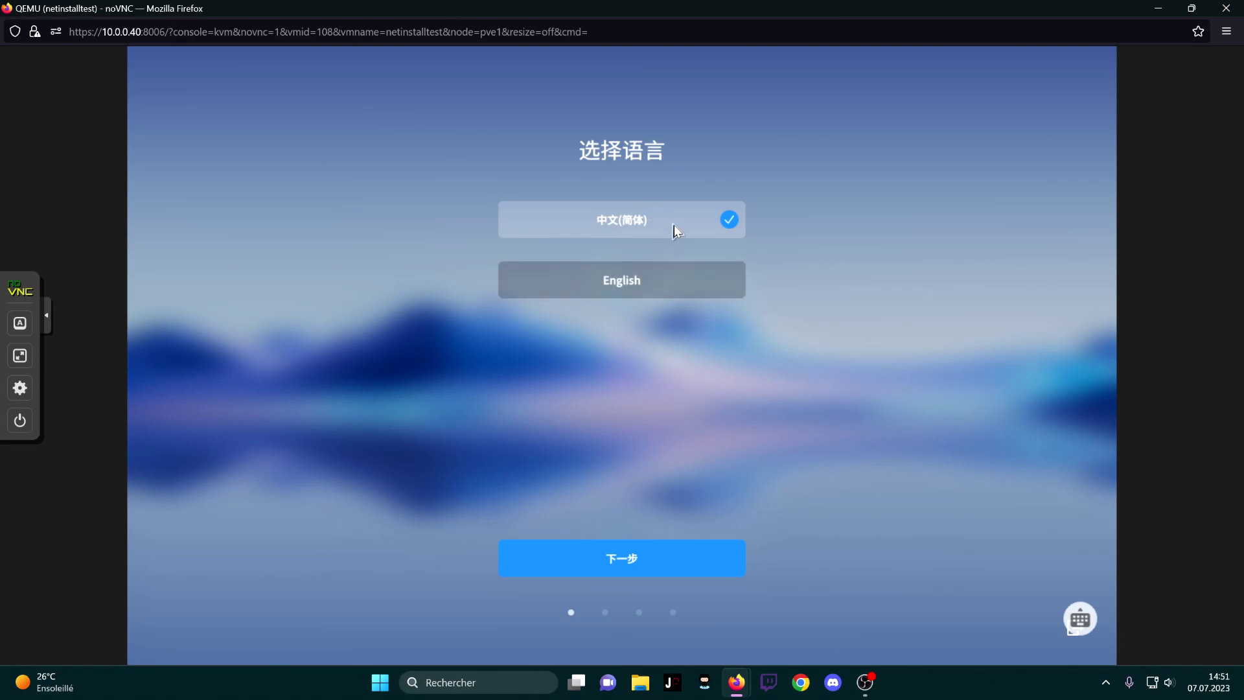
click(630, 283)
click(627, 561)
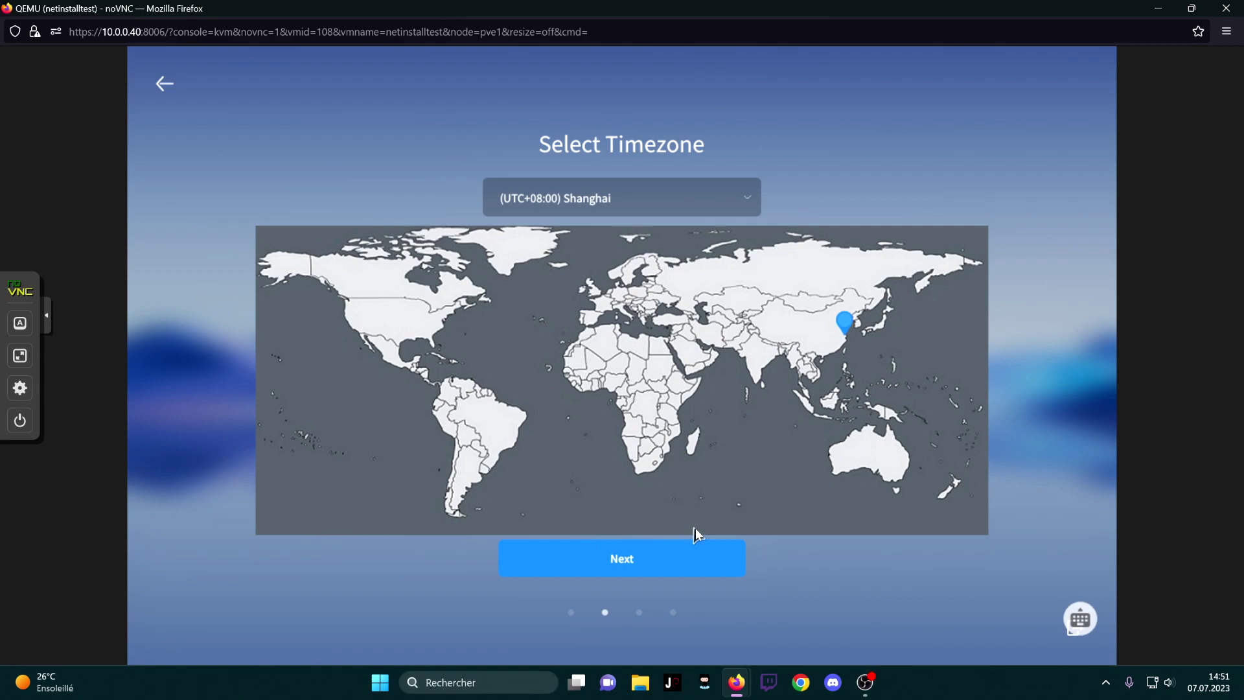
click(615, 309)
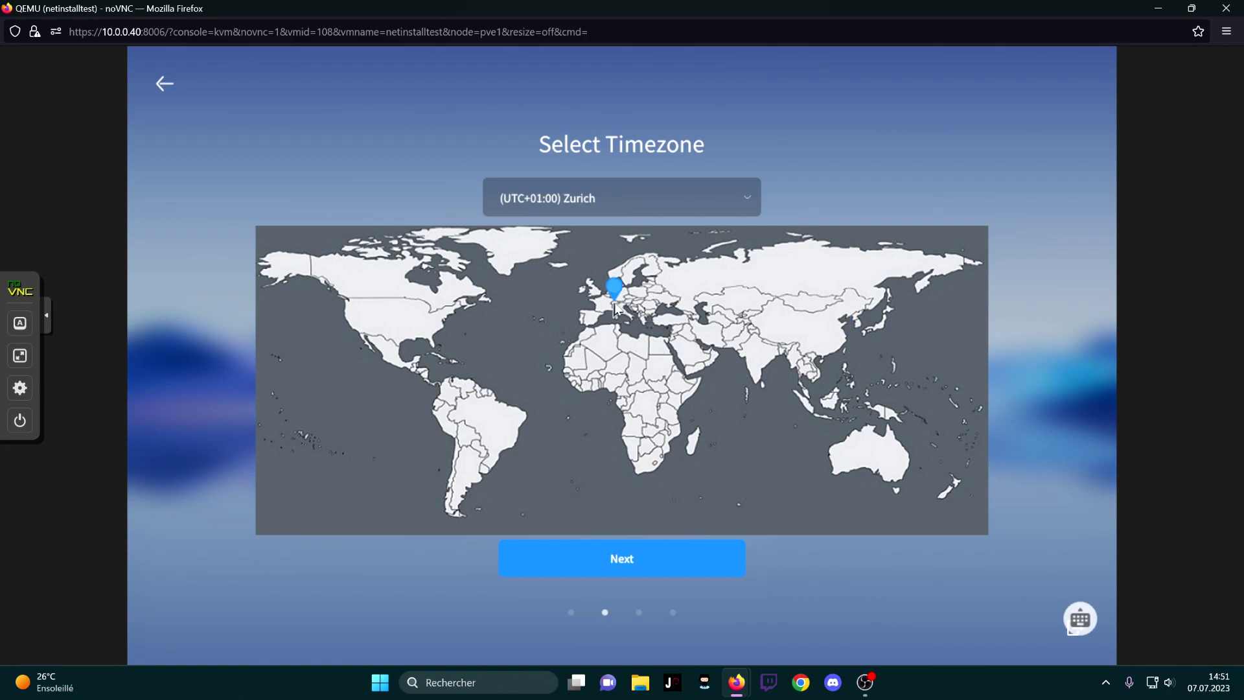
click(661, 565)
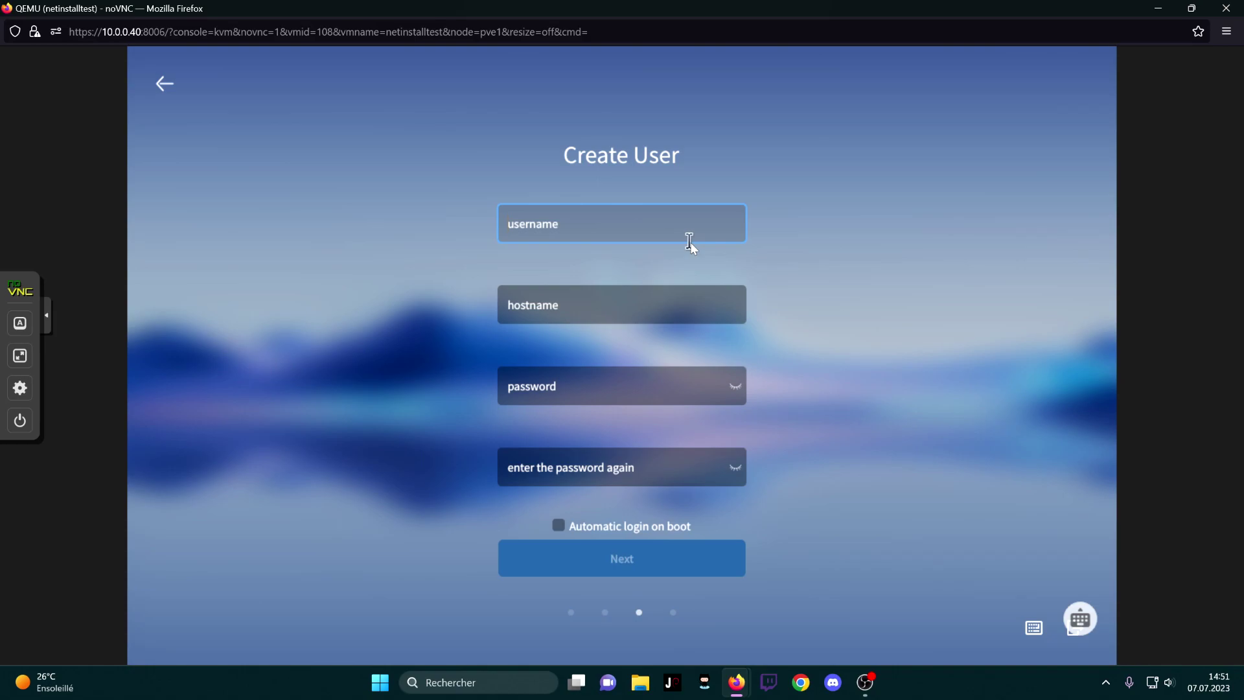
Replace the reserved username admin with a new username and set the hostname to 'openkylin'
text(admin)
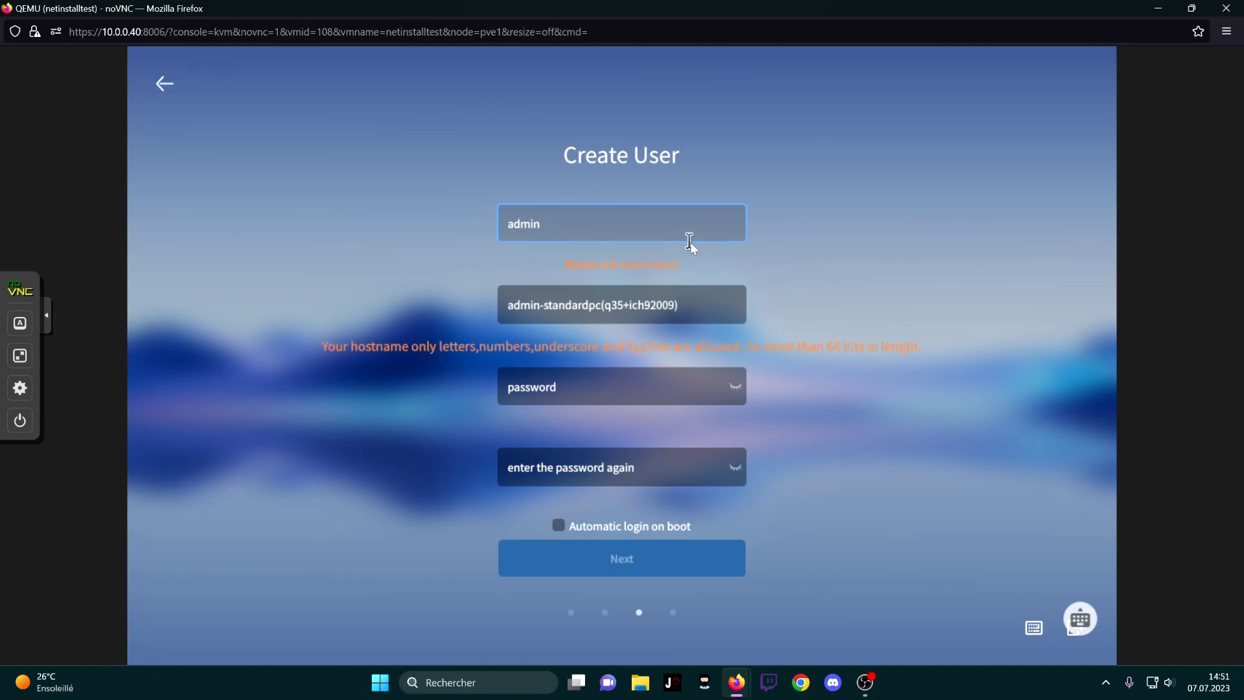
key(ctrl+a)
text(jo)
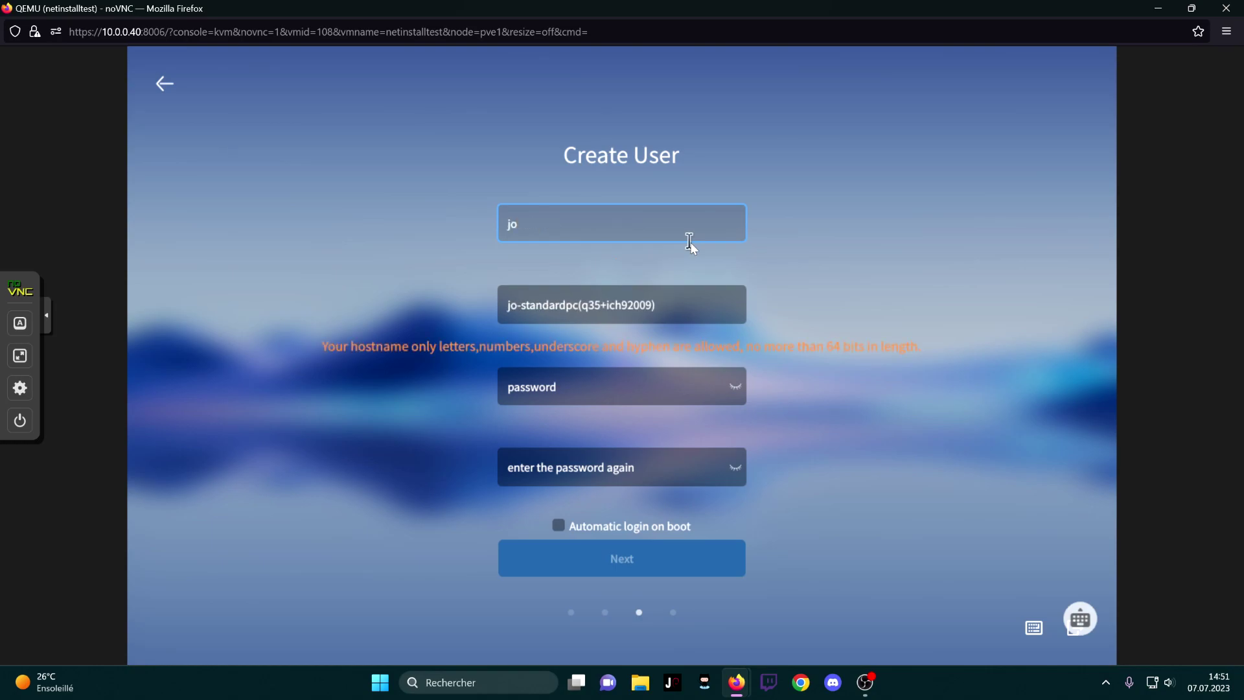
key(Tab)
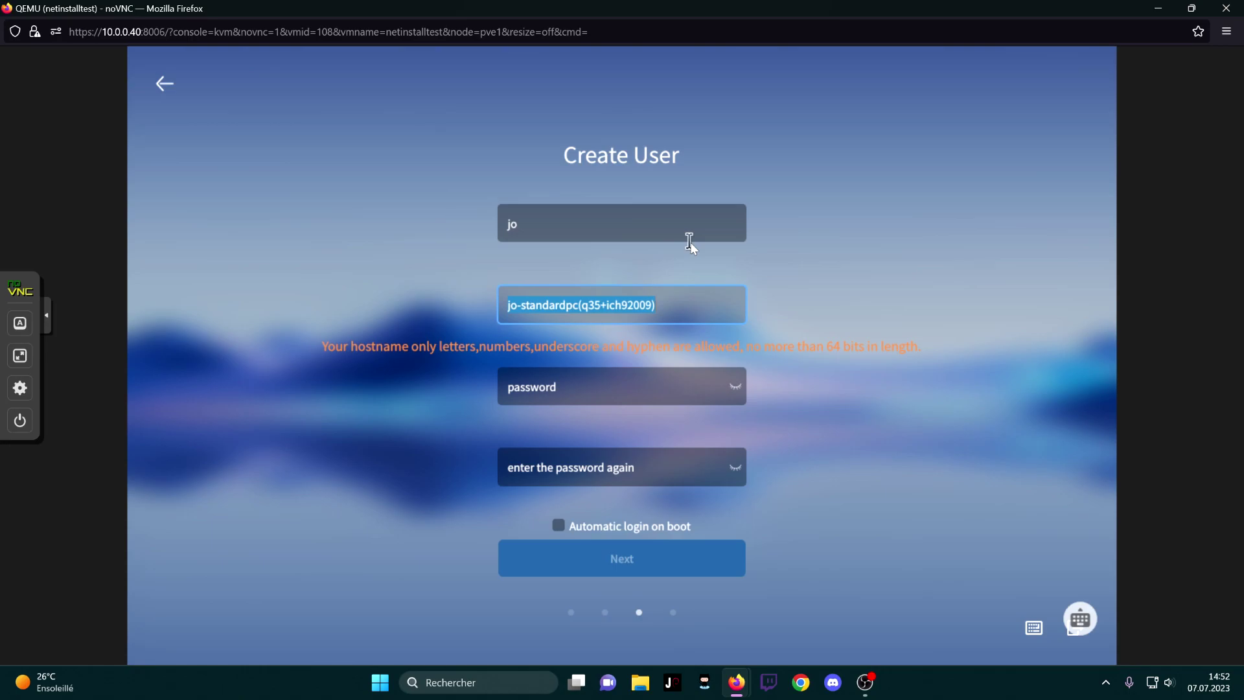
text(openky)
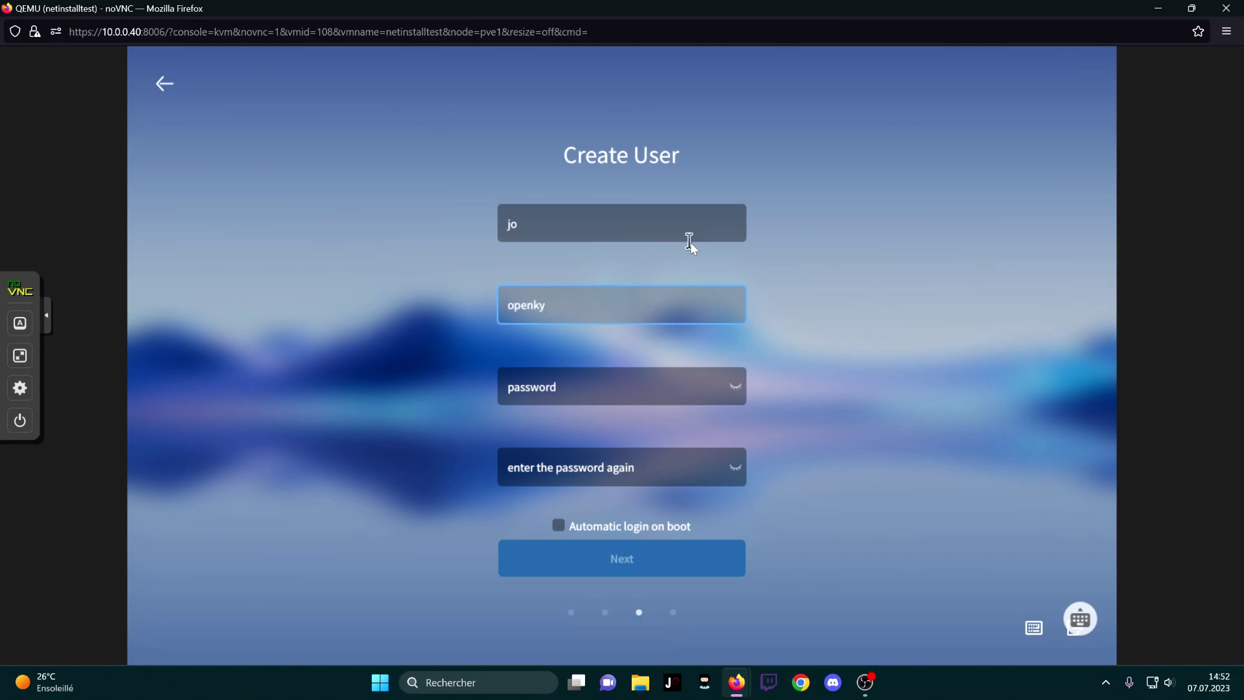
text(lin)
key(Tab)
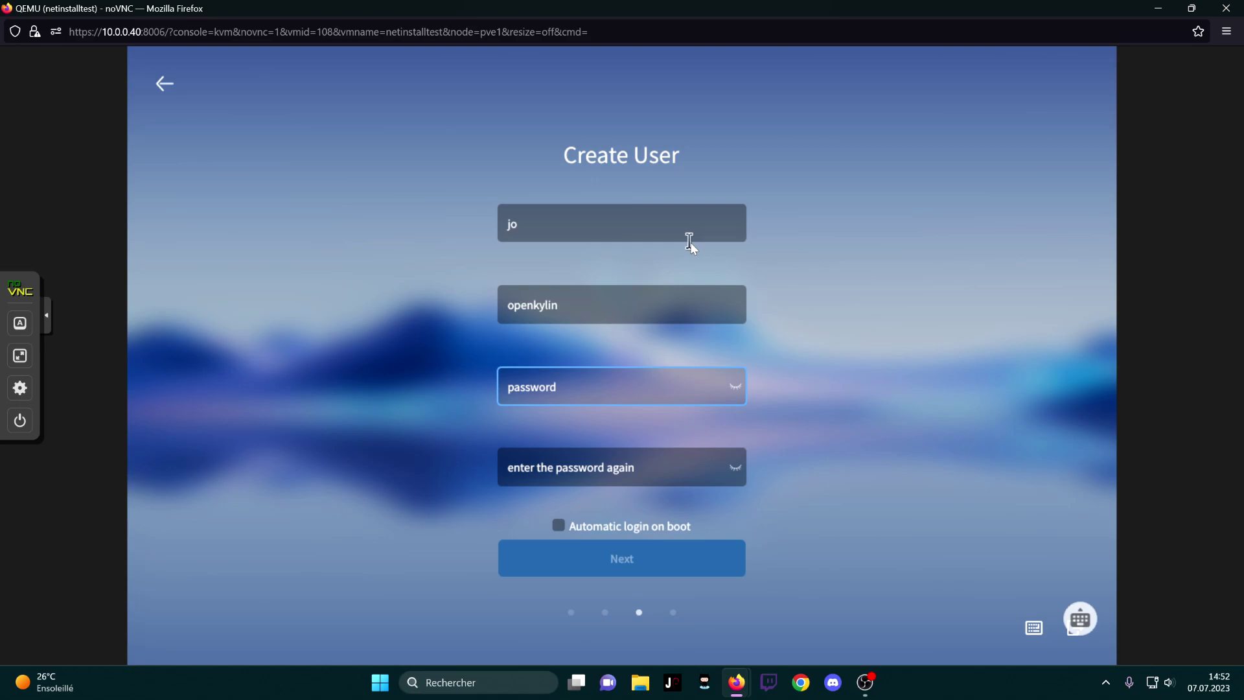
Enter and confirm the account password, then continue to the installation method step
text(openkylin12)
key(Tab)
text(openkyli)
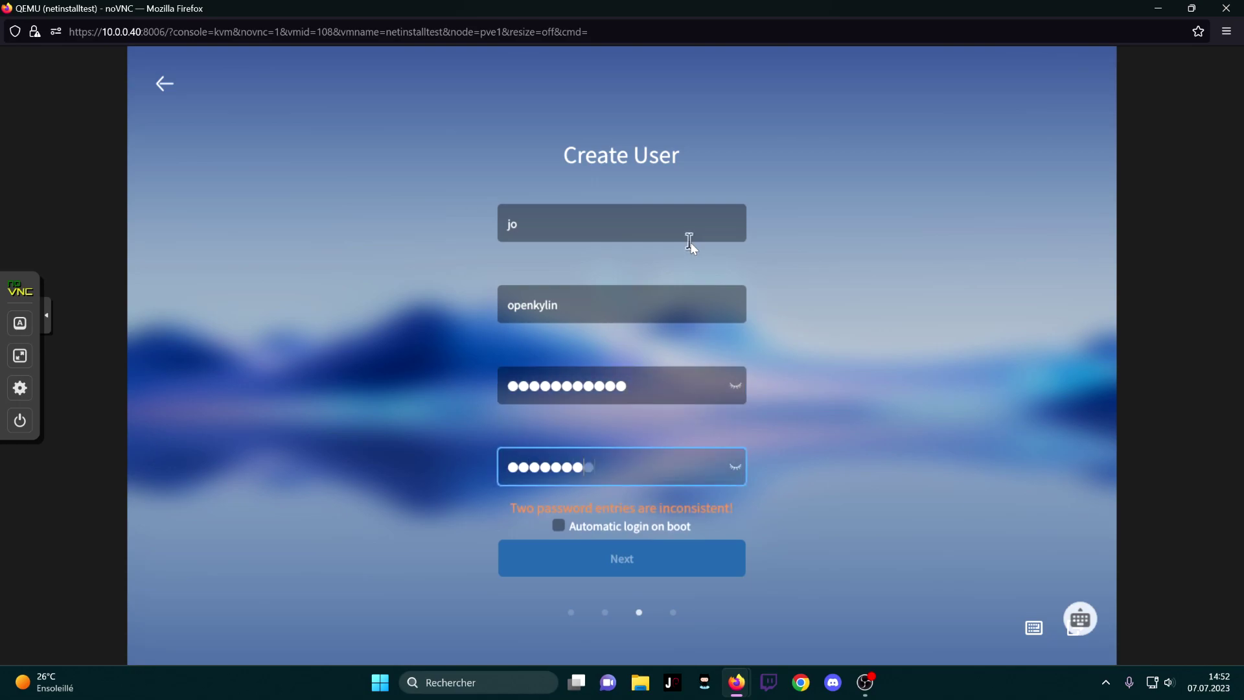
text(n12)
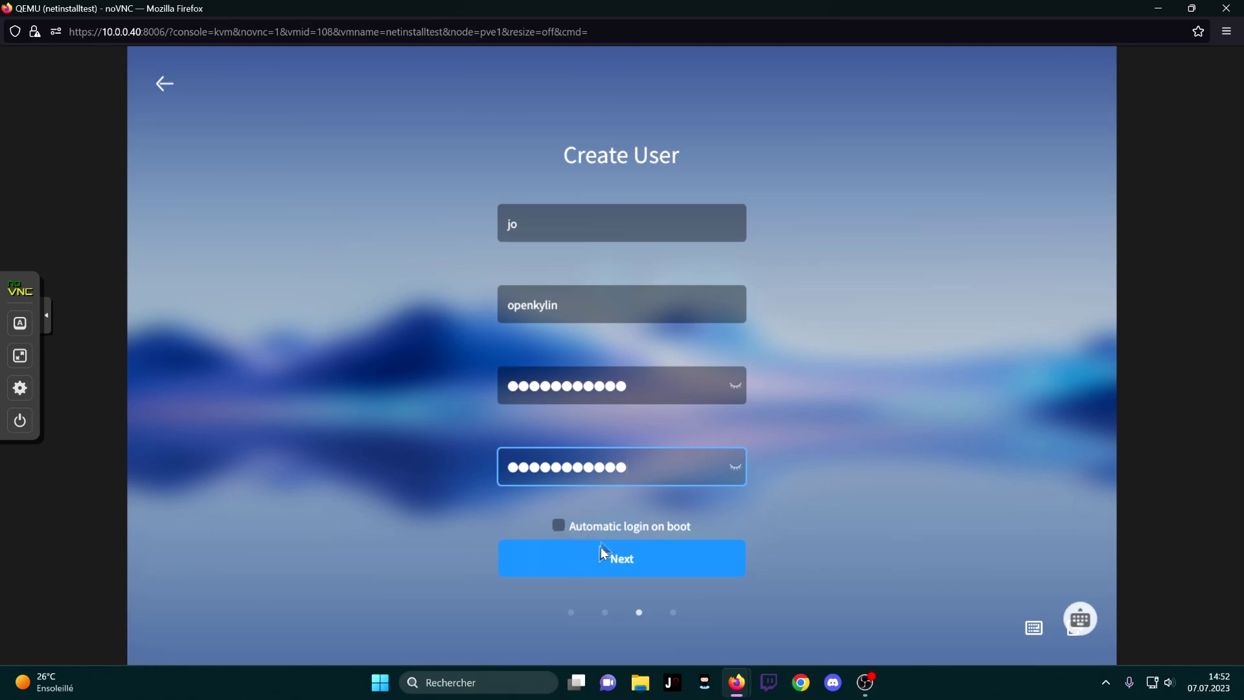
click(647, 559)
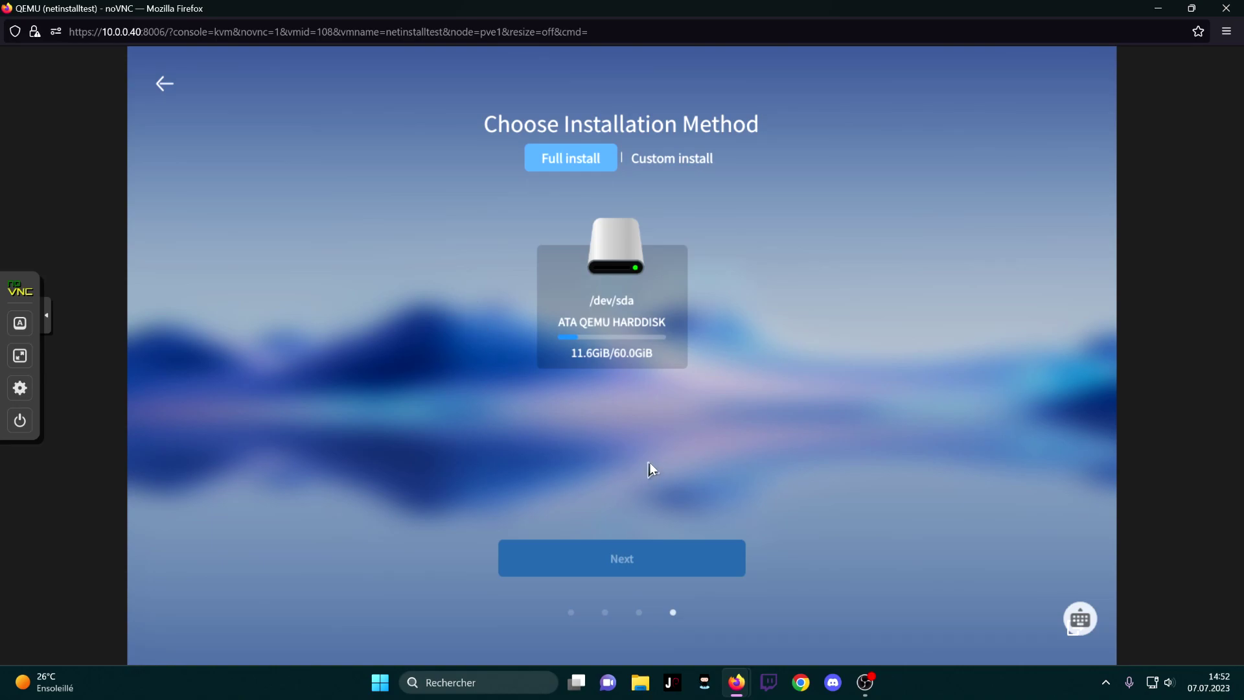
Compare the custom partition layout, then settle on a full install on /dev/sda
click(674, 156)
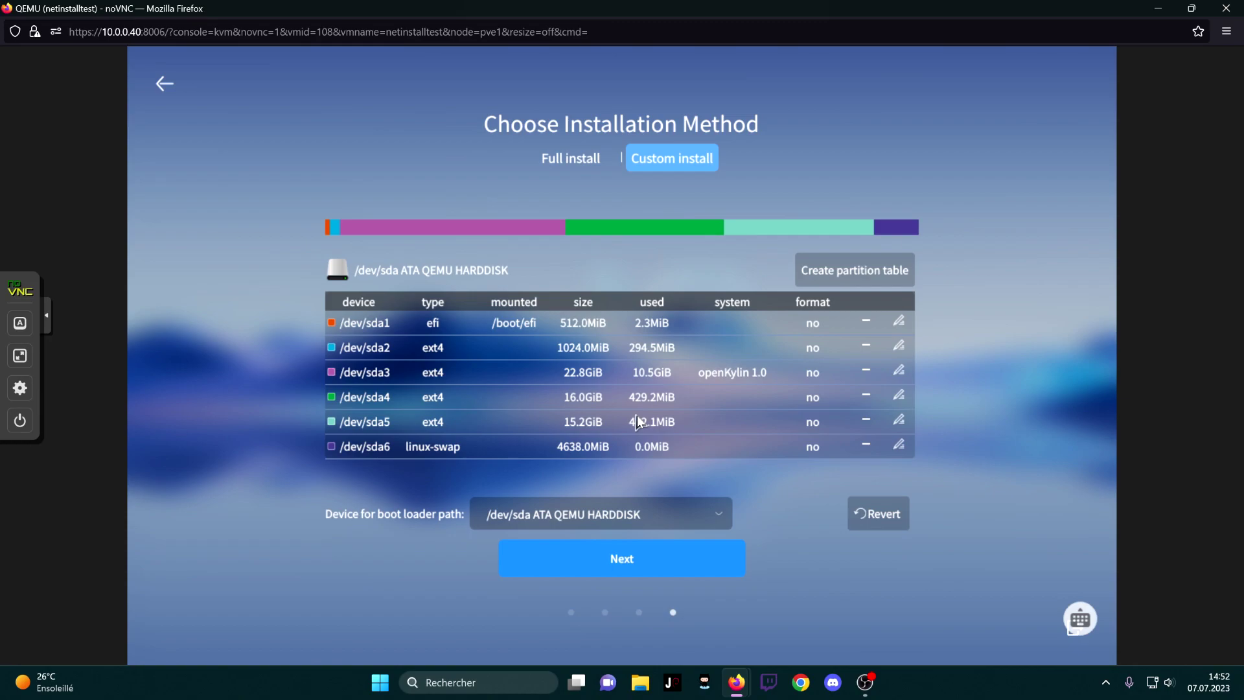
click(571, 162)
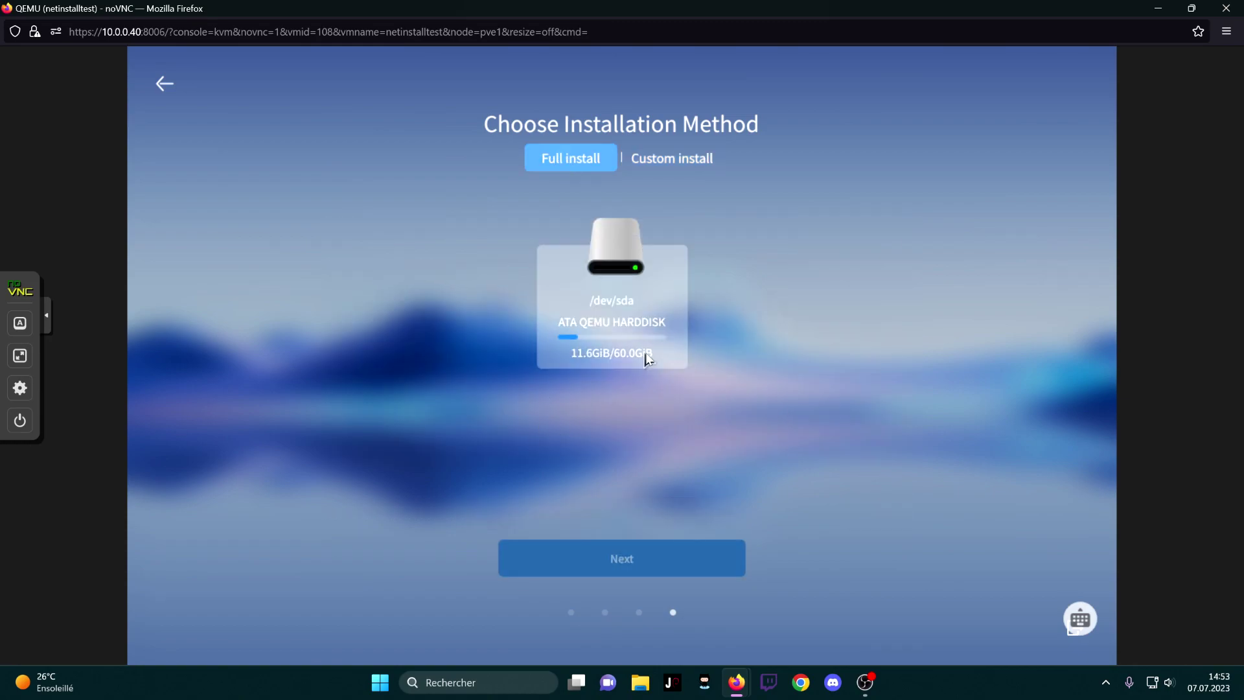
click(586, 280)
click(664, 155)
click(588, 158)
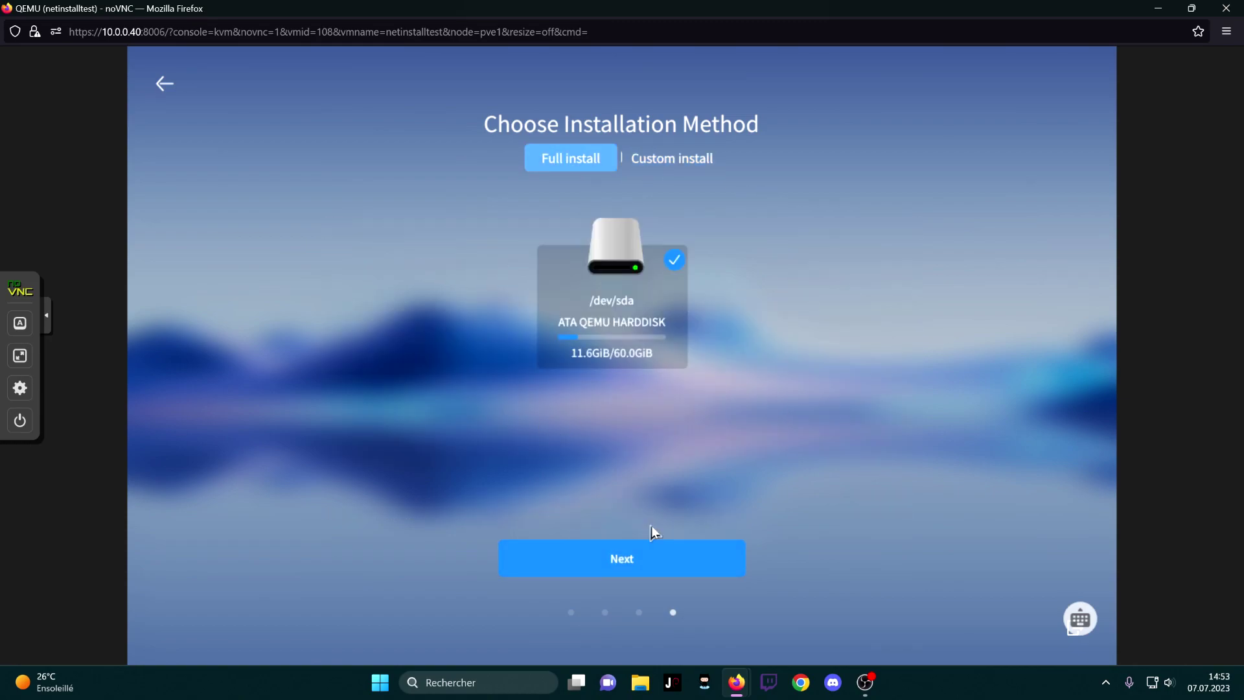
Accept the full install, agree to format the whole disk, and start installation
click(613, 558)
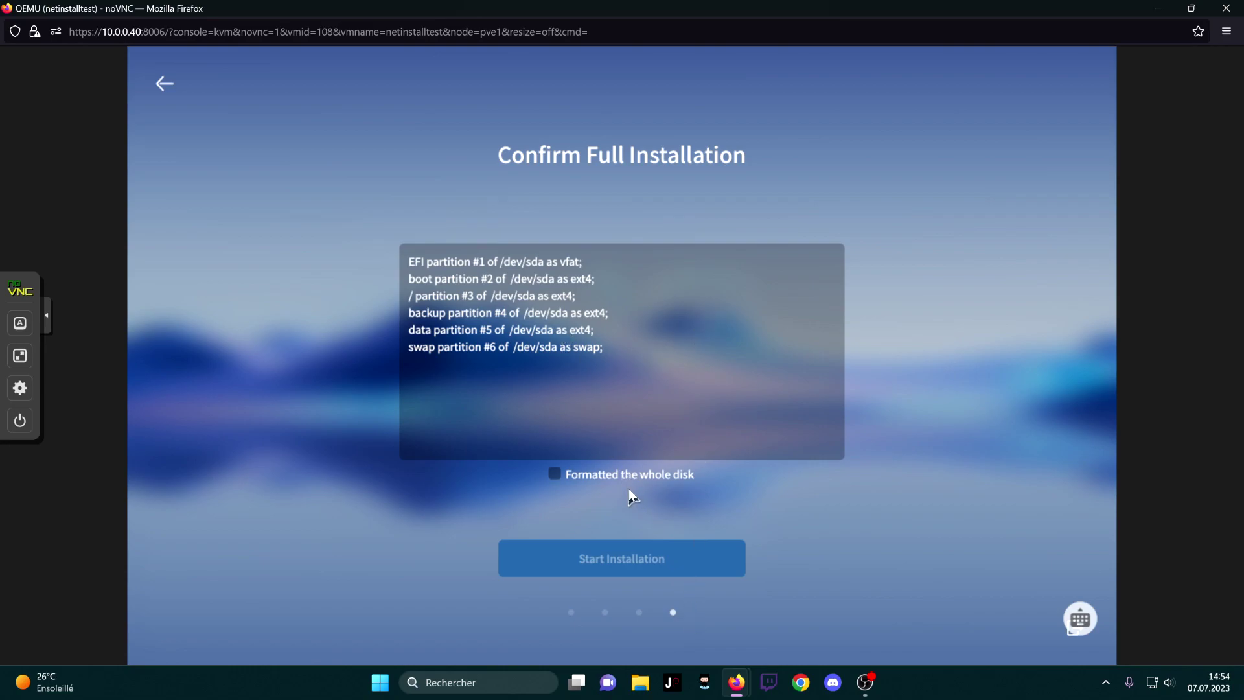
click(557, 474)
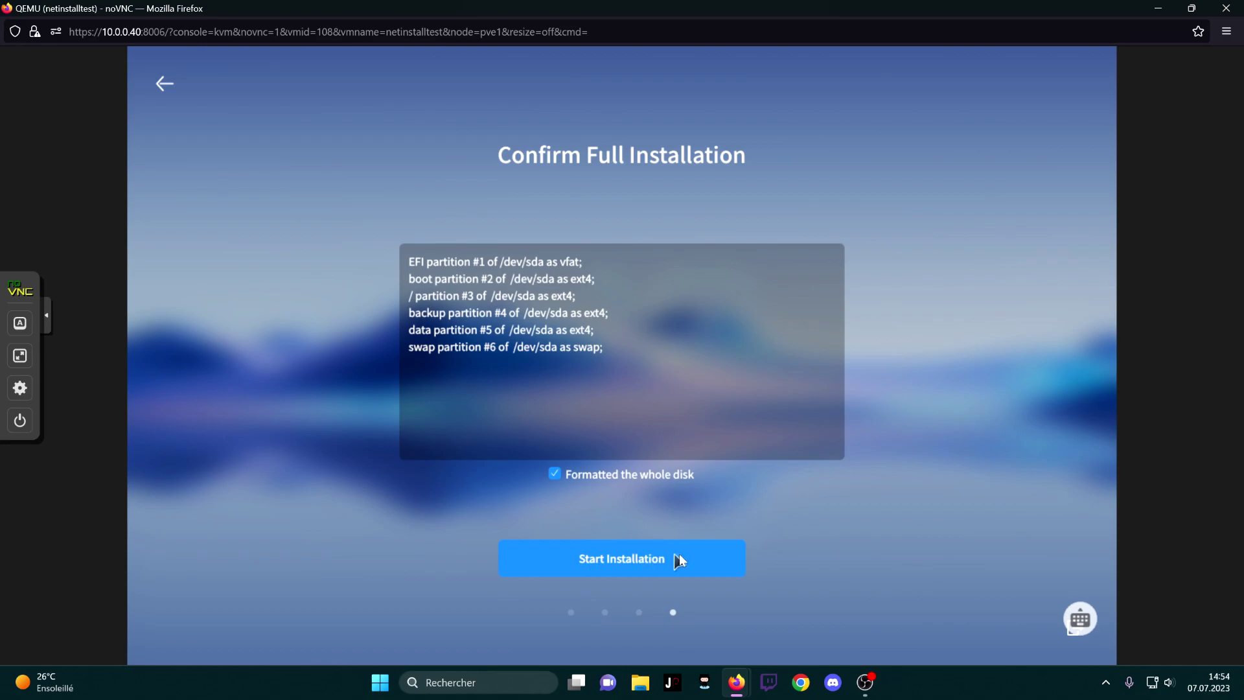
click(677, 558)
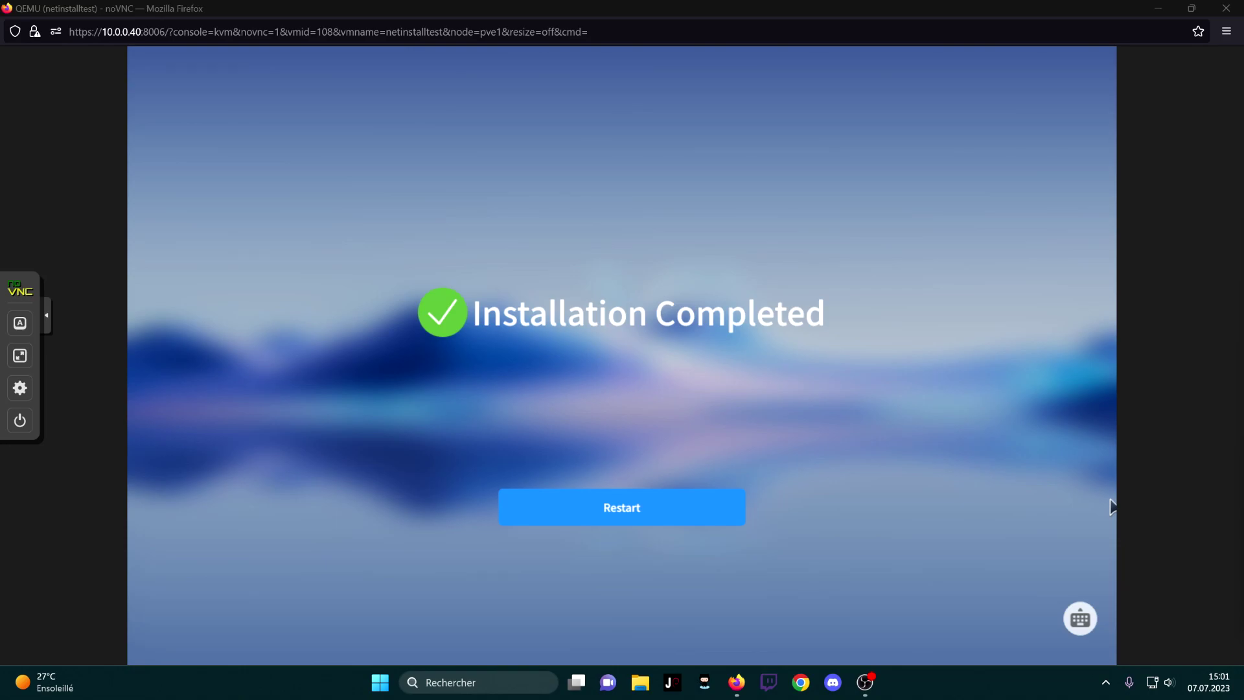
Restart the installed system, confirming the installation medium has been removed
click(635, 512)
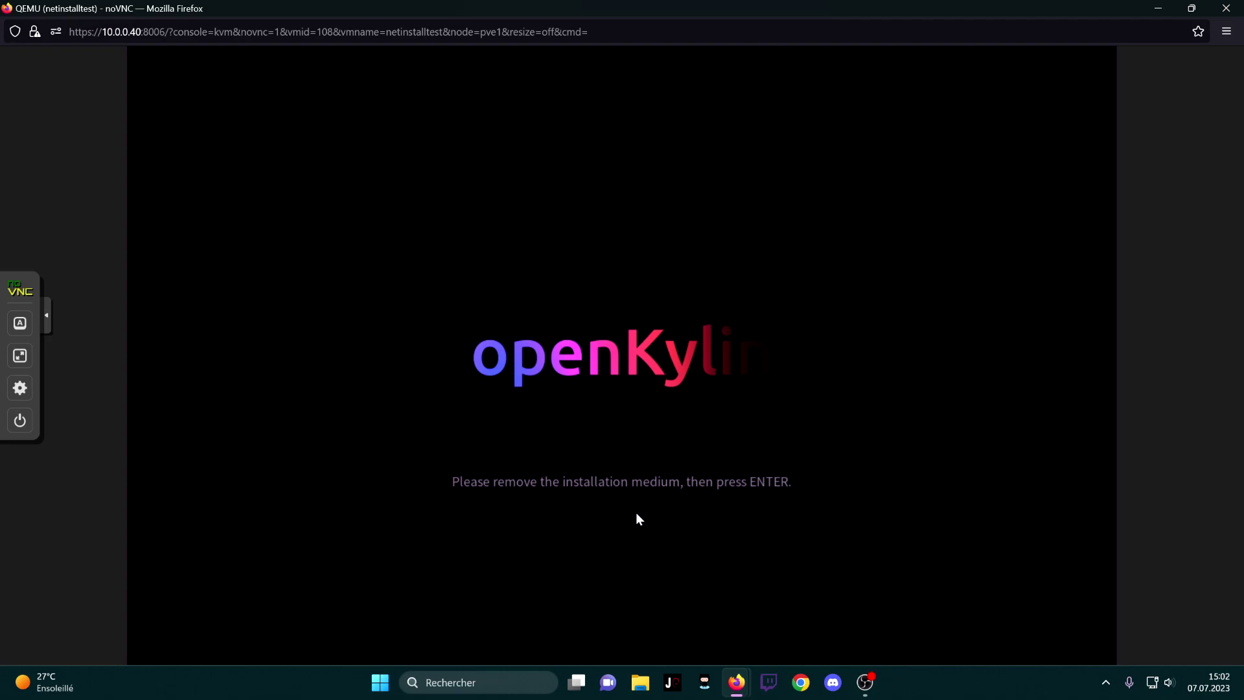
key(Return)
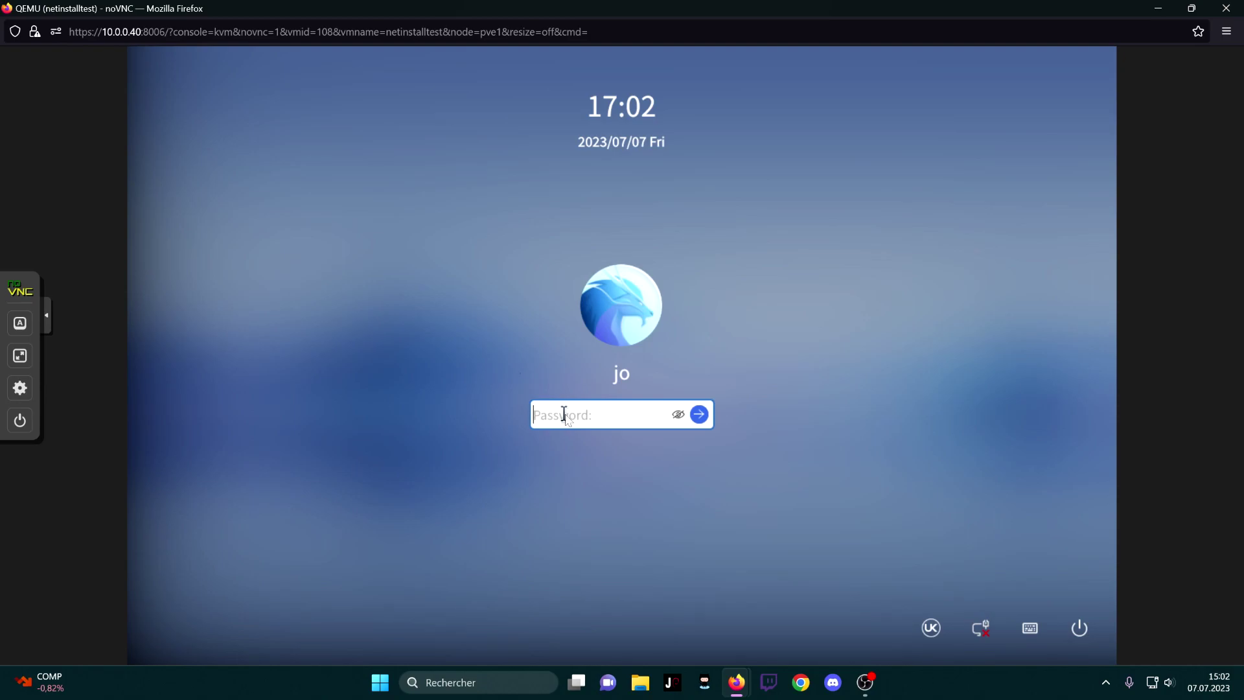
Enter the user's password at the login screen to reach the desktop
text(**********)
key(Return)
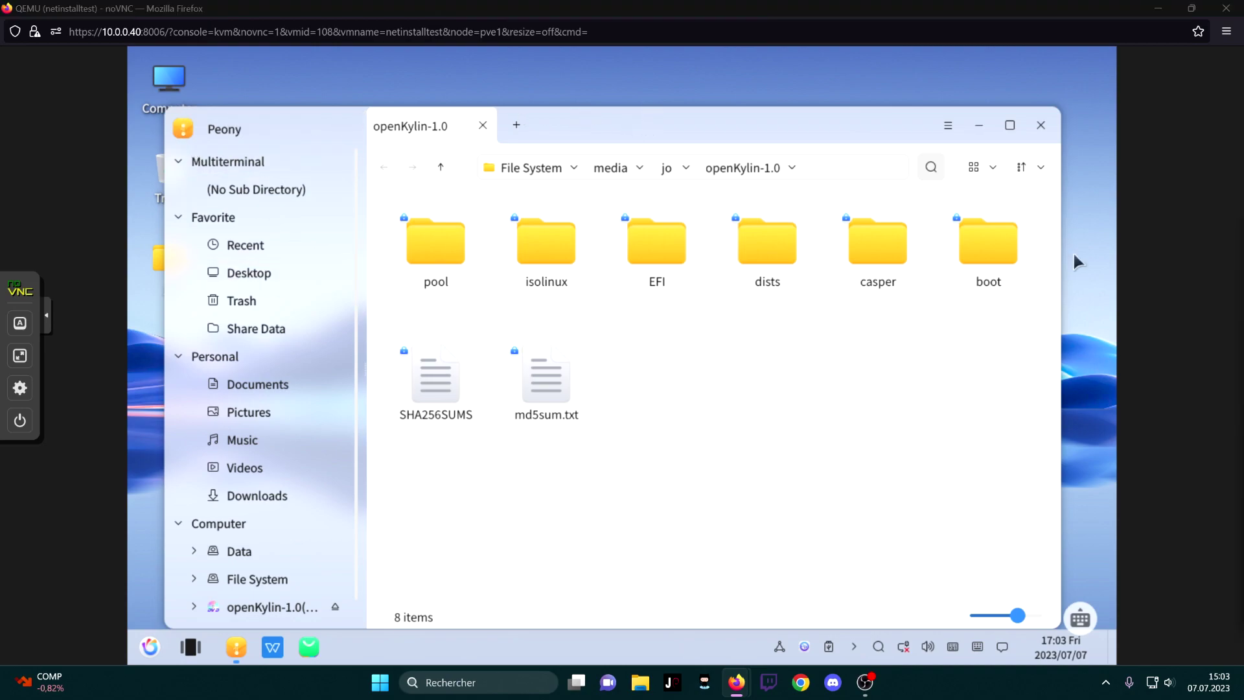
Move the Peony window up slightly and add two more tabs of the openKylin-1.0 folder
drag(730, 123, 751, 87)
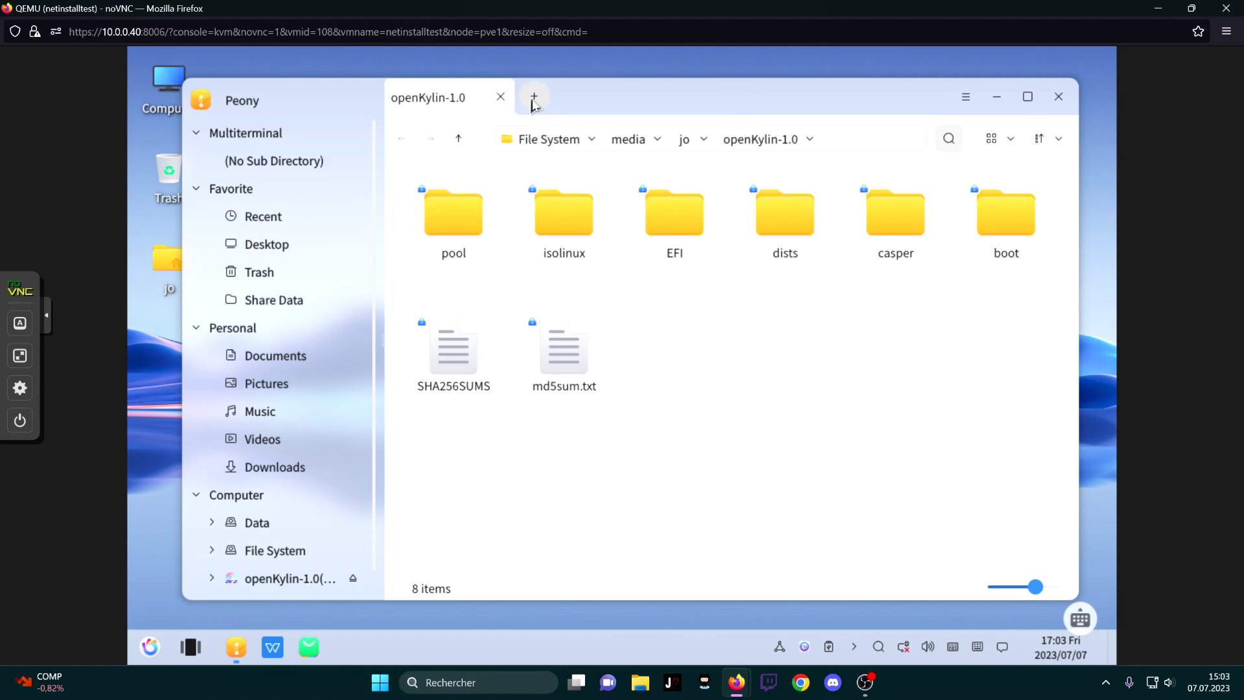
click(534, 98)
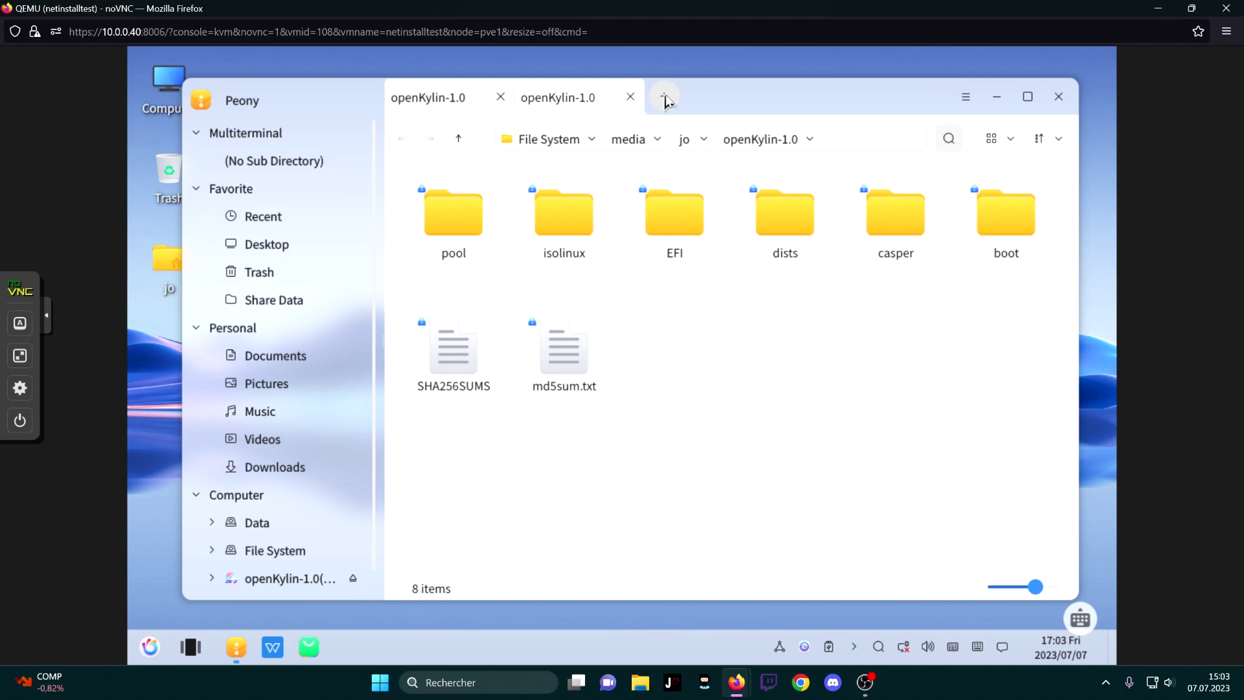
click(666, 98)
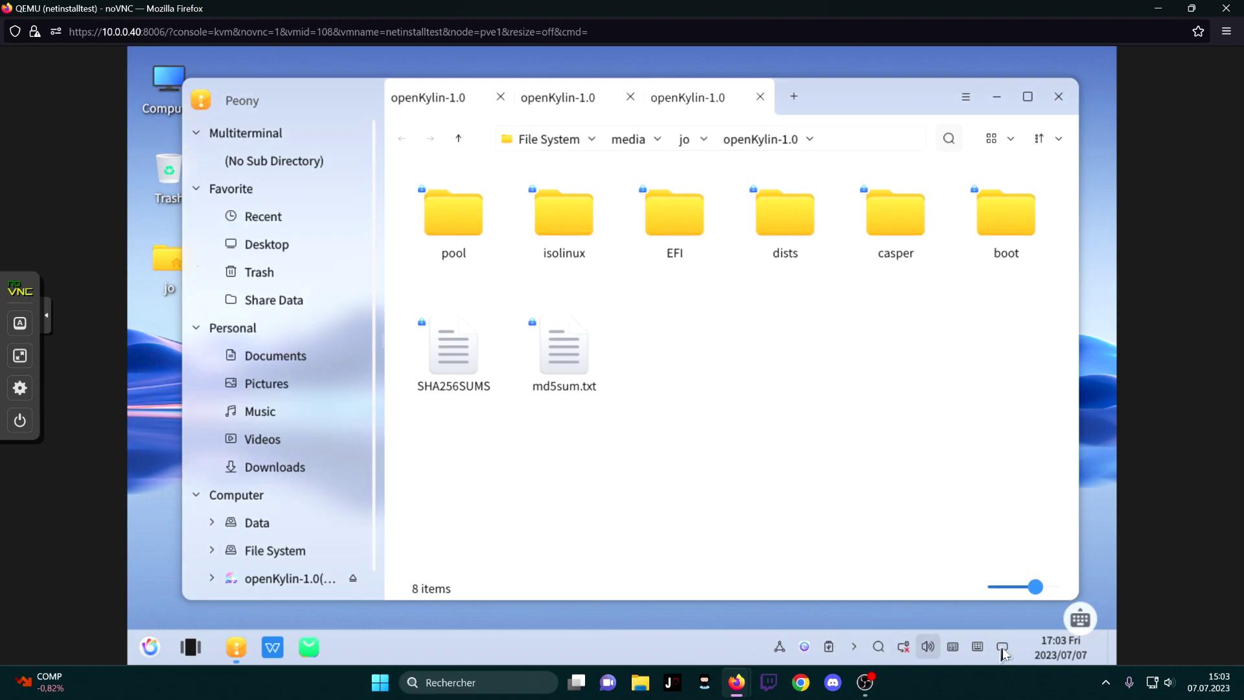
Check the network, volume and on-screen keyboard tray panels, closing each one
click(903, 648)
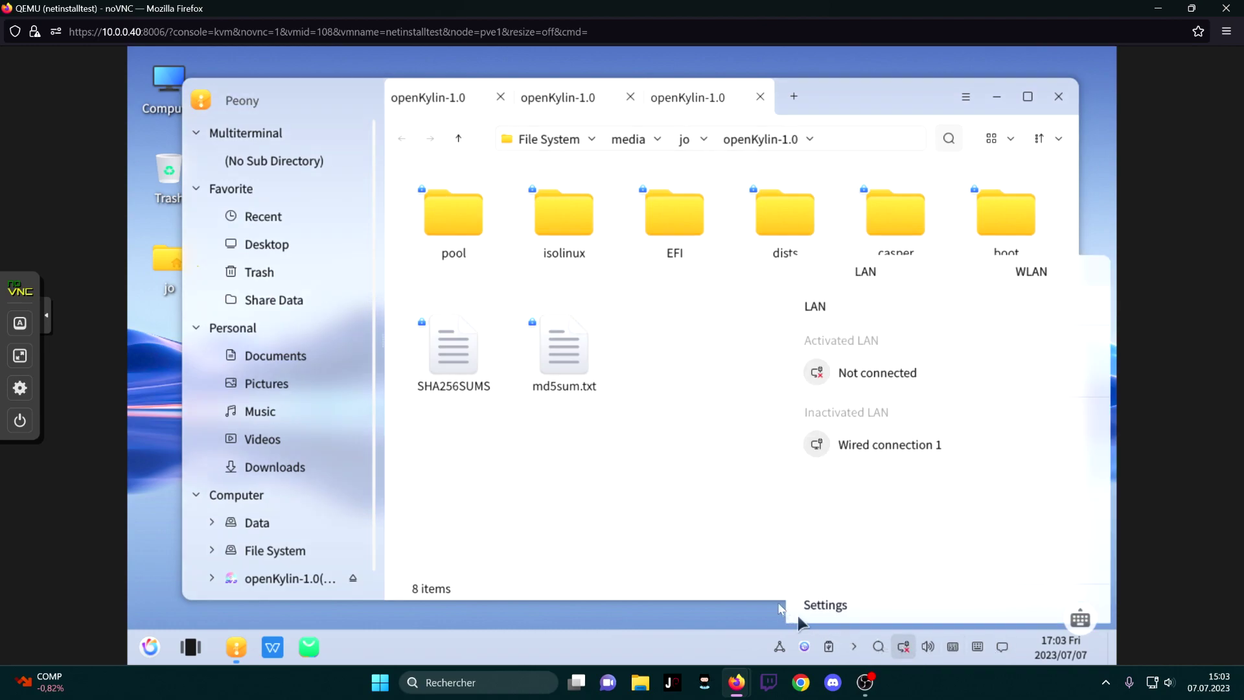
click(928, 647)
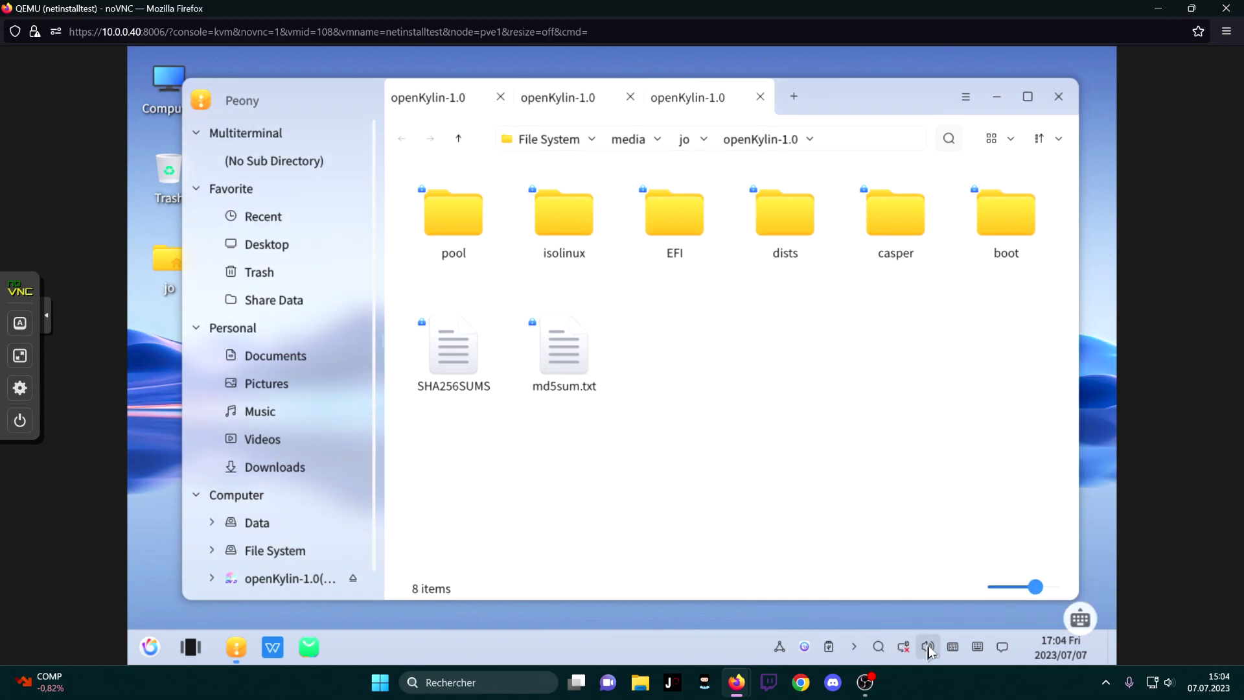
click(927, 646)
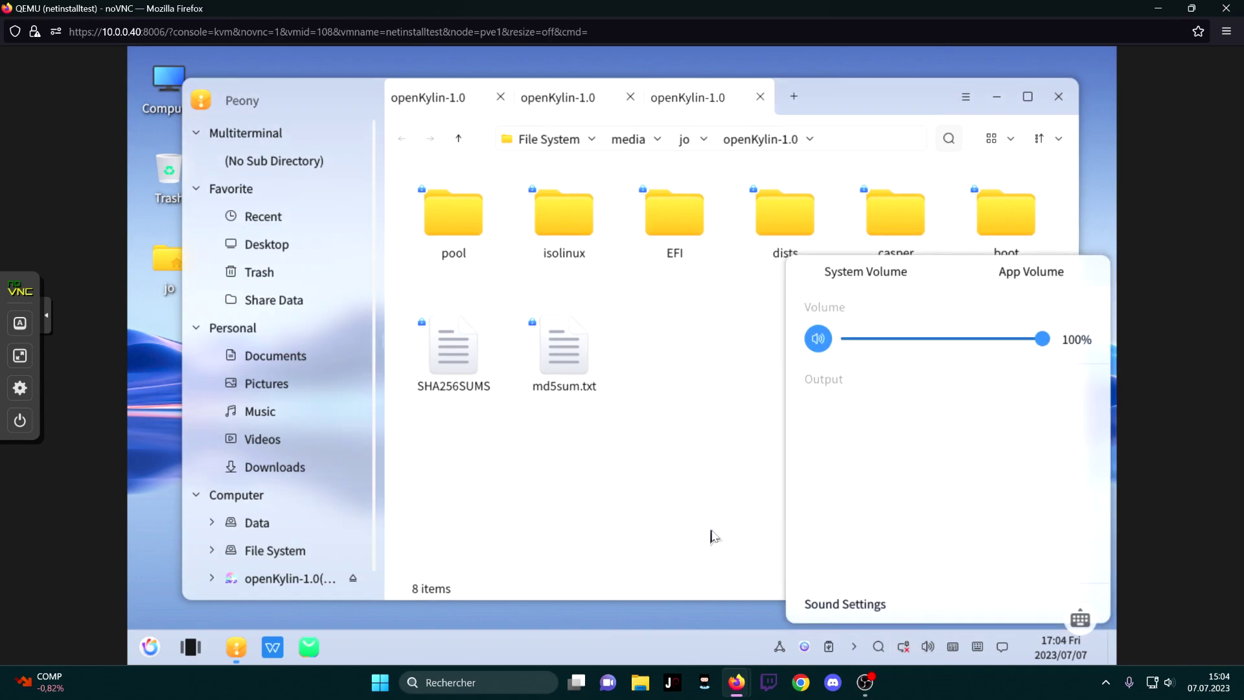
click(712, 536)
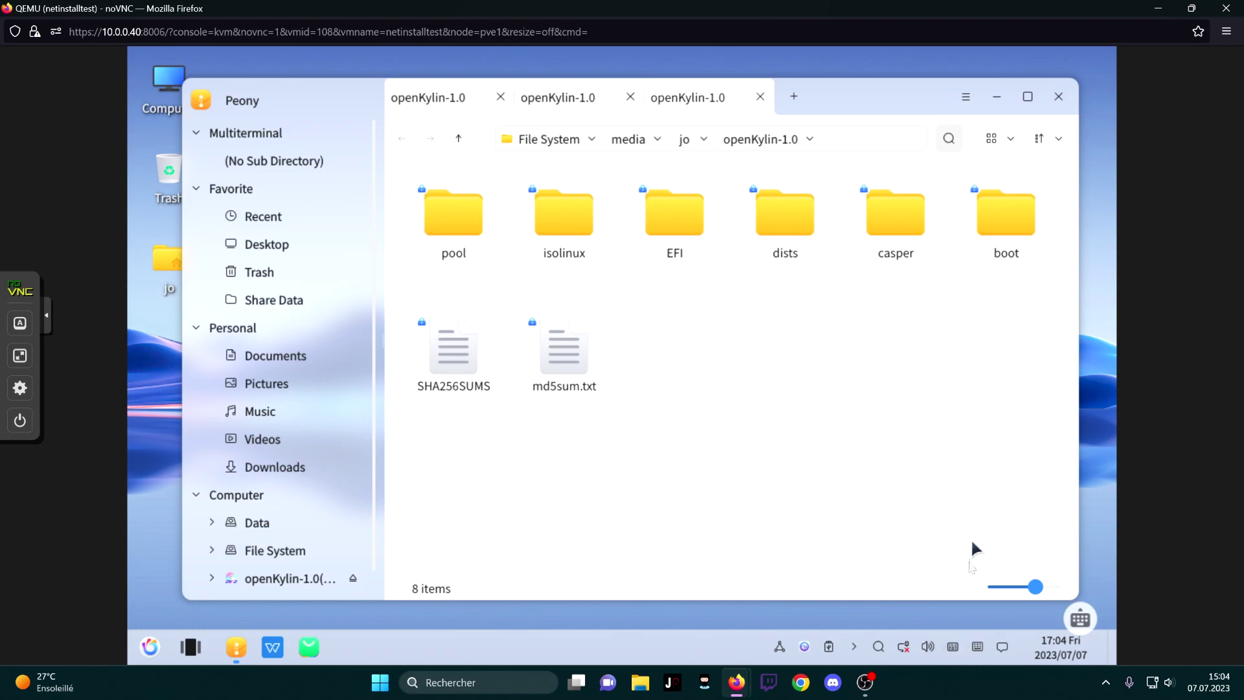
click(983, 648)
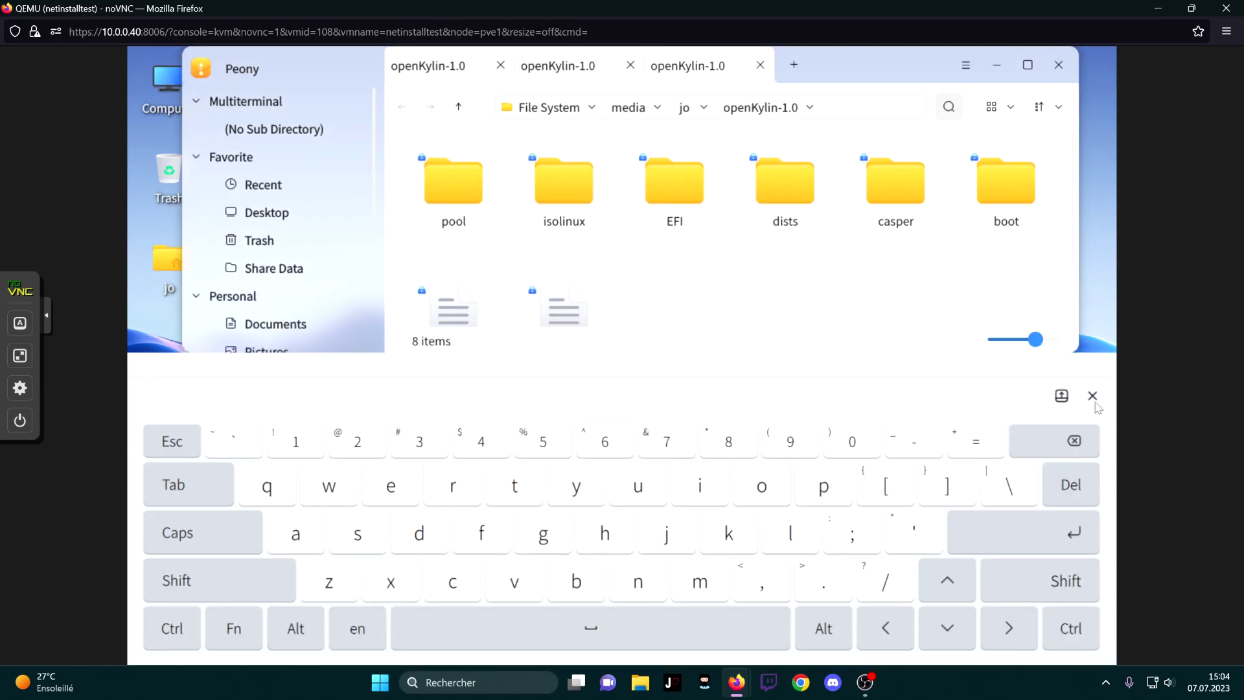
click(1093, 397)
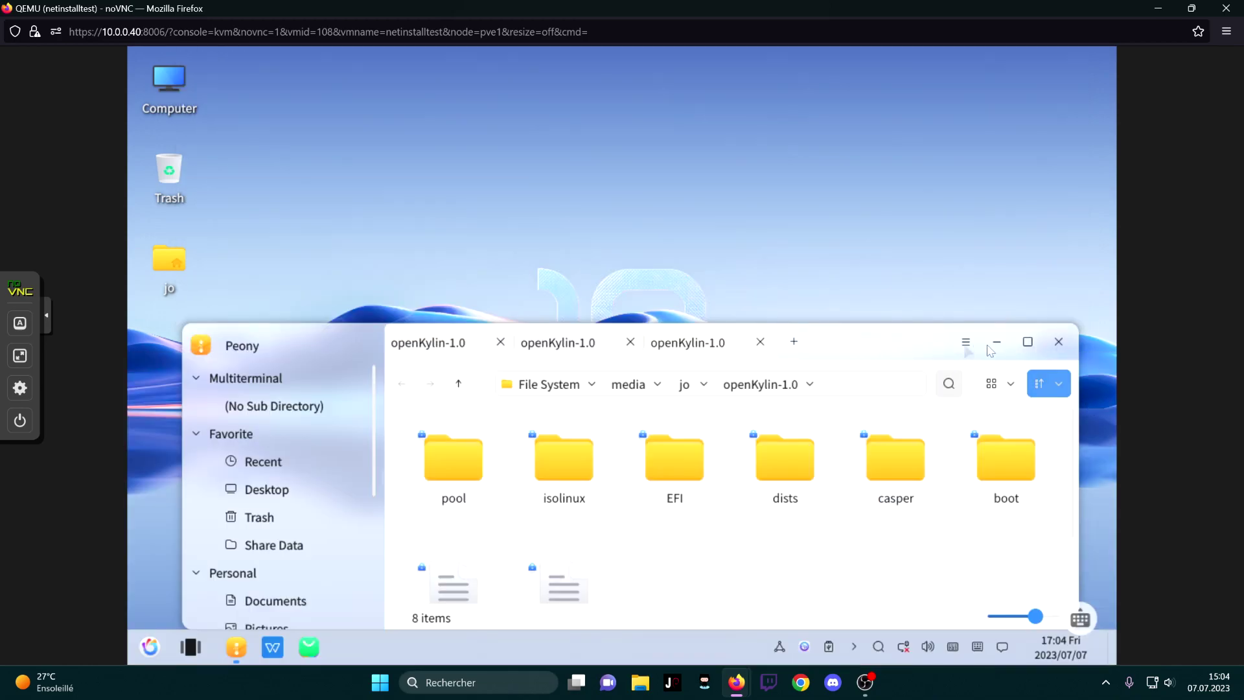
Maximize the file manager, restore it to a smaller window and drag it higher
click(1030, 344)
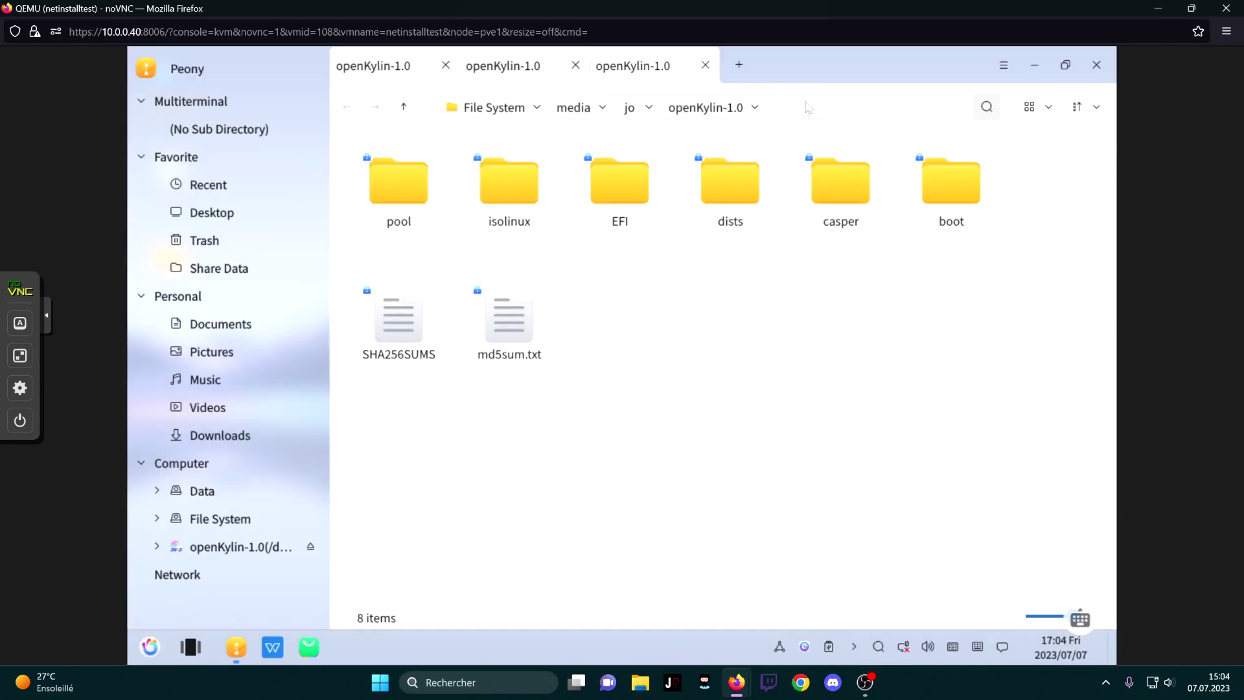
drag(804, 94, 868, 156)
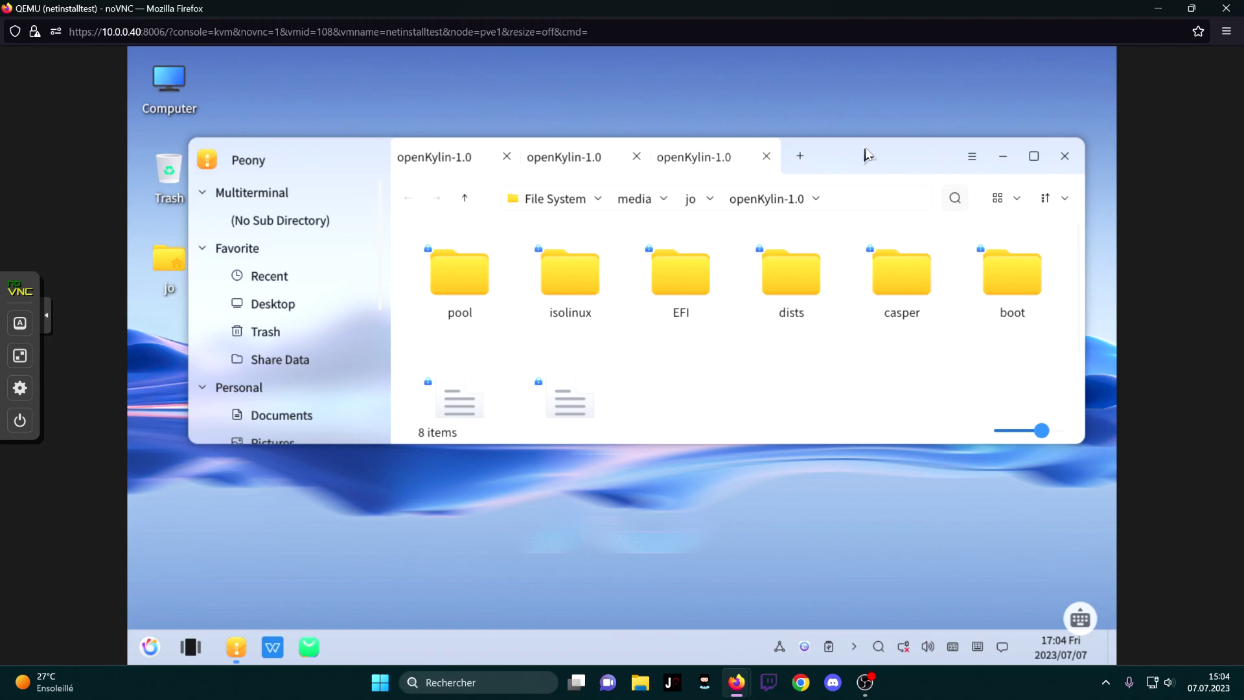
drag(868, 154, 881, 109)
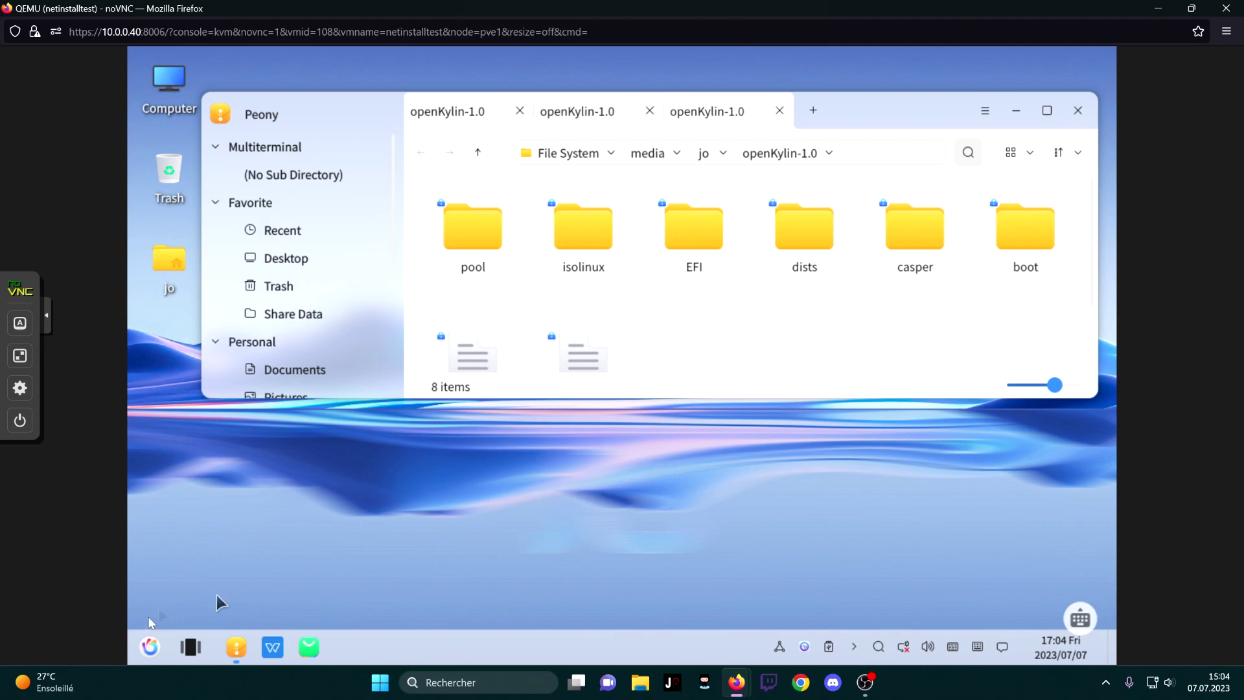
click(695, 503)
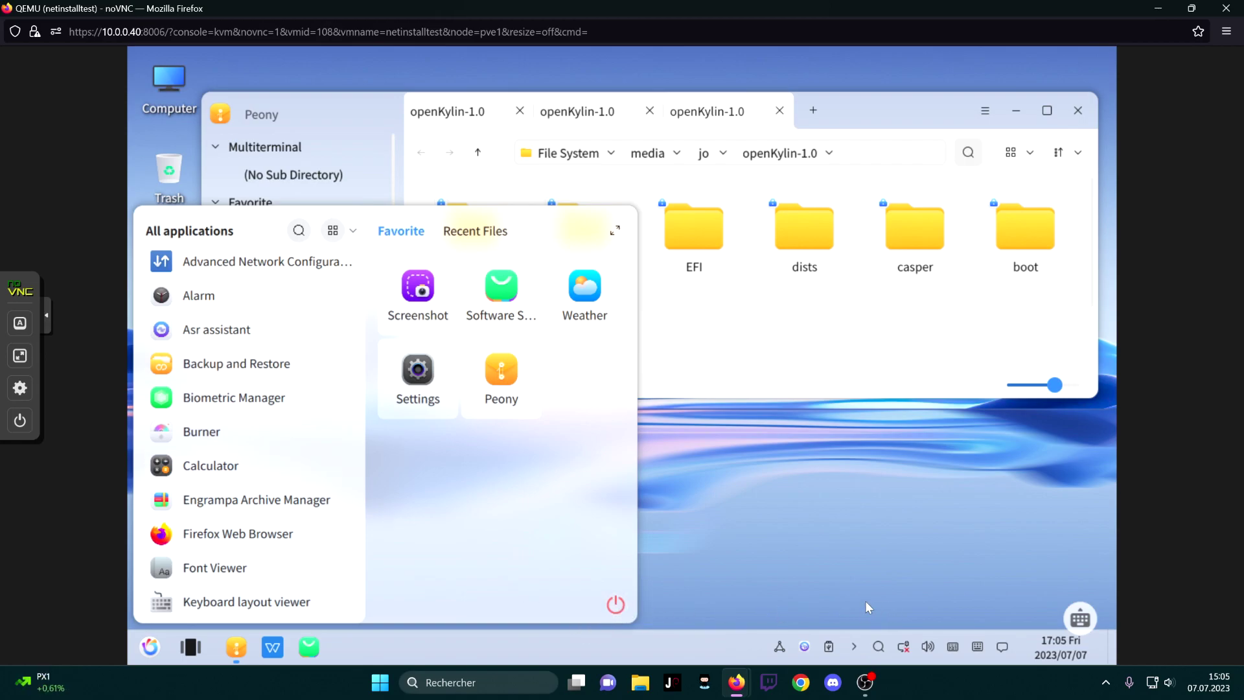
click(826, 599)
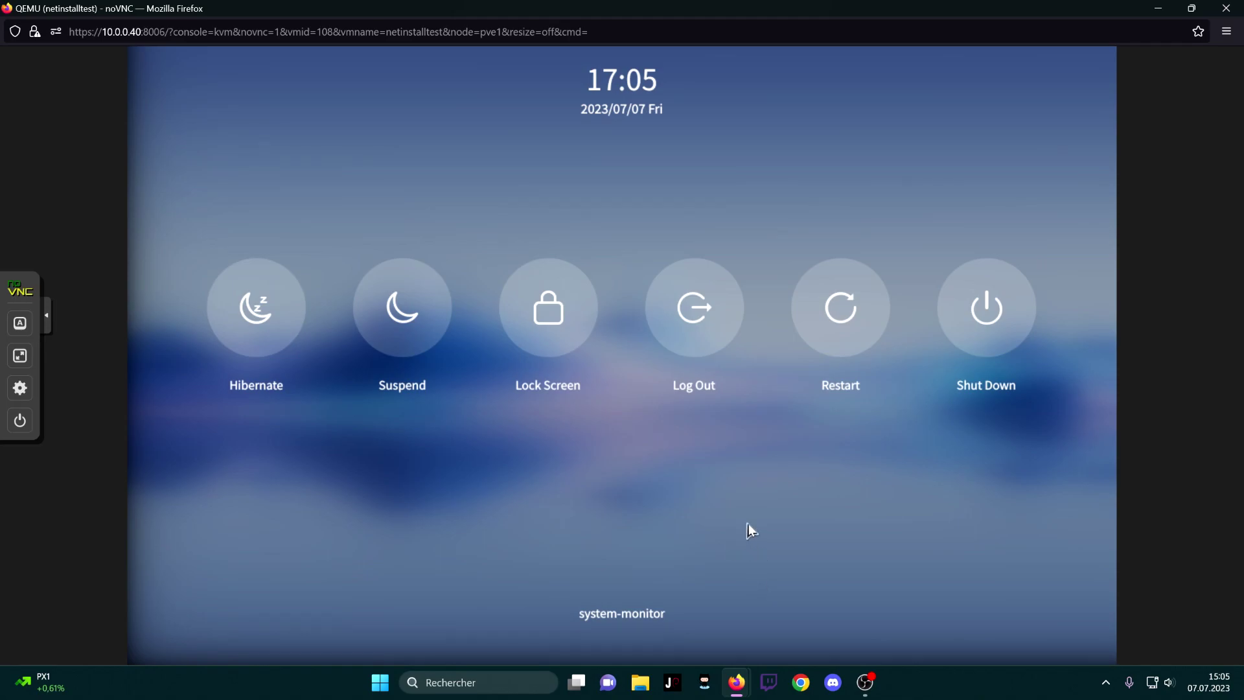
click(749, 524)
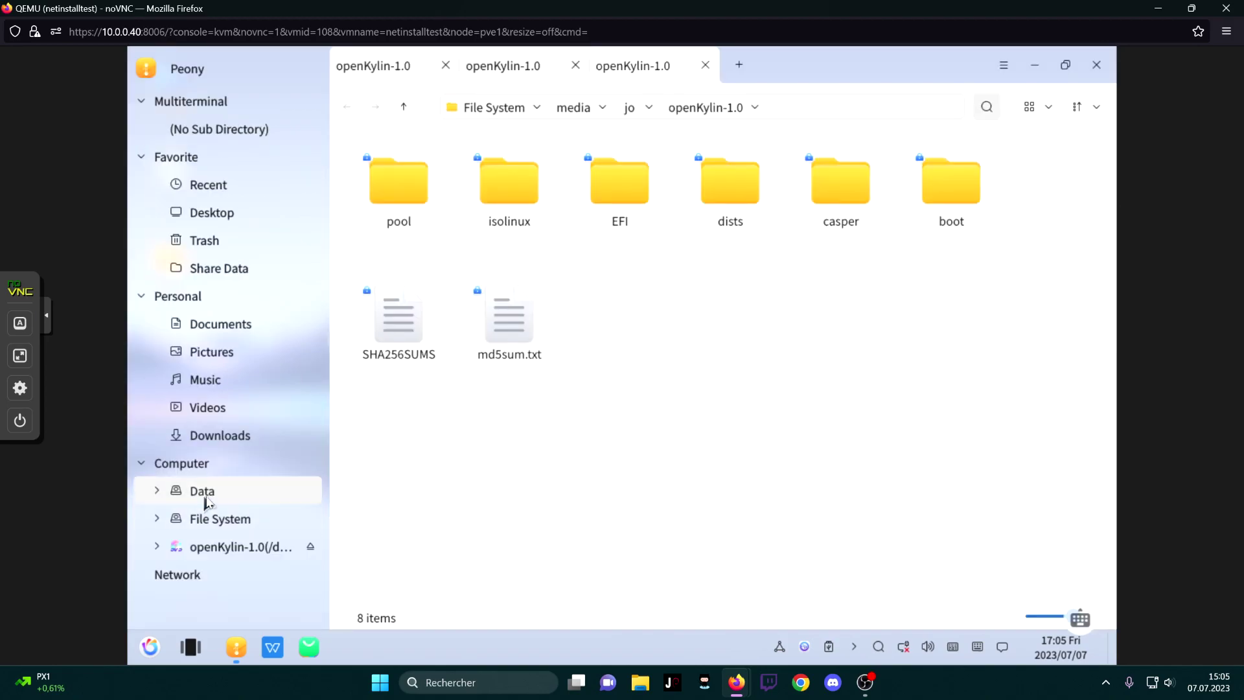
Browse the Data drive, File System root and usershare folder, dismissing the root permission error
click(202, 494)
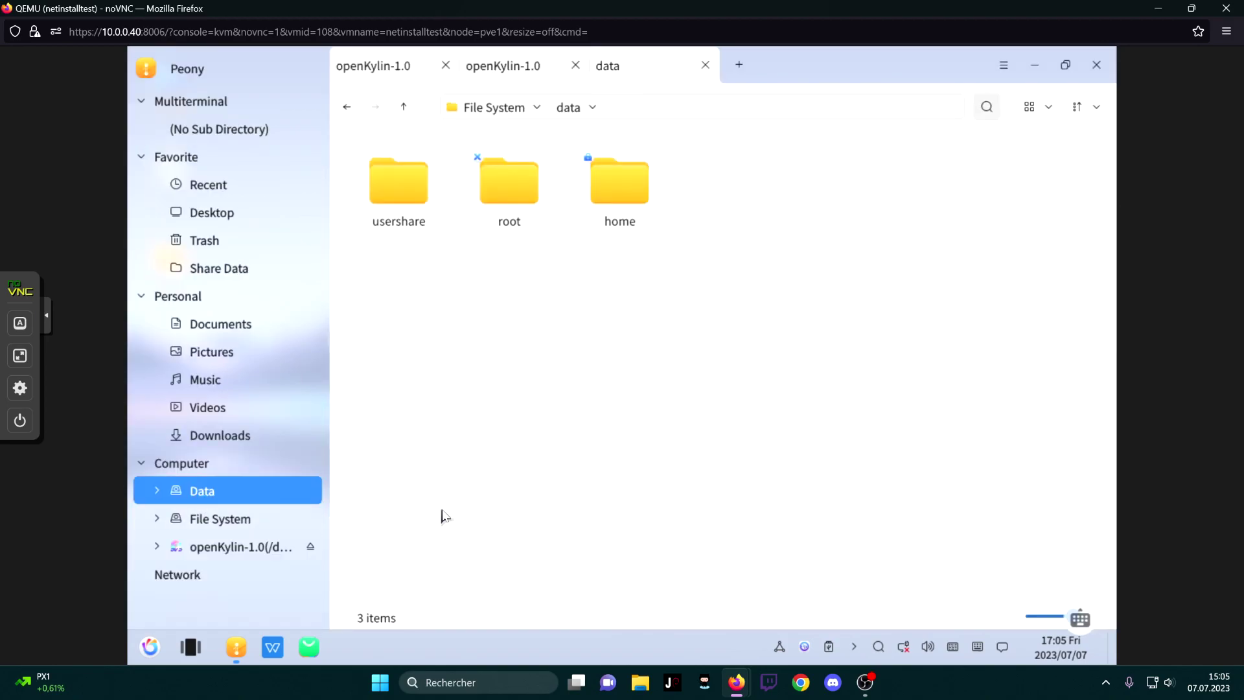
click(220, 519)
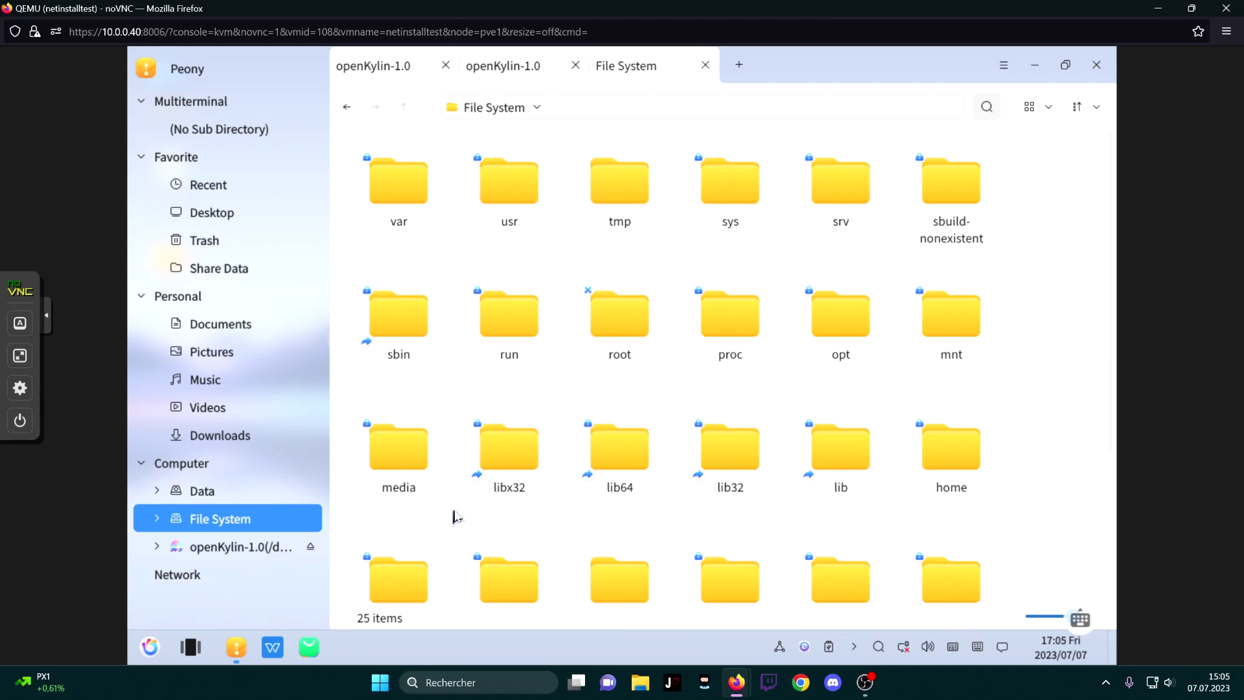
click(240, 494)
double_click(415, 194)
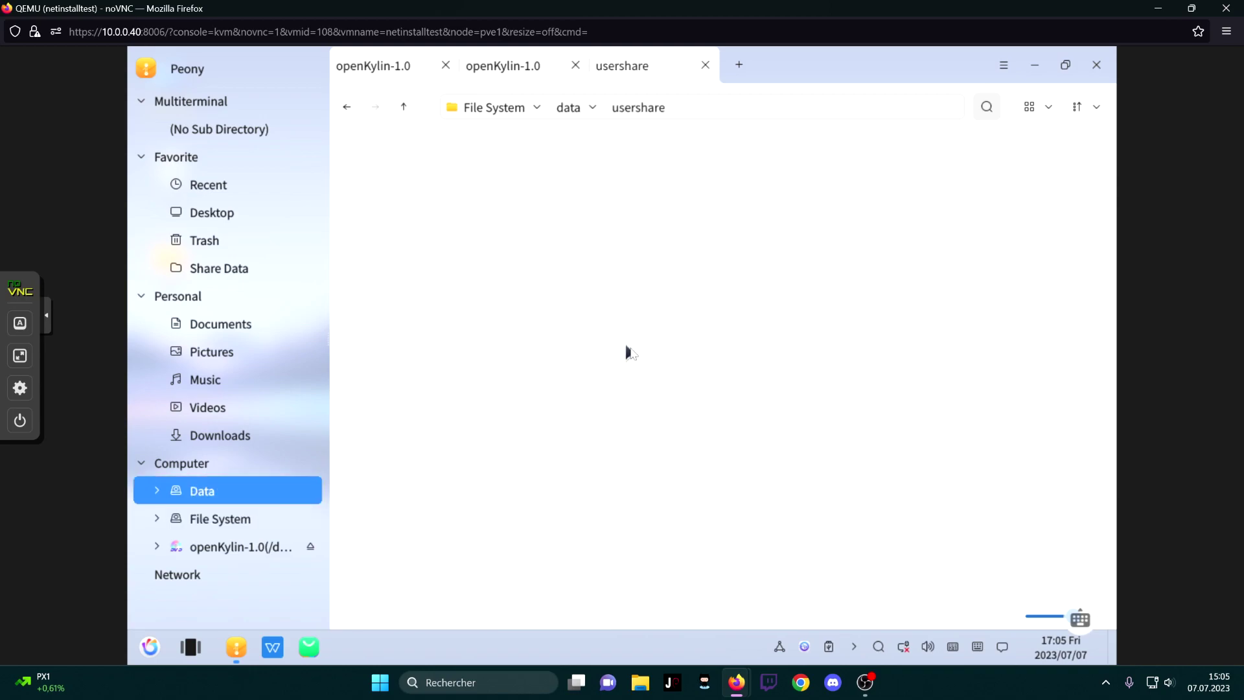
click(568, 108)
double_click(509, 185)
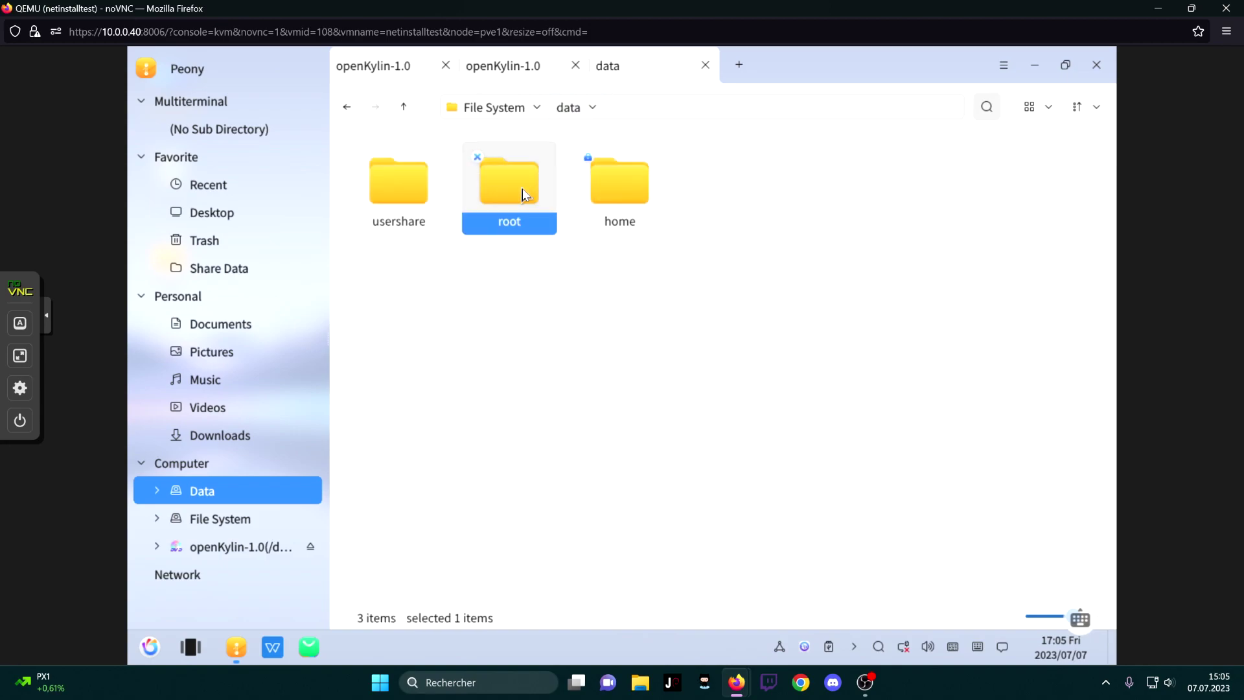
click(722, 333)
Go through home, the user folder and 模板 into Desktop, then show Multiterminal
double_click(619, 185)
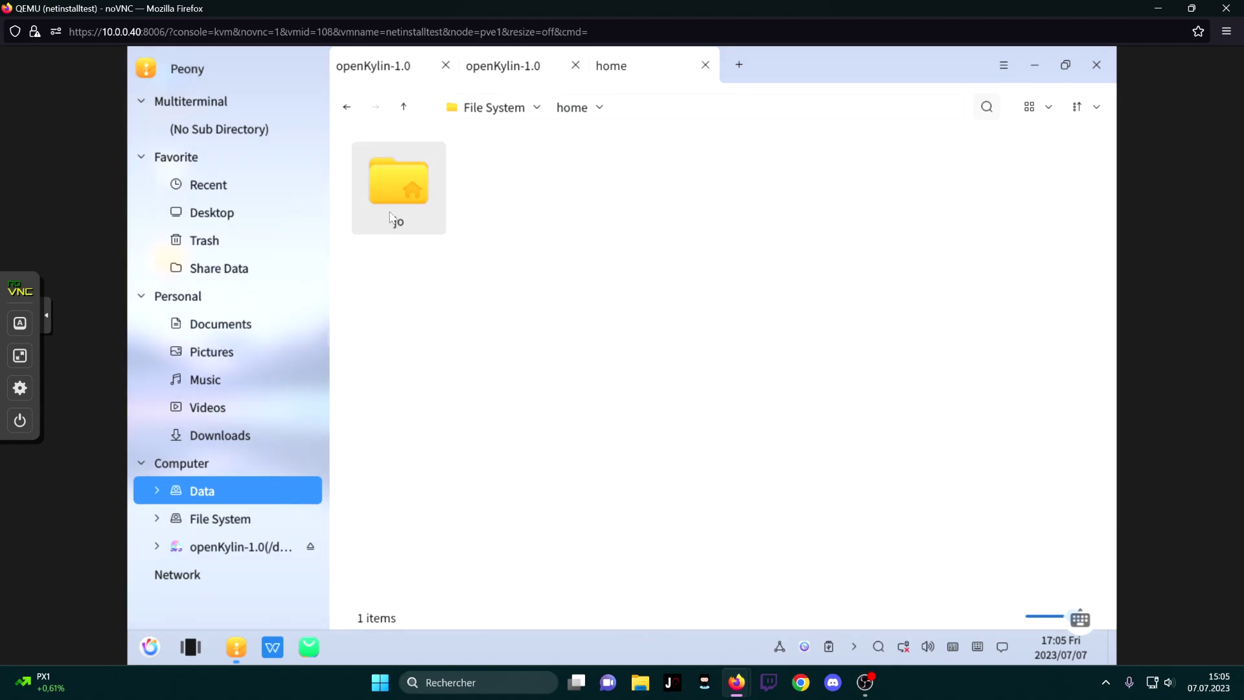
double_click(396, 188)
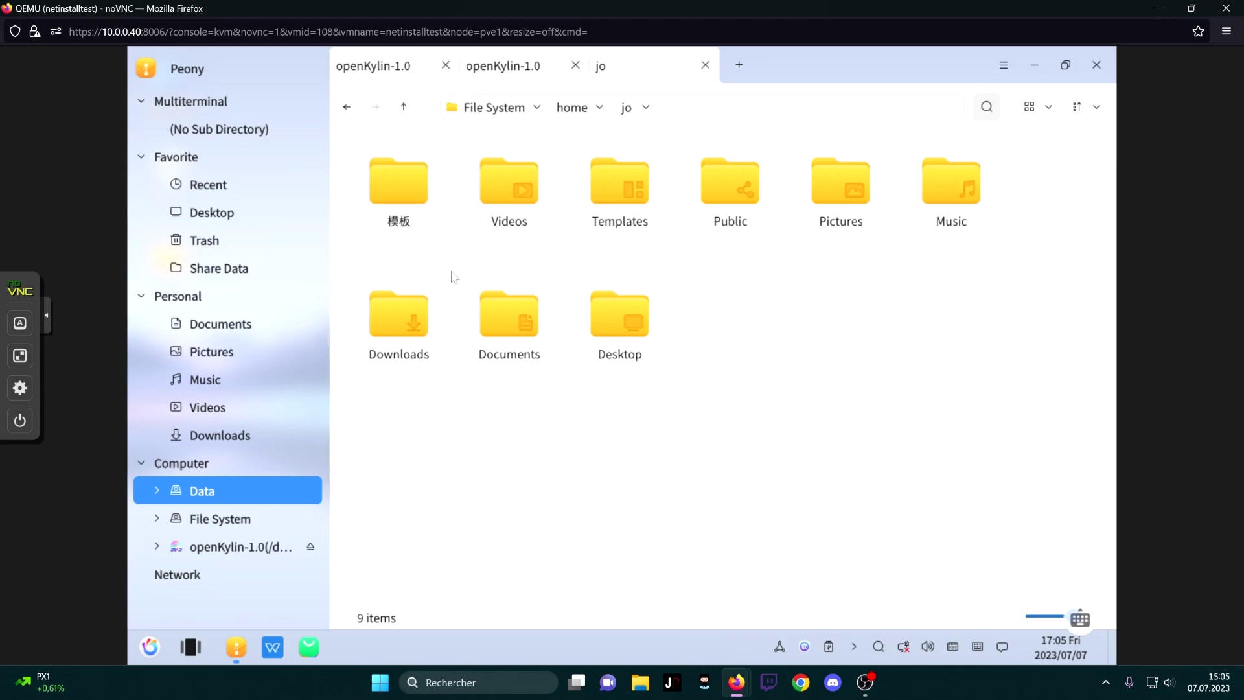
double_click(400, 189)
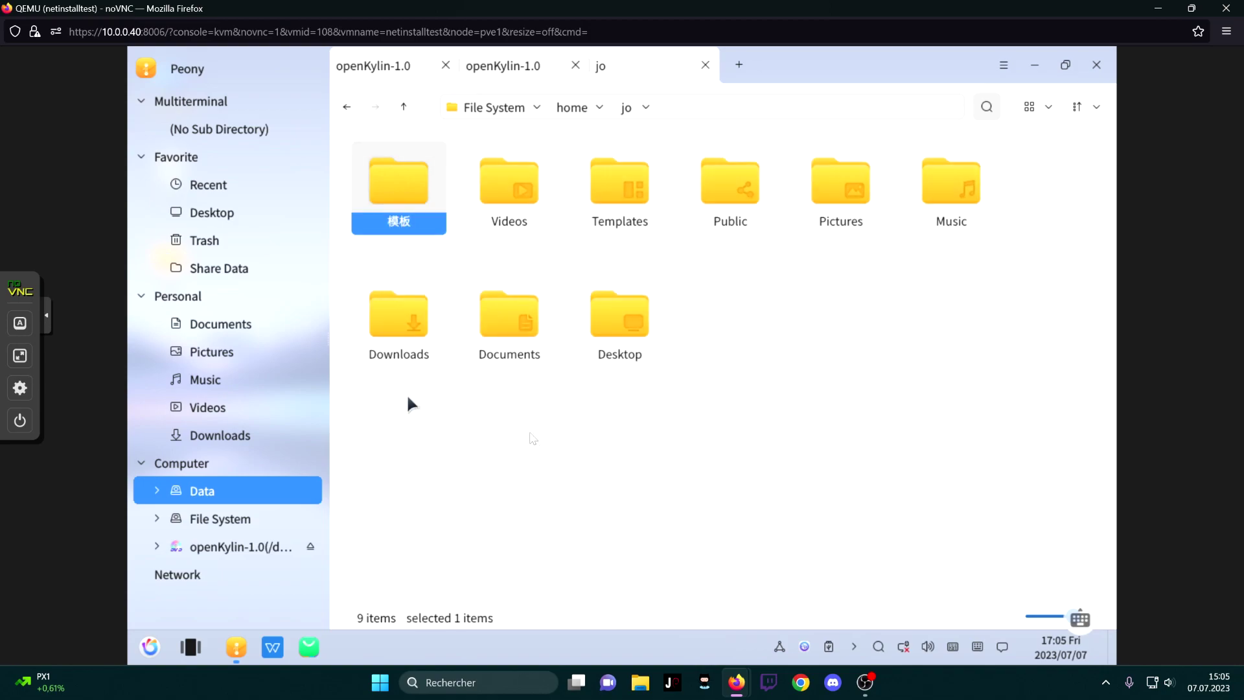
double_click(647, 363)
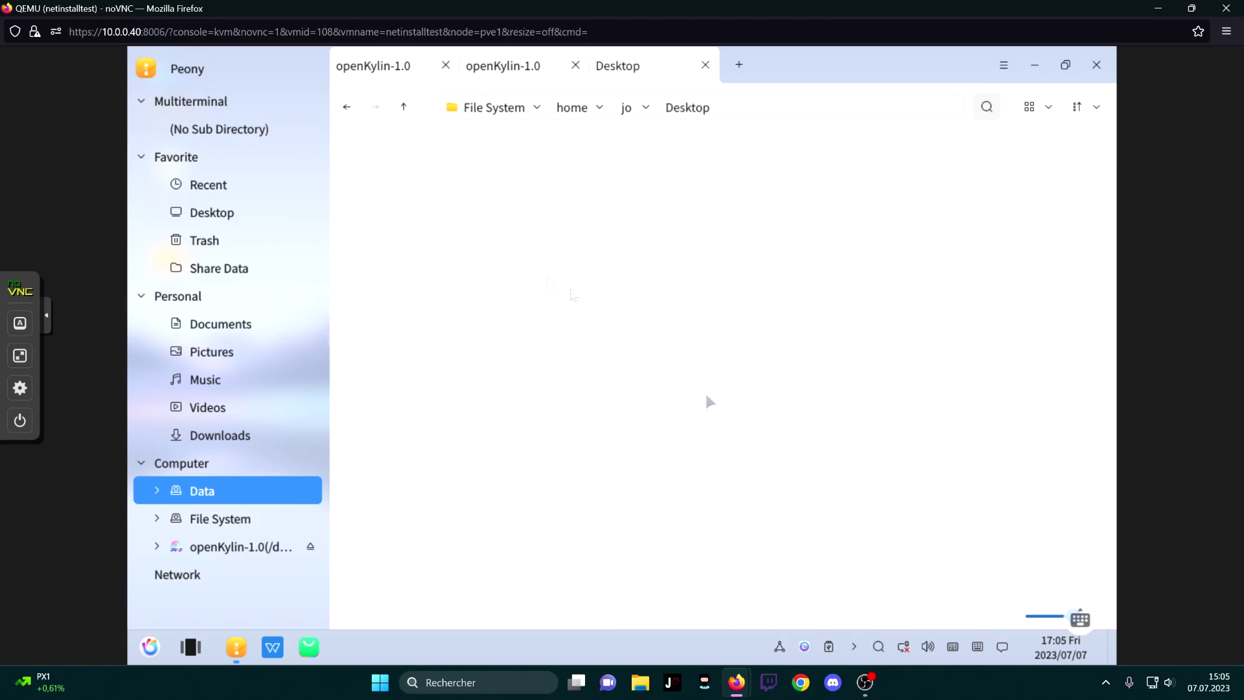
click(195, 102)
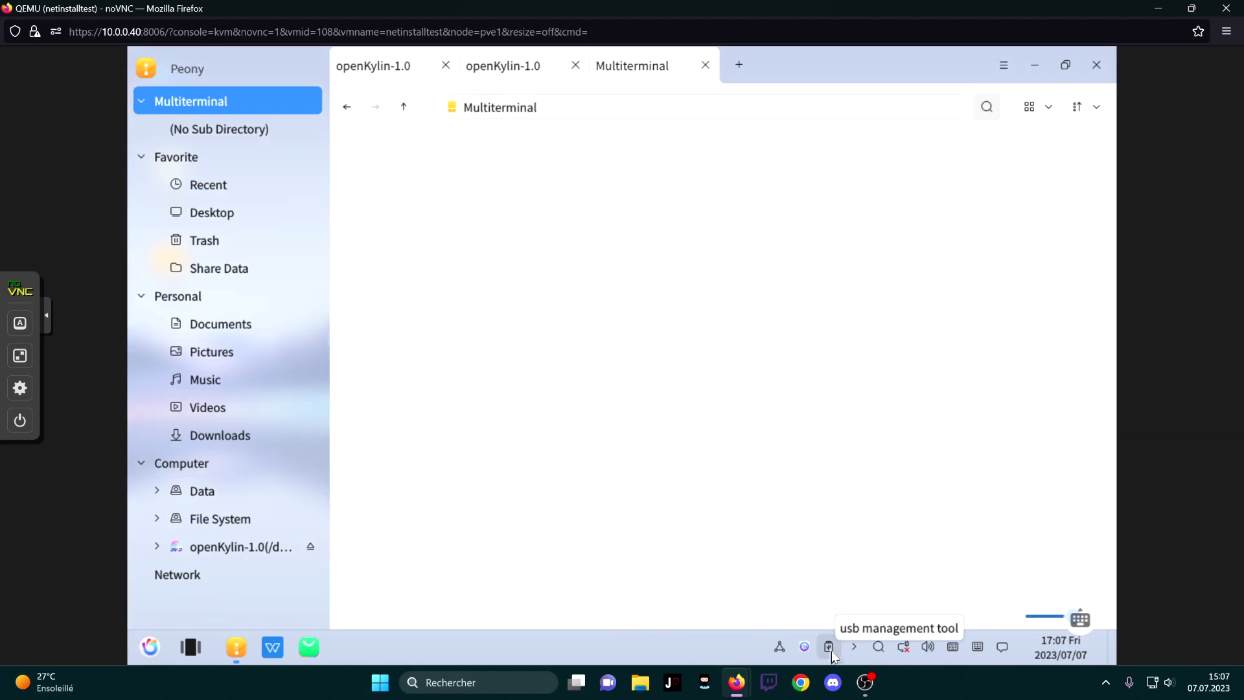
Check the removable DVD drive and docker0 connection settings, then close the file manager
click(830, 647)
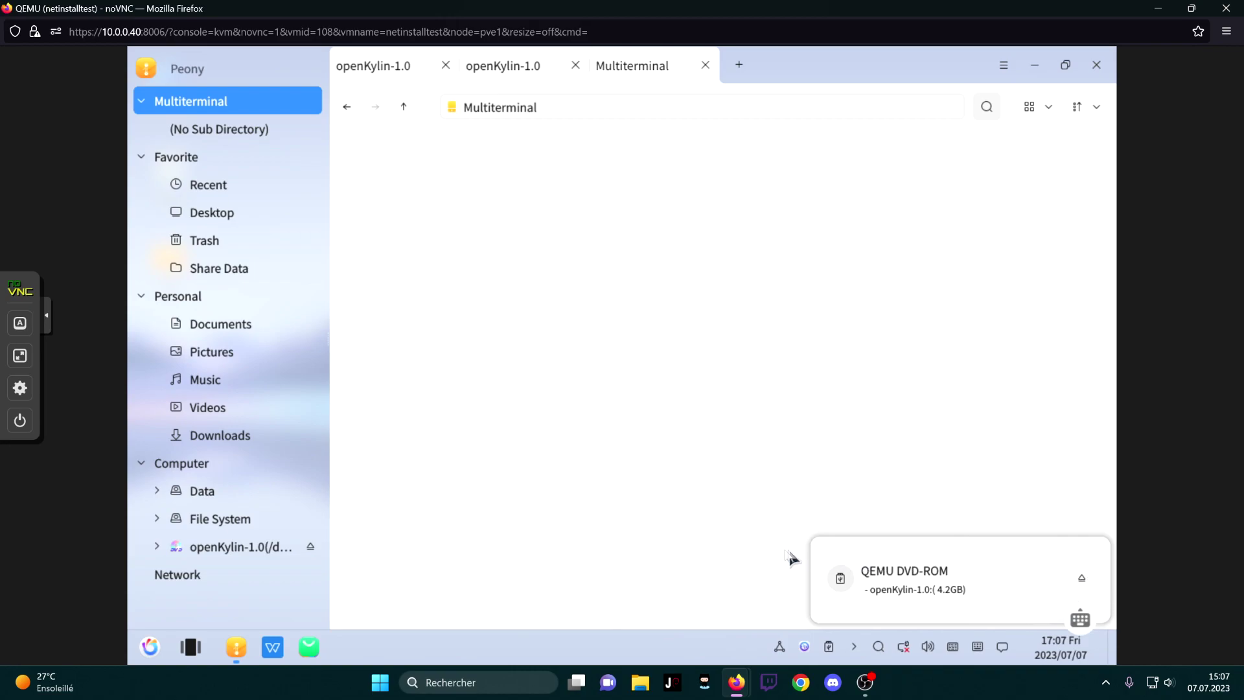
click(737, 561)
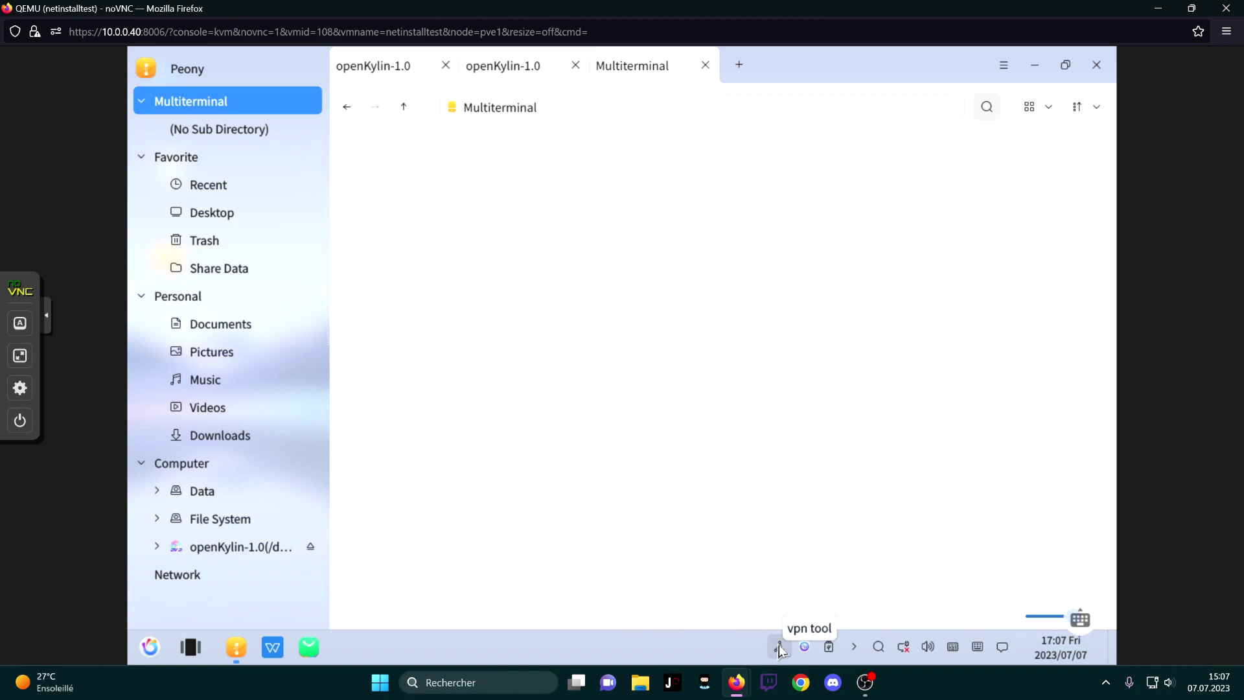
click(780, 647)
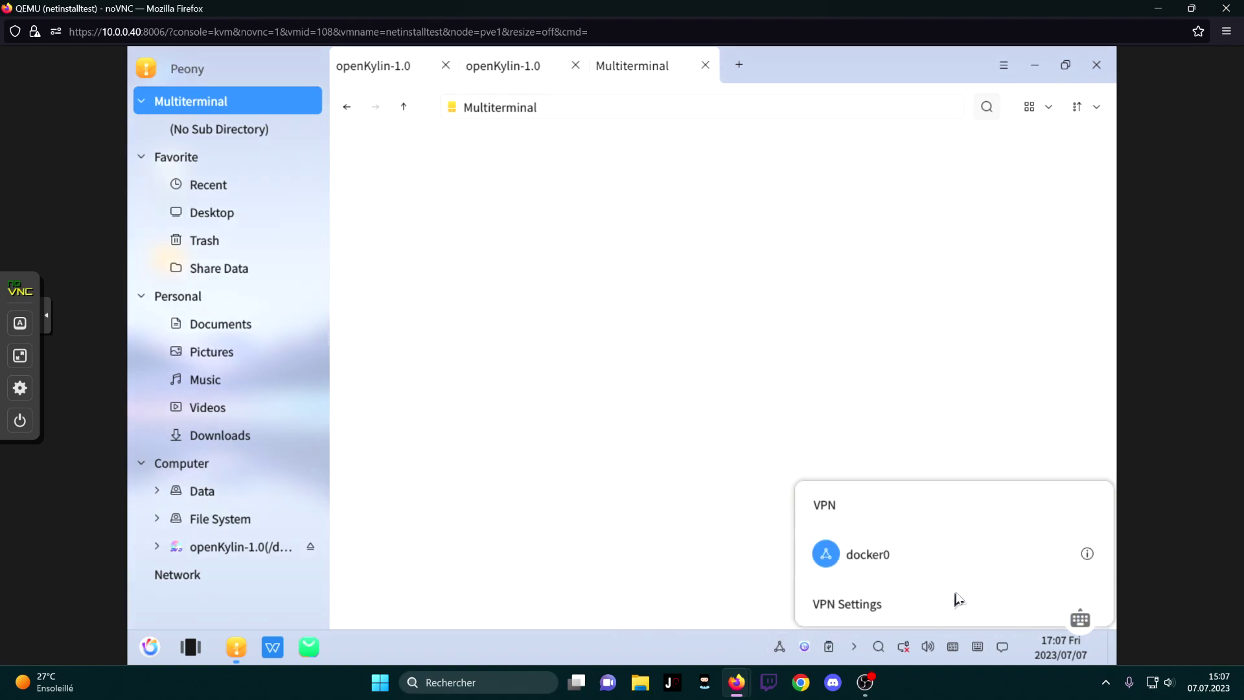
click(1089, 555)
click(534, 316)
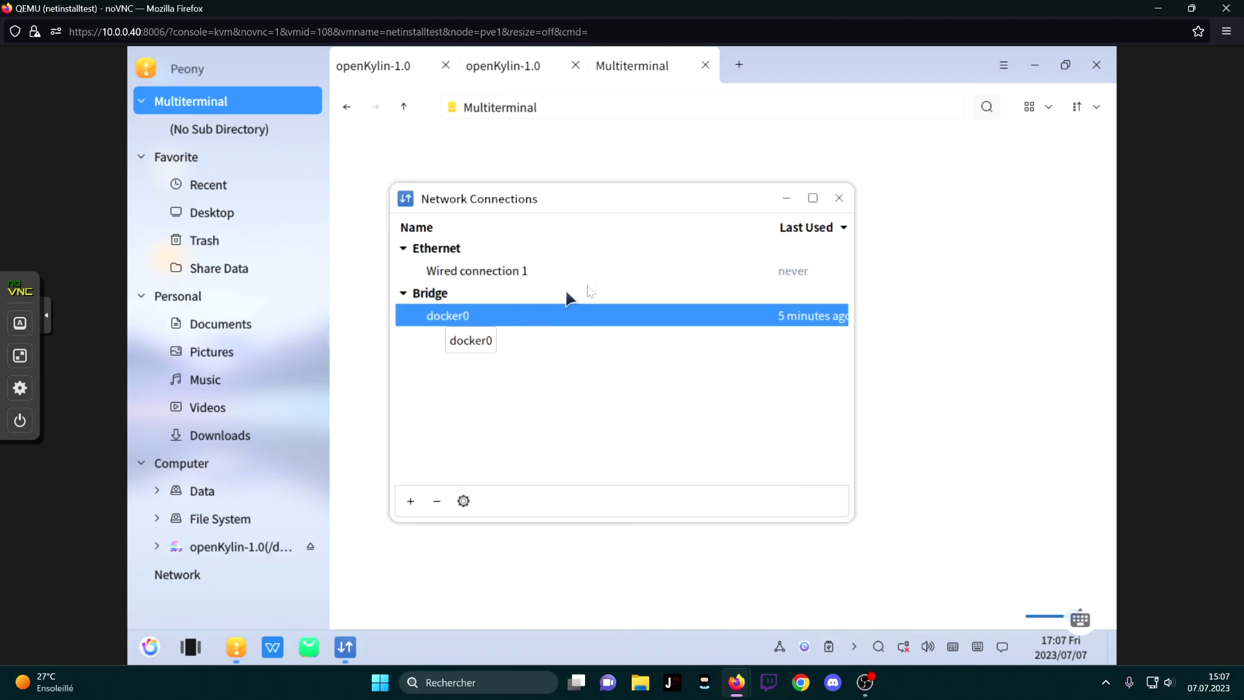
click(840, 199)
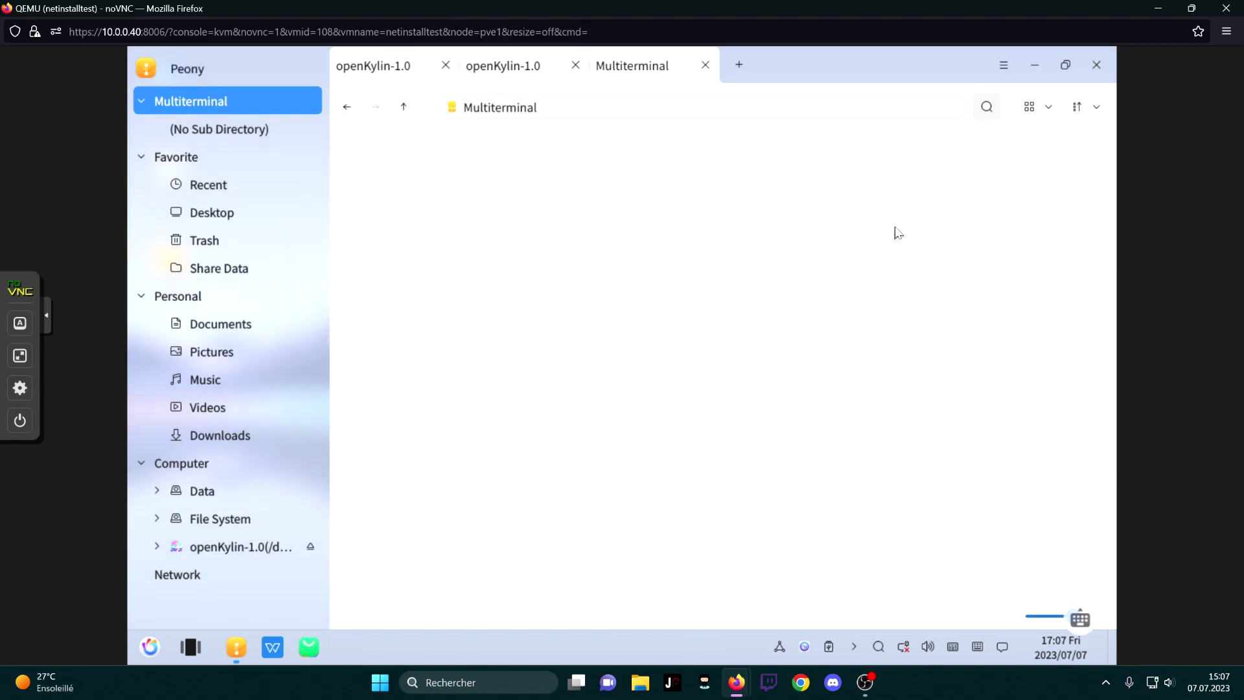
click(1097, 66)
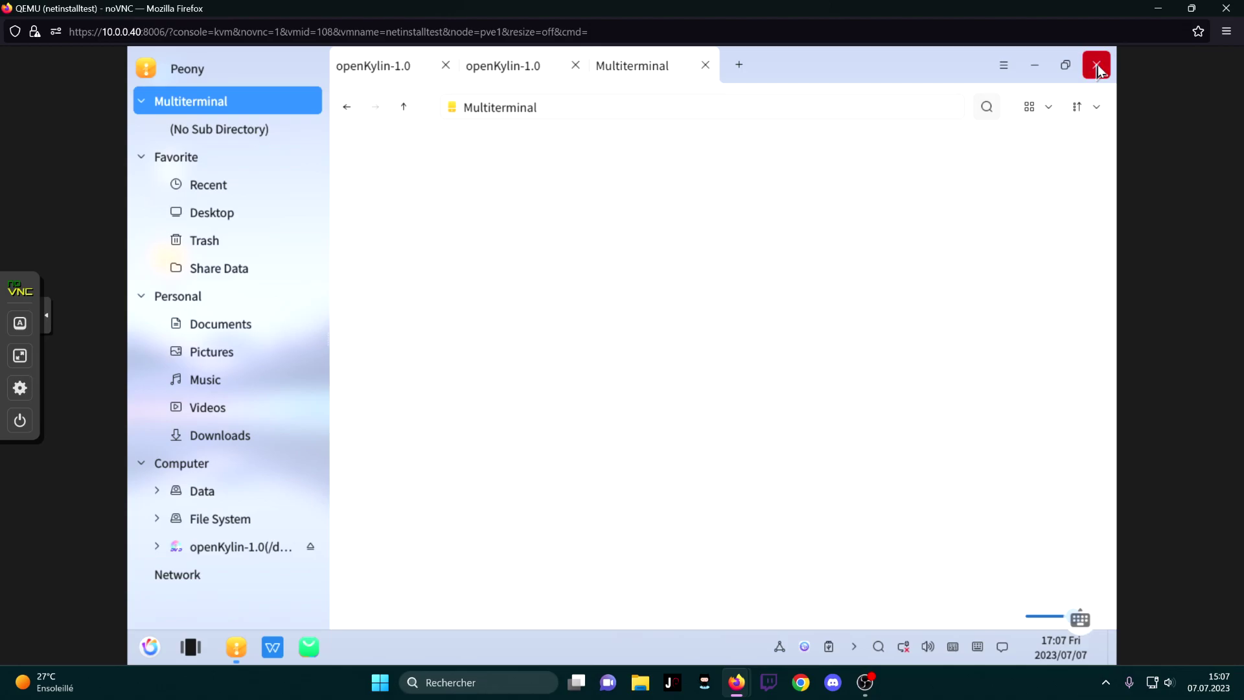
Search 'ter' in the start menu and launch MATE Terminal
click(148, 648)
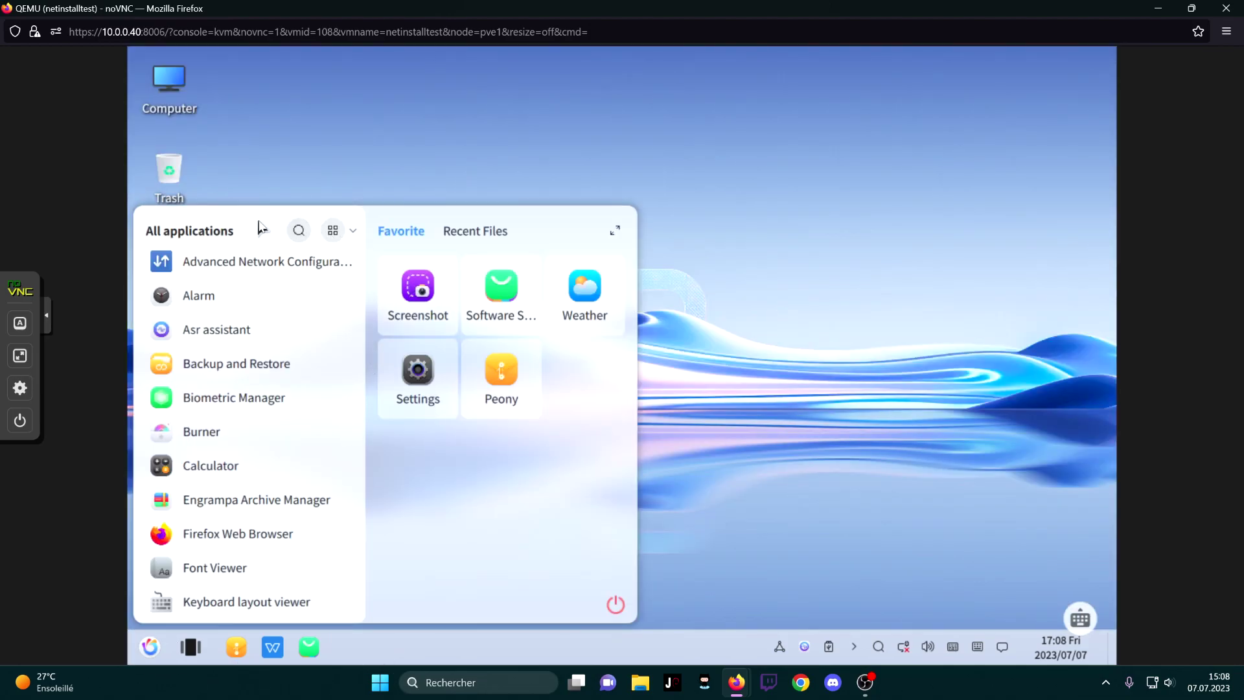
text(ter)
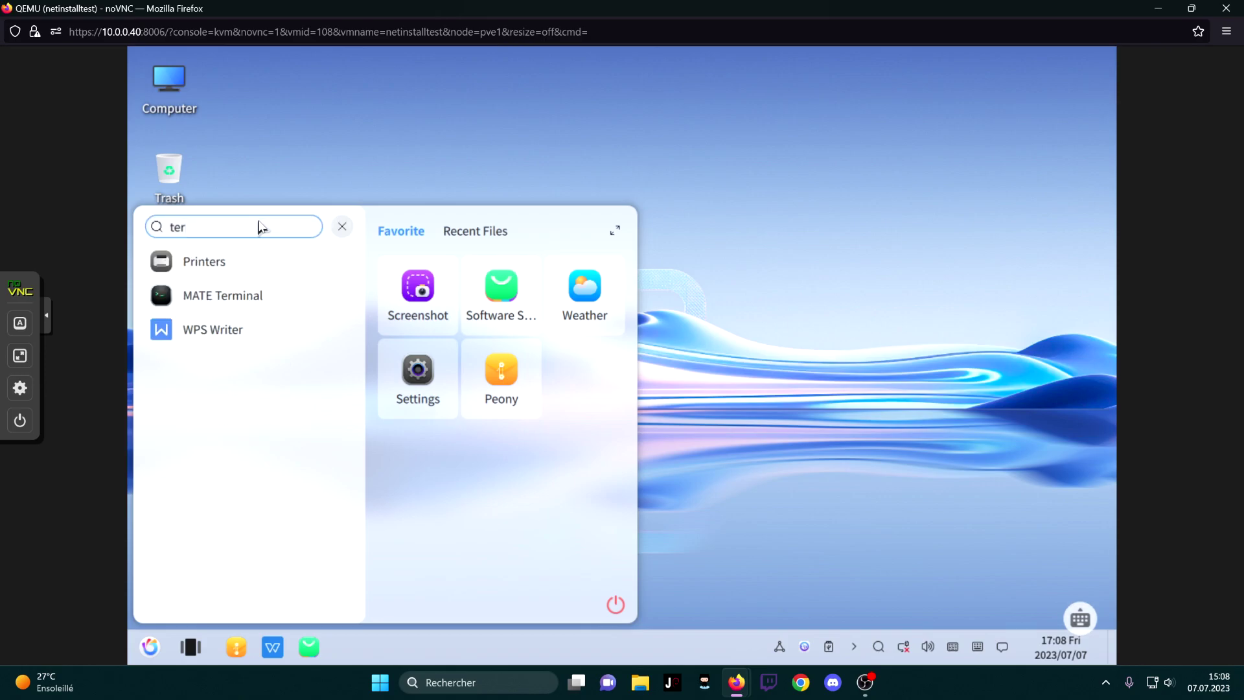
key(Down)
key(Return)
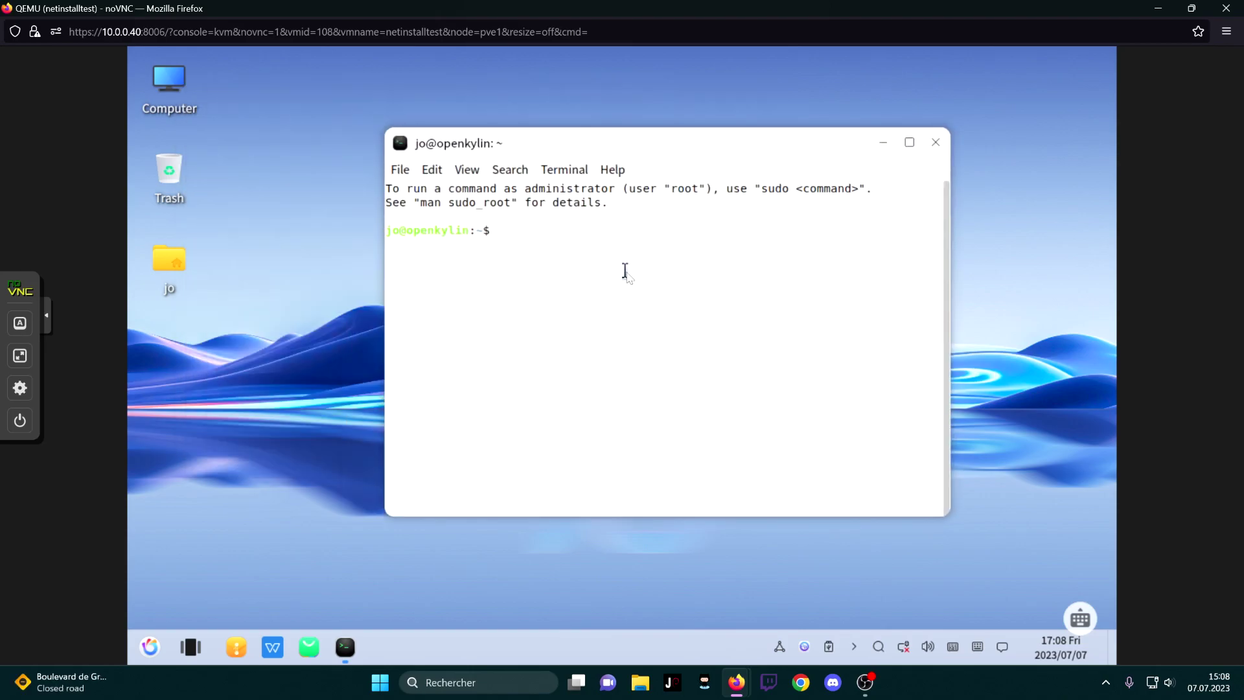
Display /etc/os-release and highlight the version number and 'yangtze' in VERSION_US
key(ctrl+l)
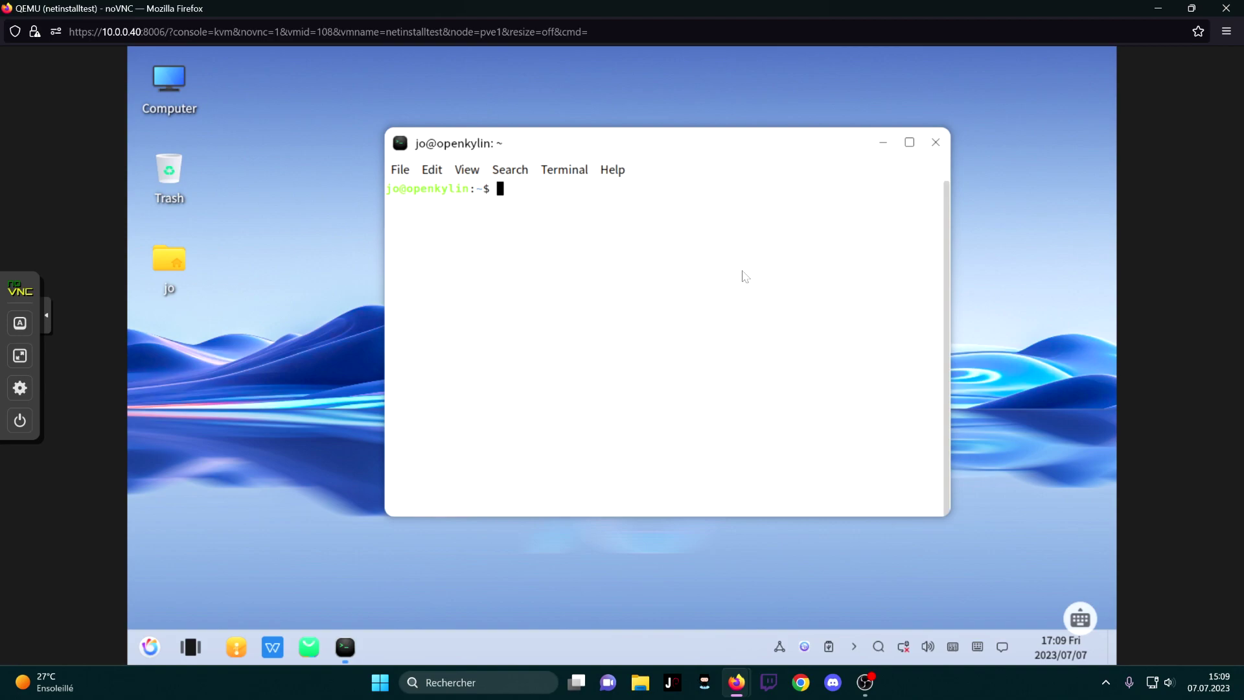
text(cat )
text(/etc/)
text(od/)
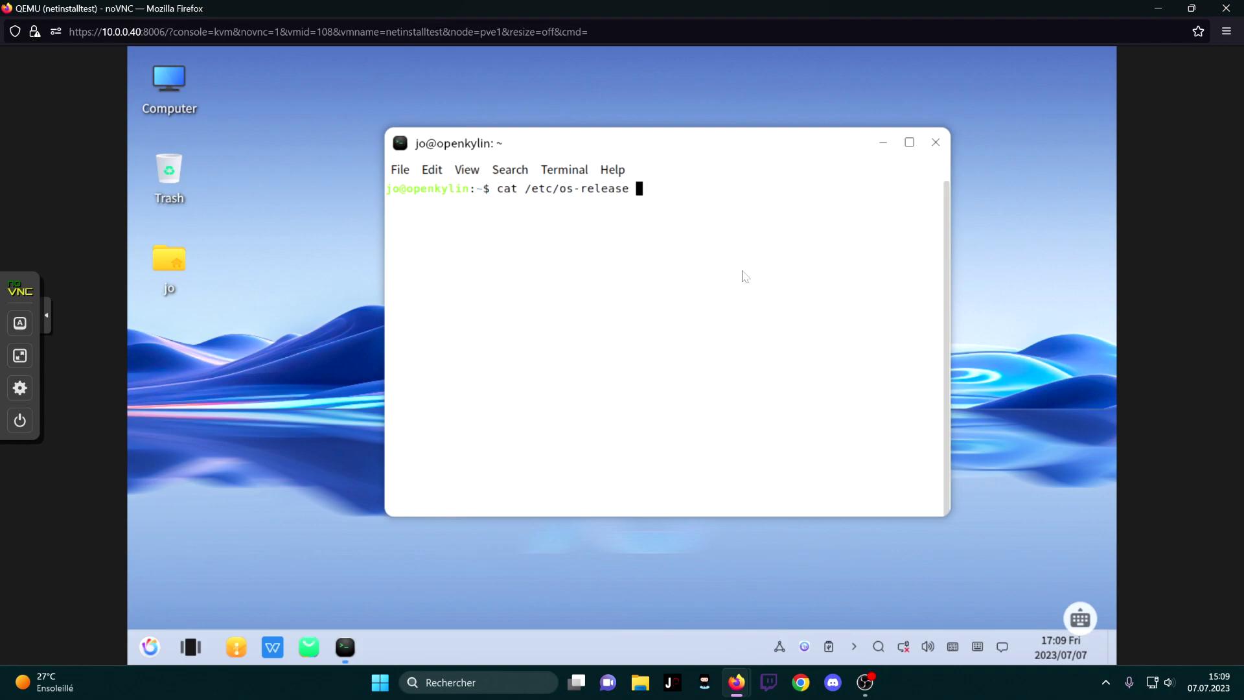
key(Return)
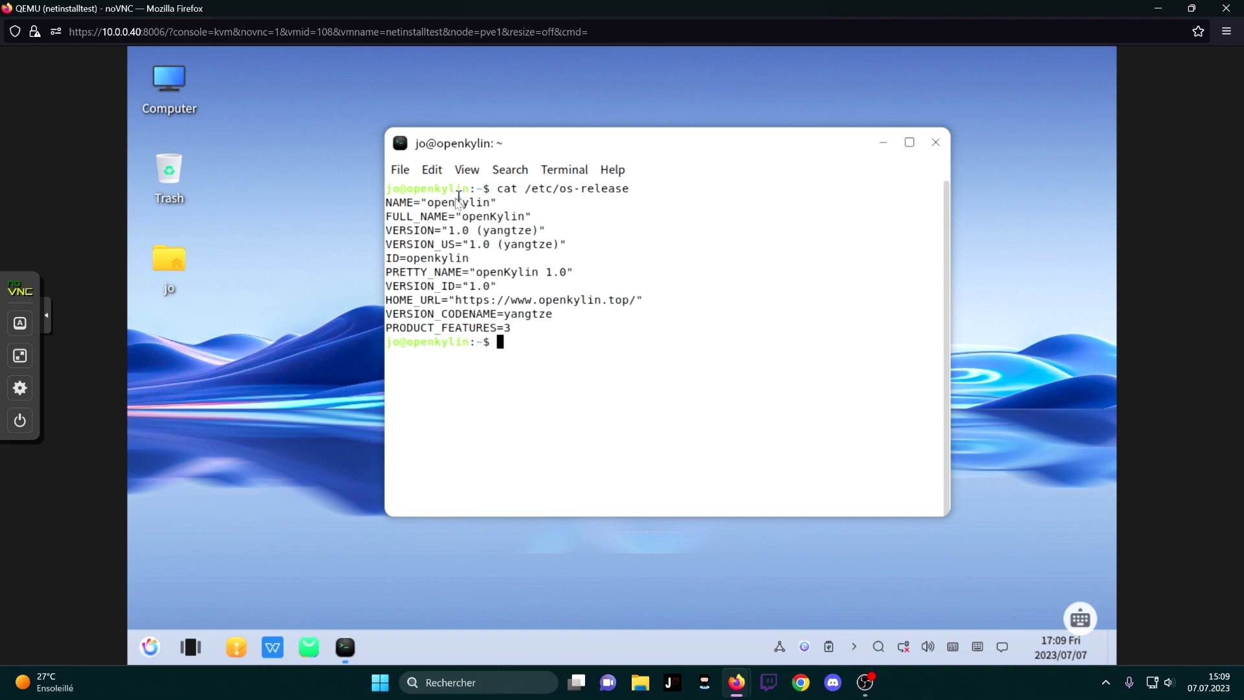
drag(469, 243, 491, 245)
double_click(525, 245)
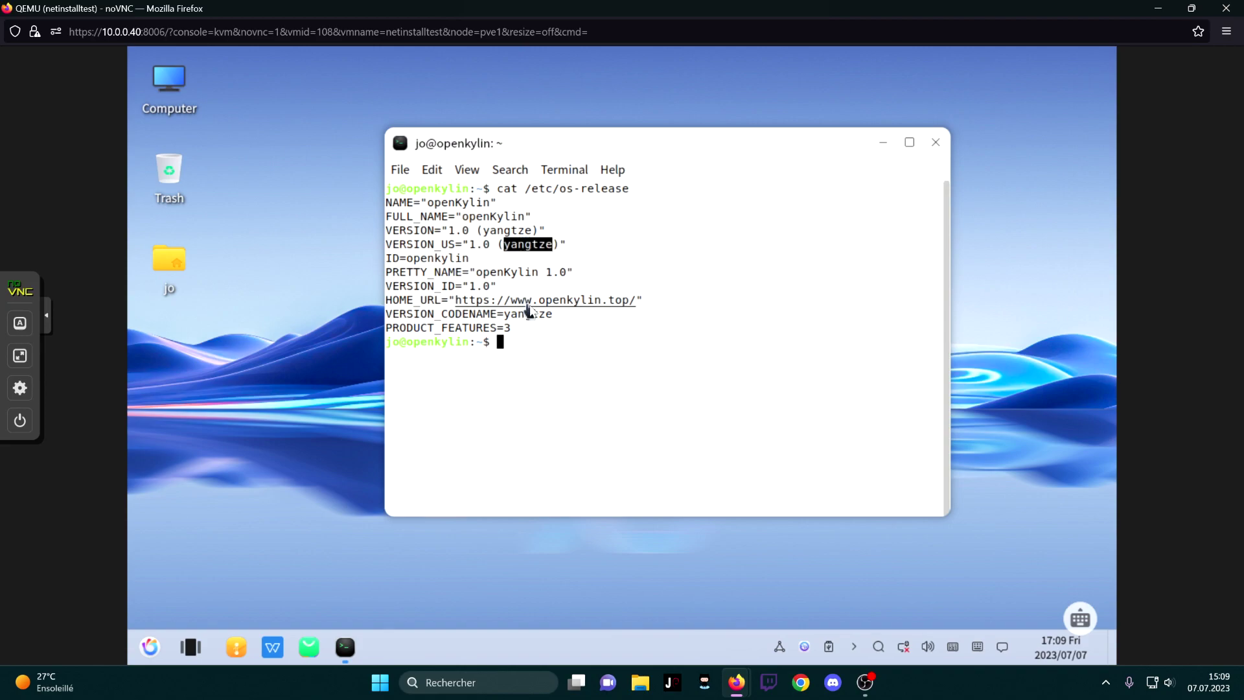
click(787, 434)
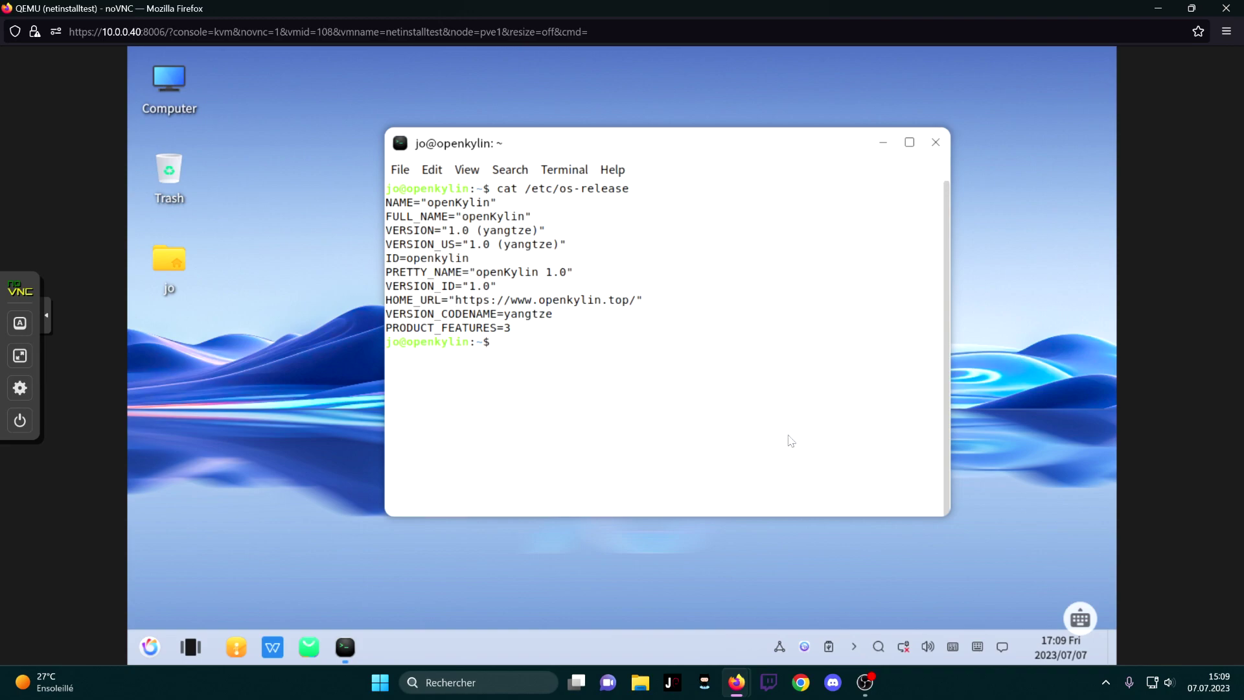
Run uname -r, correcting the mistyped option, and highlight the kernel version 6.1.0-3
text(uname /r)
key(Return)
key(Up)
key(BackSpace)
key(BackSpace)
text(-r)
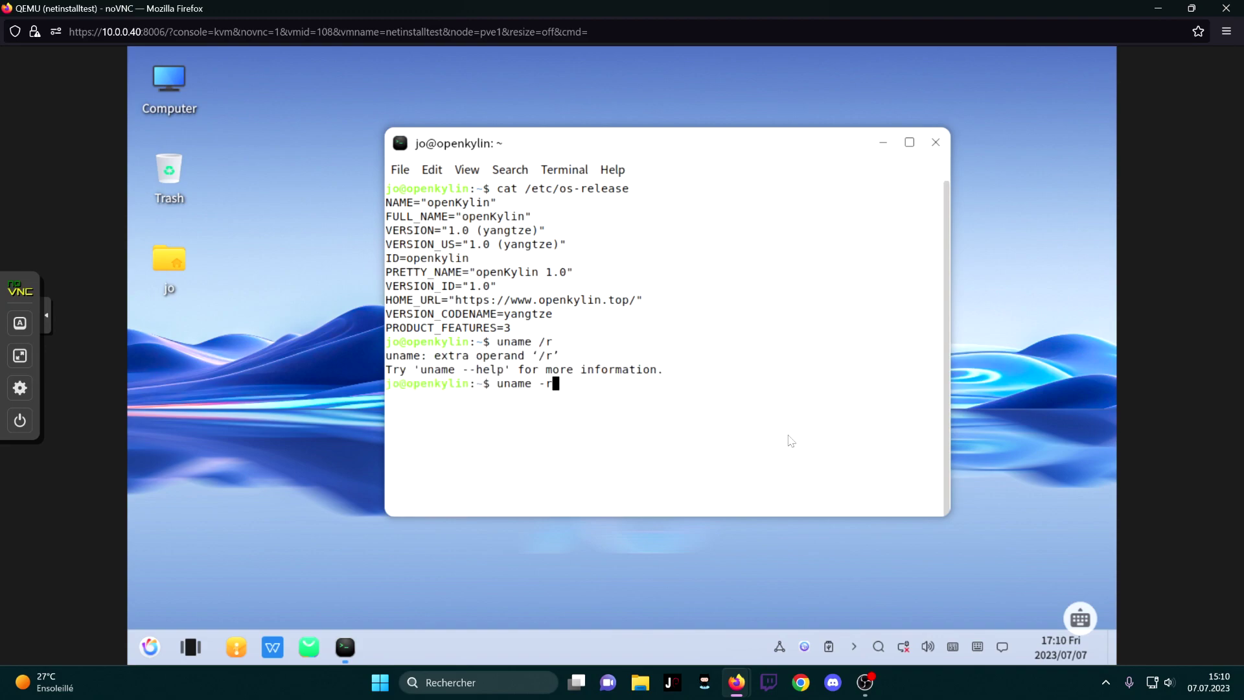
key(Return)
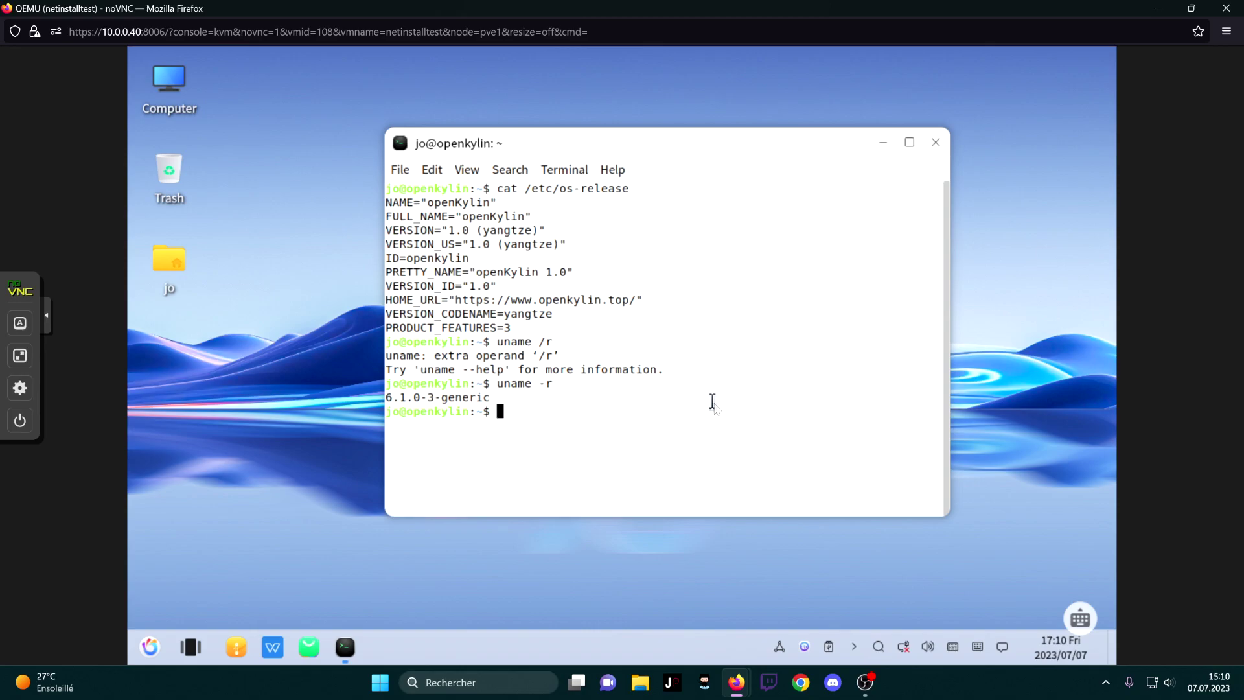
drag(387, 399, 434, 398)
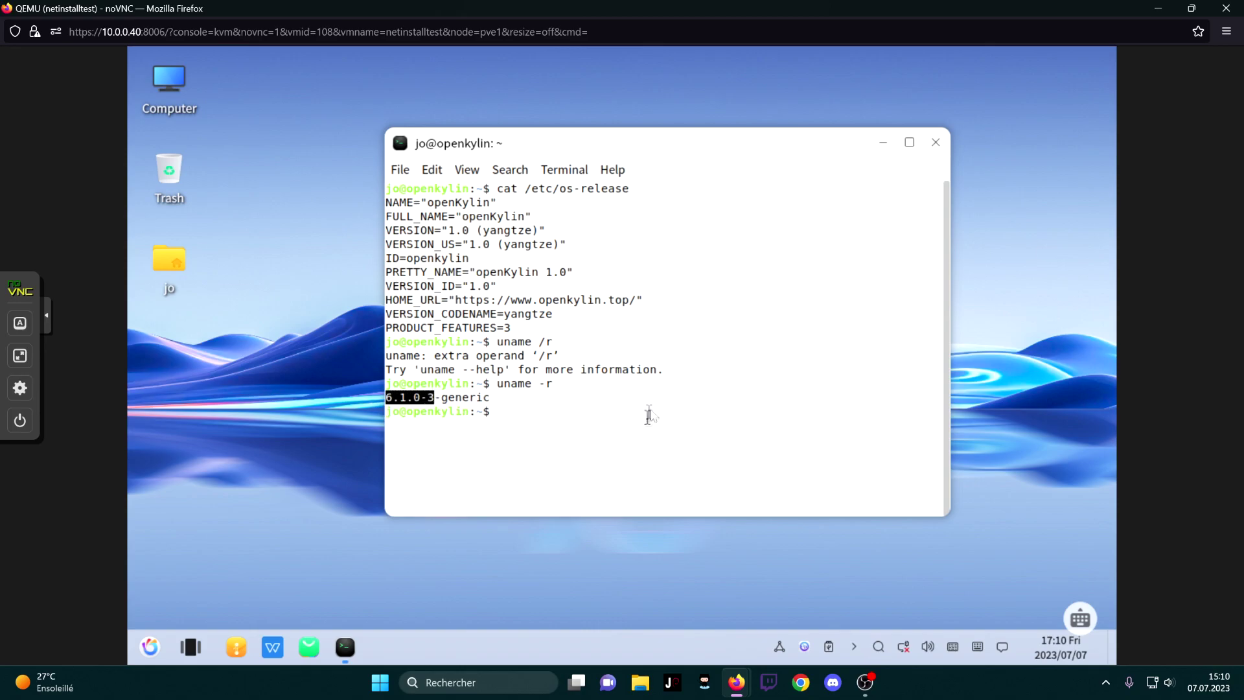
click(630, 406)
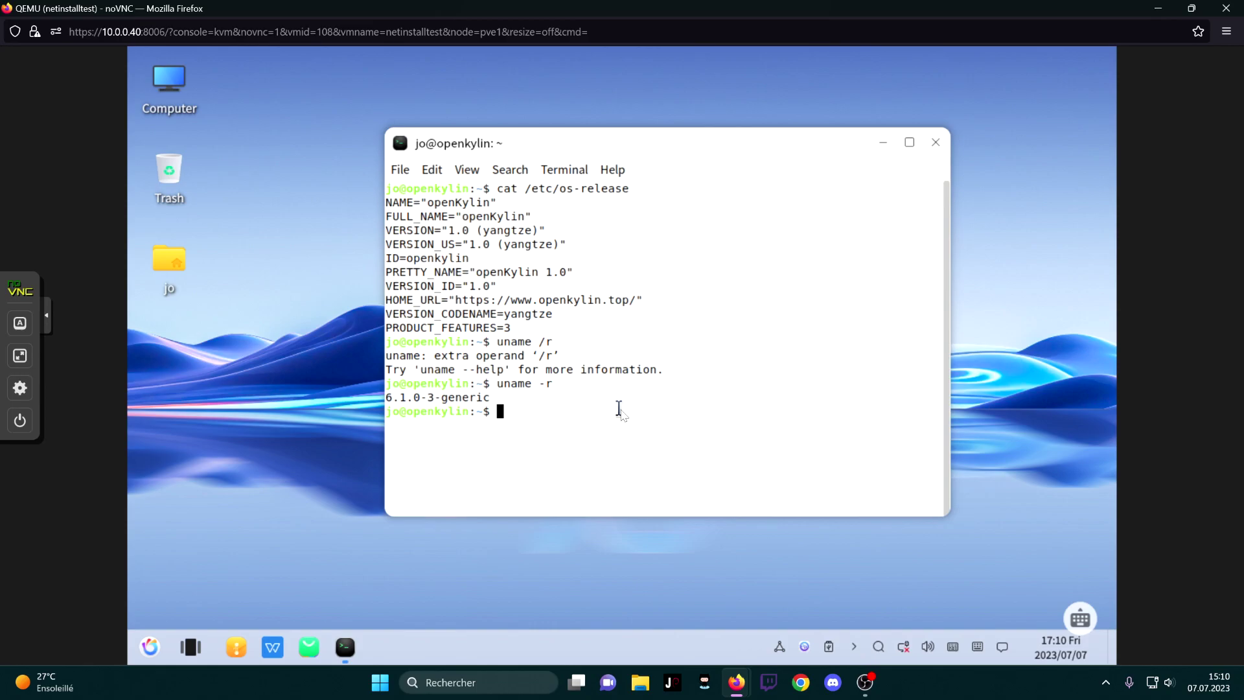
Get a root shell with sudo -i, run docker stats --all, then stop it with Ctrl+C
text(sudo -i)
key(Return)
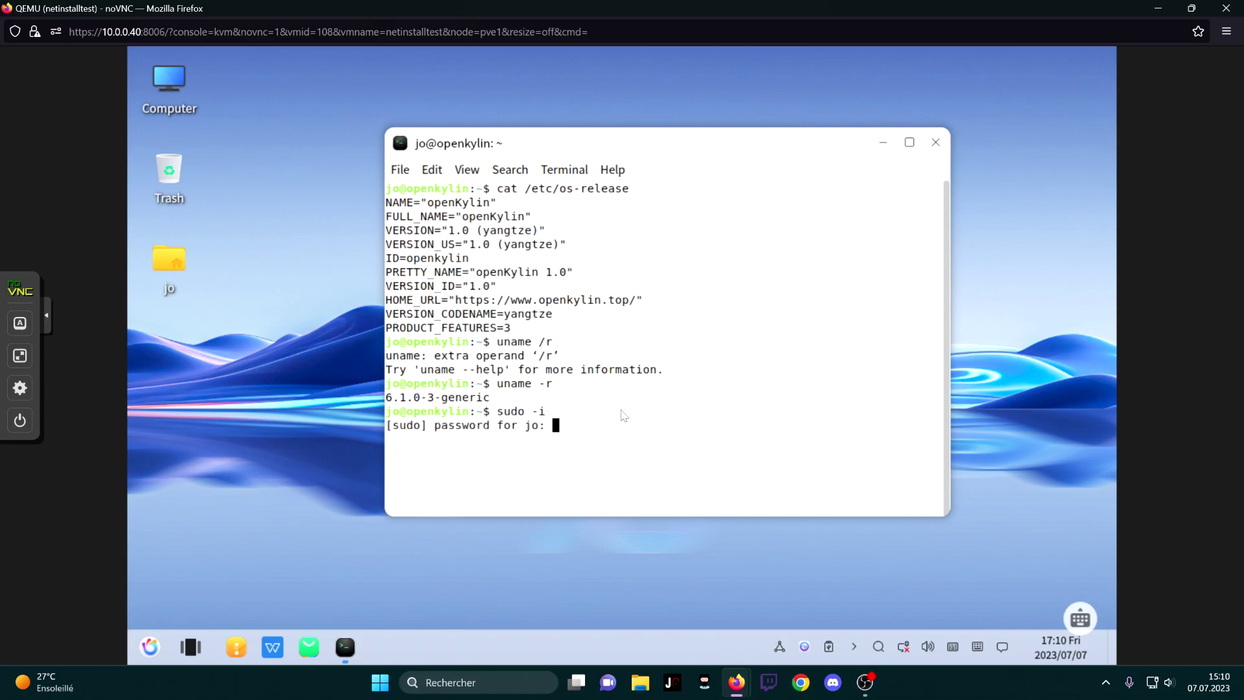
key(Return)
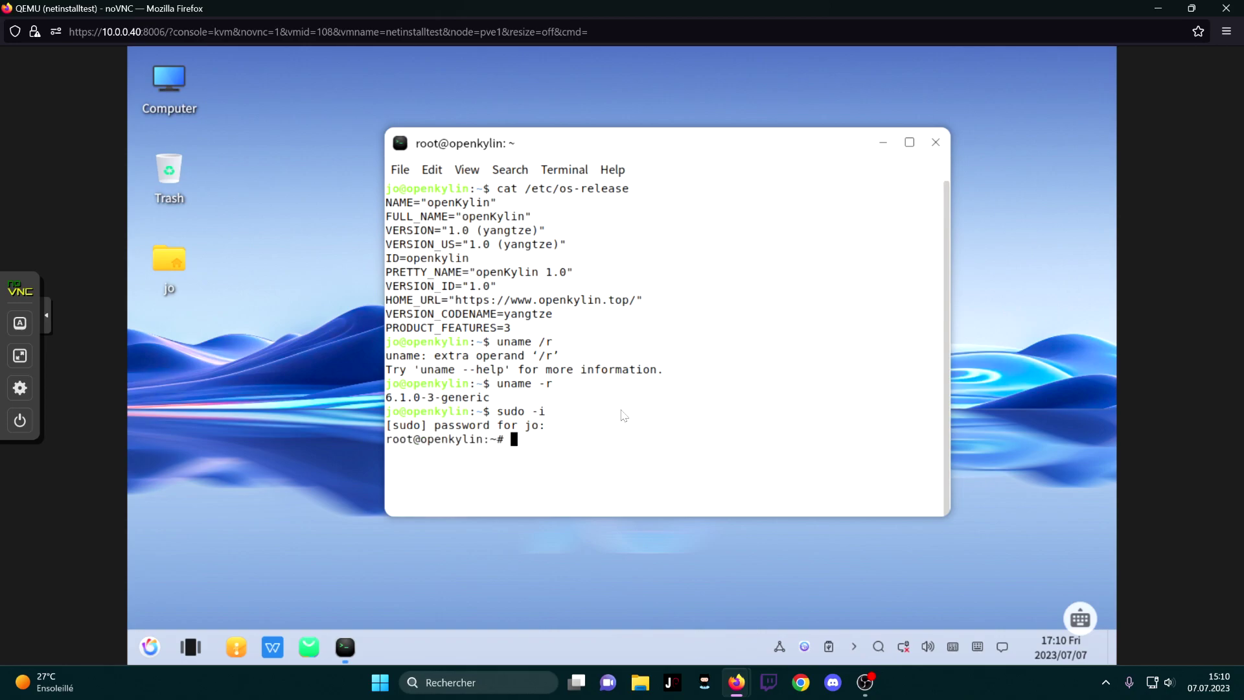
text(docker stats --all)
key(Return)
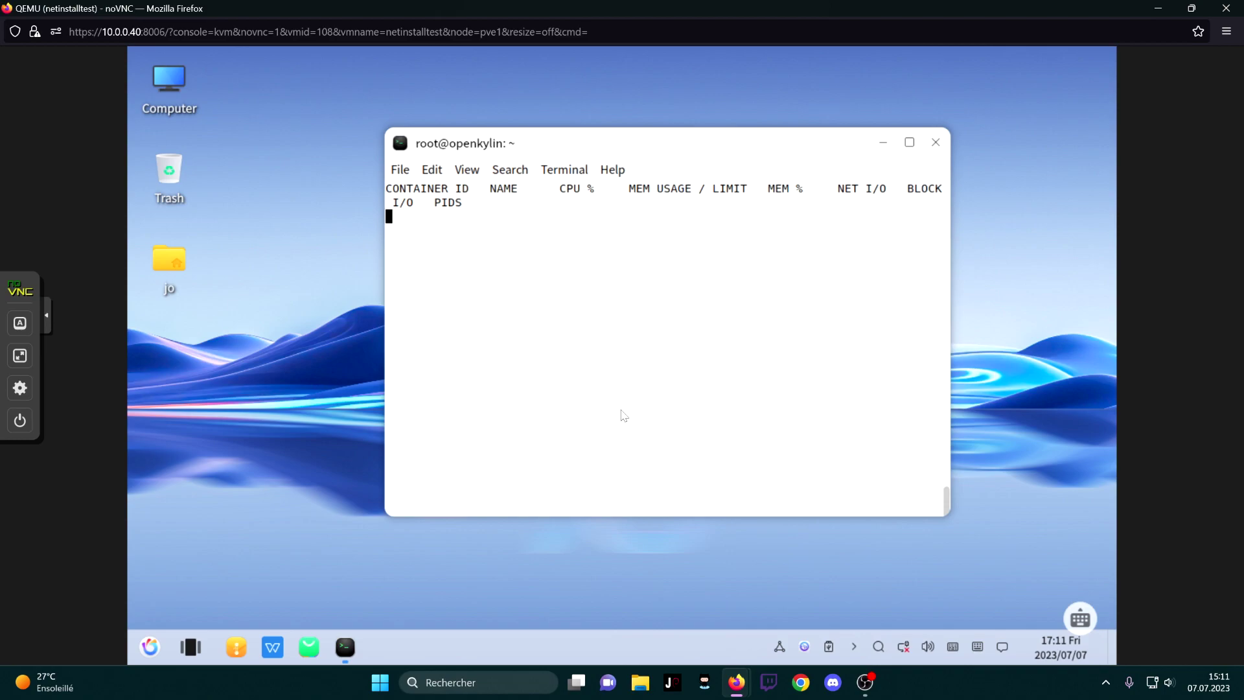
key(ctrl+c)
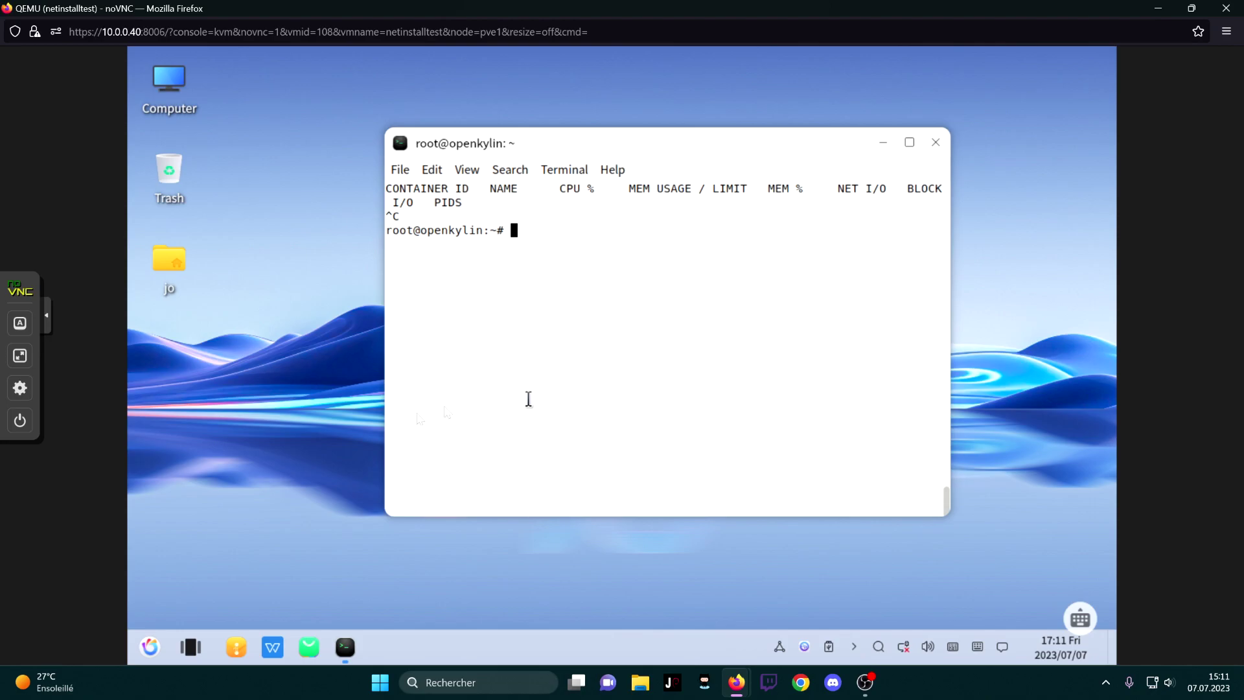
click(150, 646)
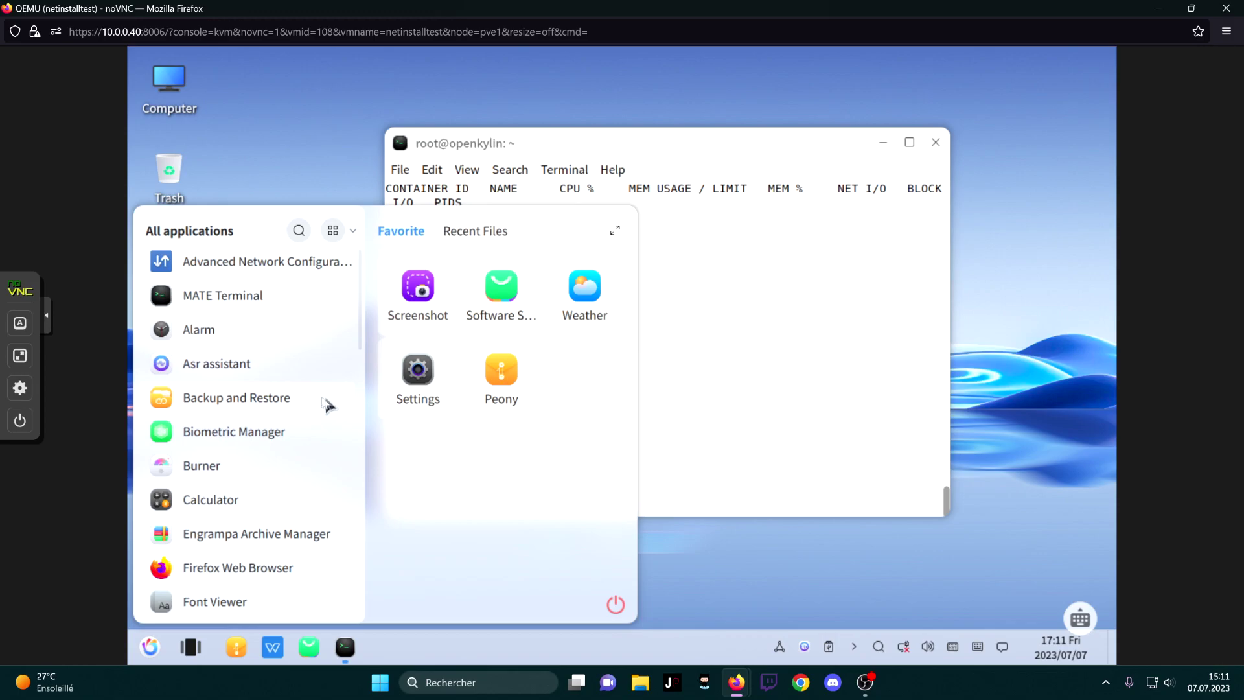
Launch the Asr voice recognition assistant and close it again
click(239, 362)
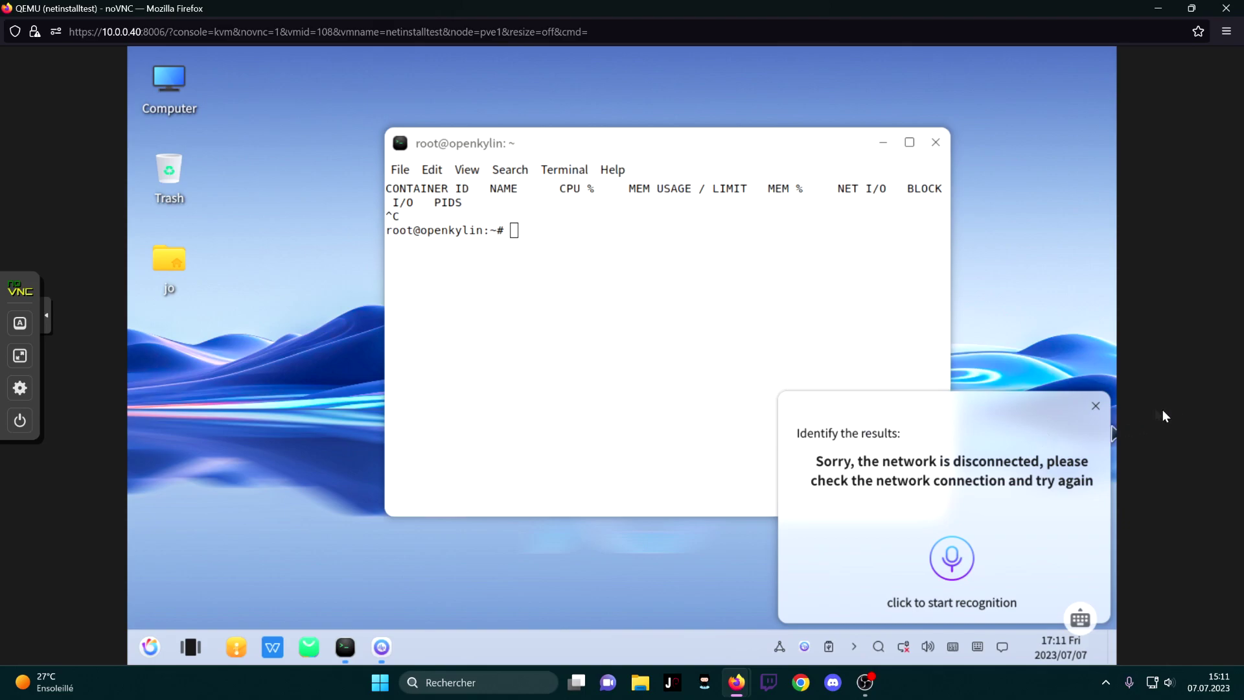
click(1096, 406)
click(150, 646)
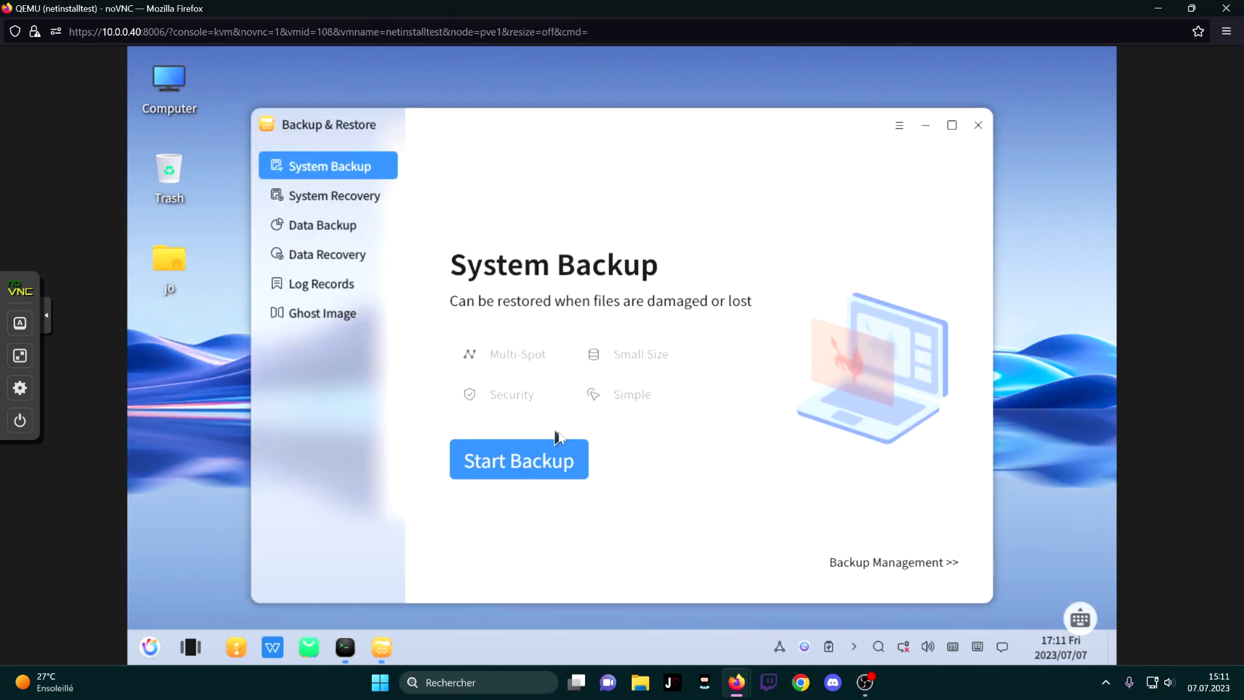
Cycle through Backup & Restore's System Backup, System Recovery, Data Backup and Data Recovery pages
click(324, 194)
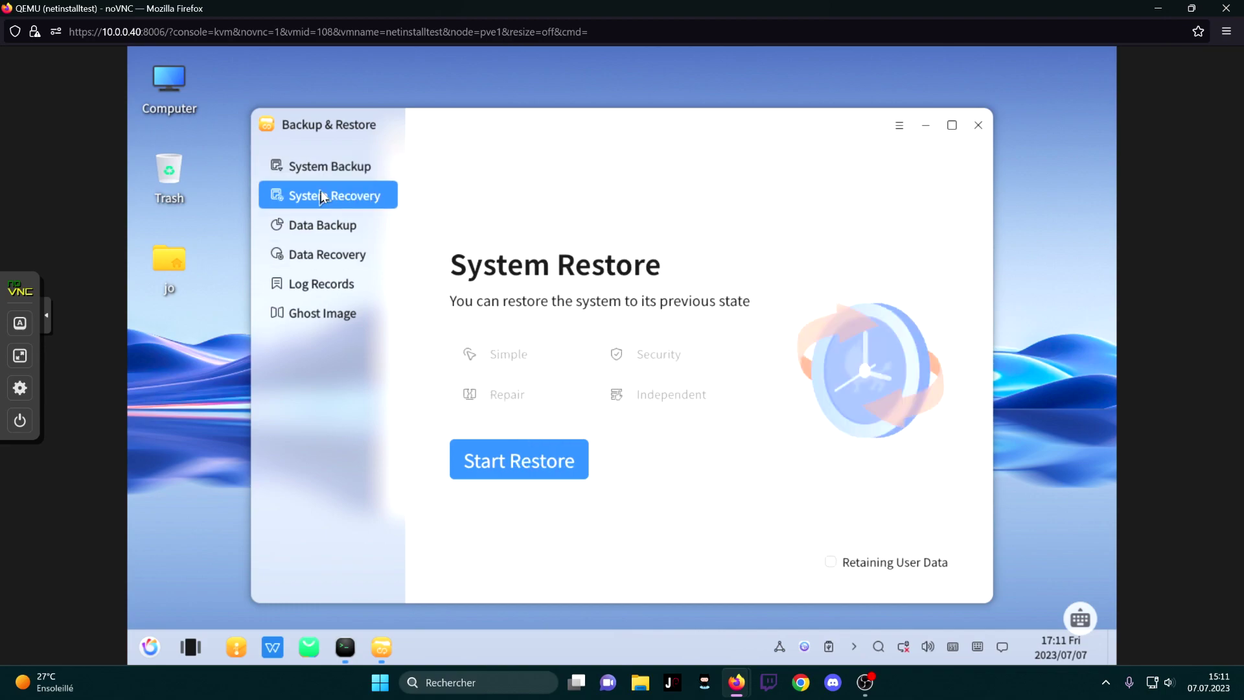
click(333, 228)
click(341, 253)
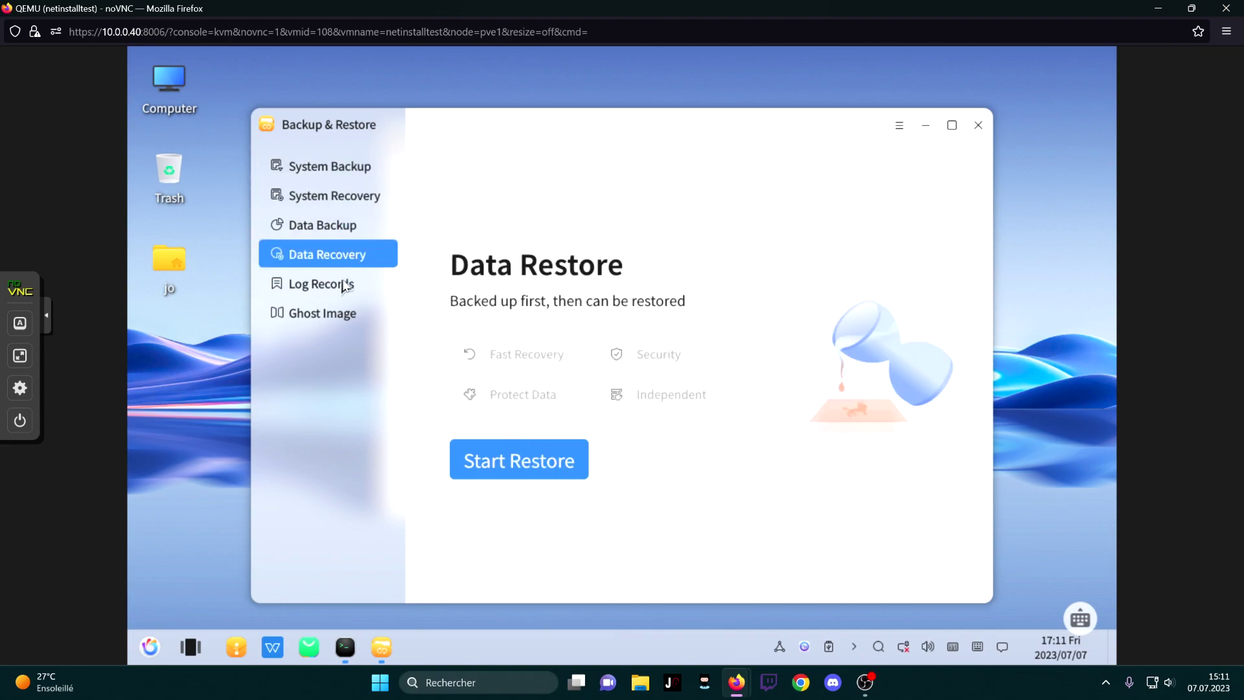
click(344, 223)
click(336, 163)
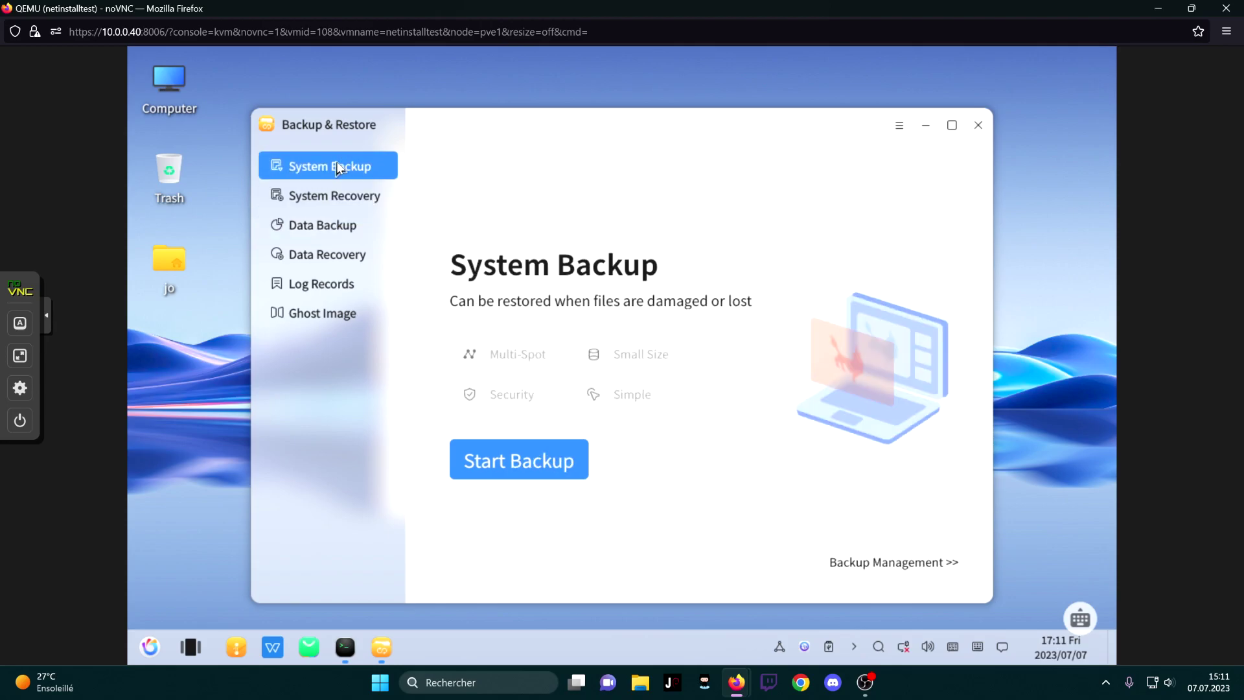
click(341, 195)
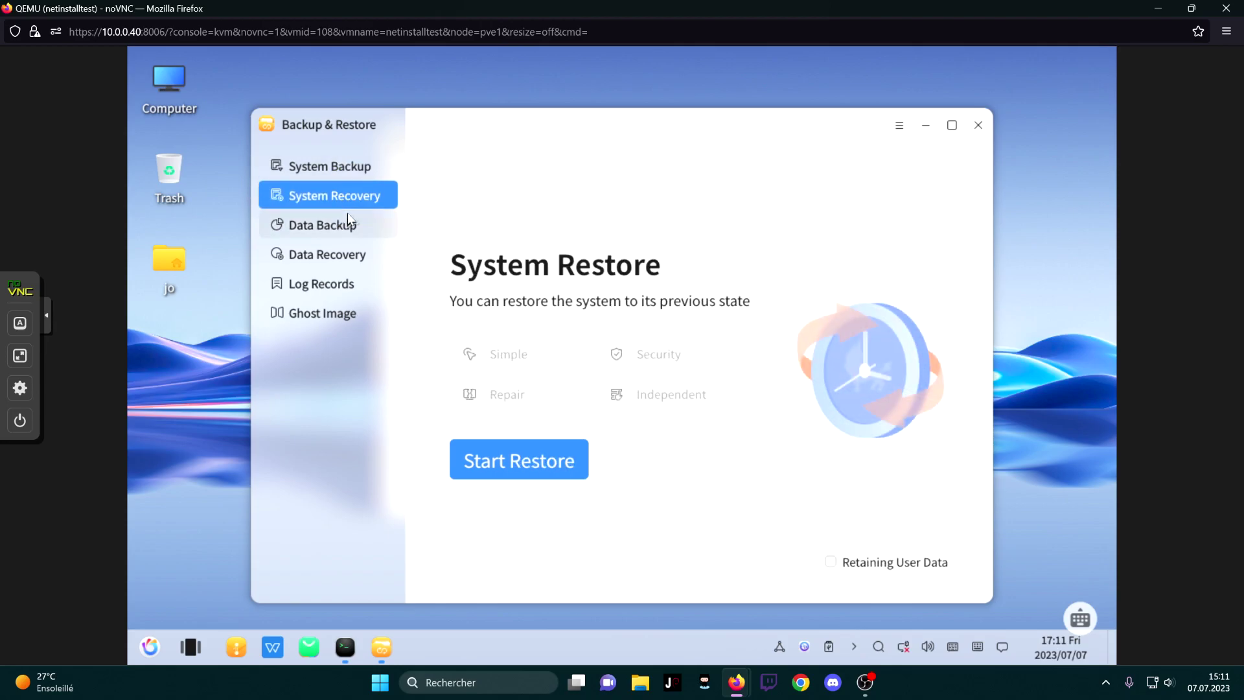
click(349, 227)
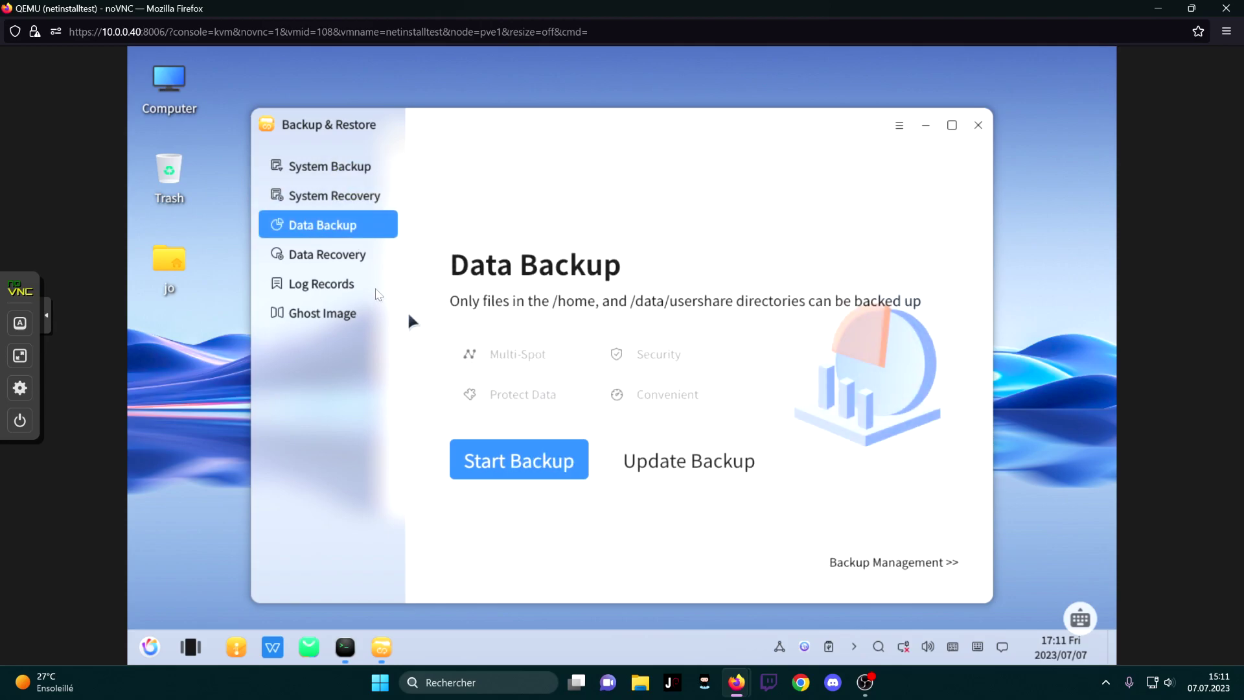
click(341, 256)
click(337, 227)
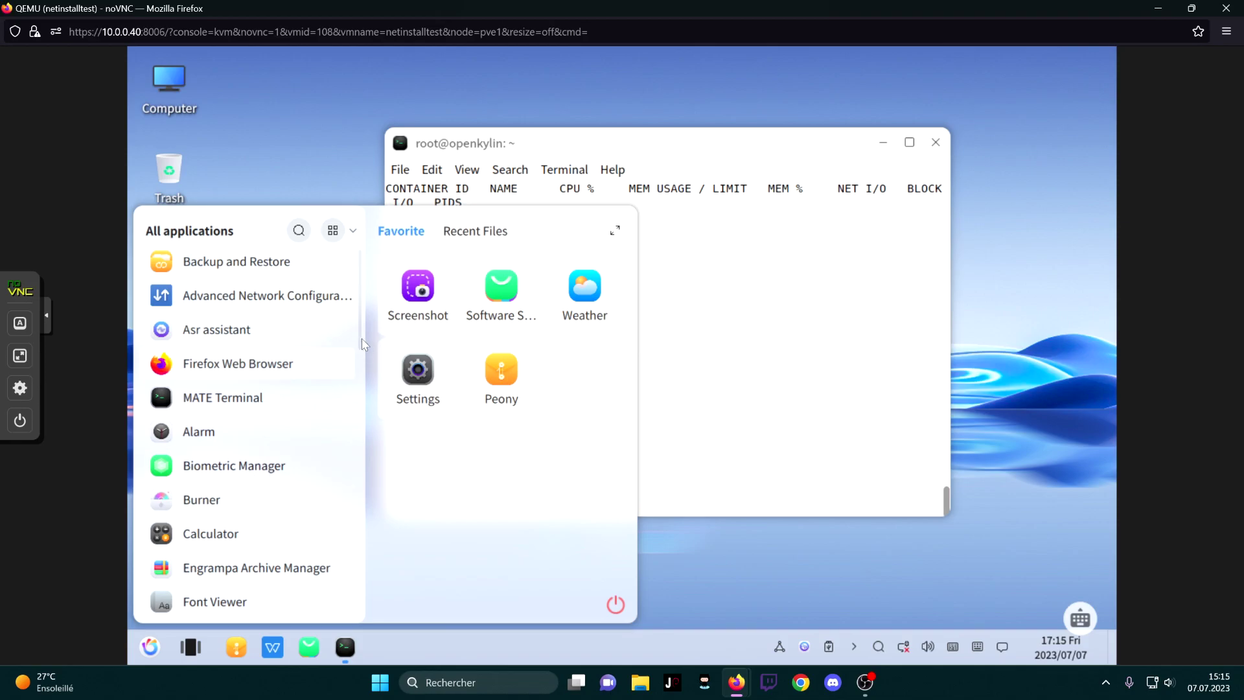
Launch kylin-installer from the start menu and cancel its .deb package chooser
scroll(360, 368, down, 1)
scroll(361, 368, down, 7)
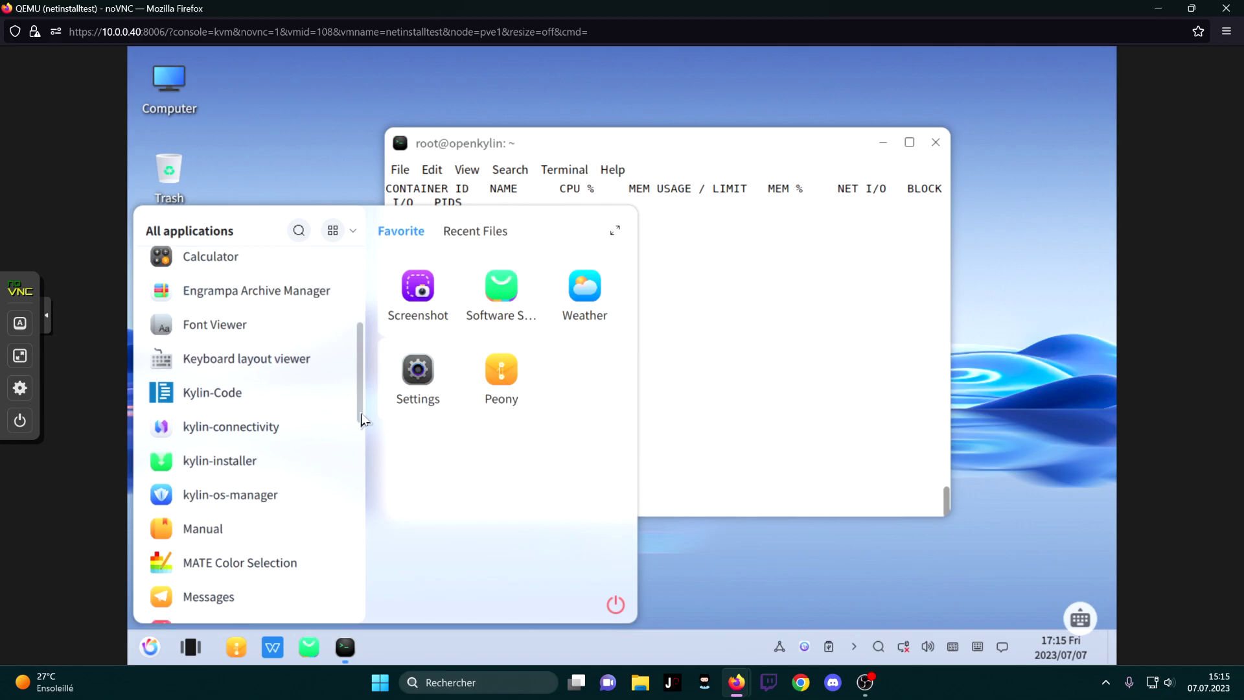
click(235, 458)
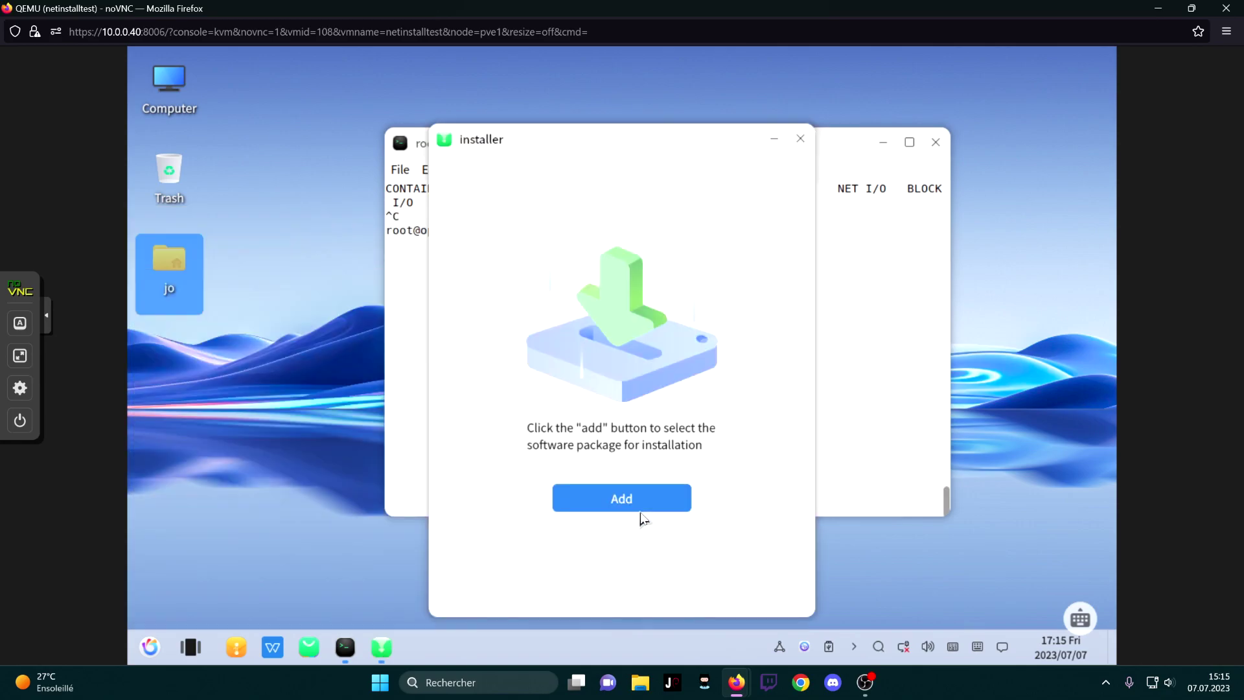
click(635, 504)
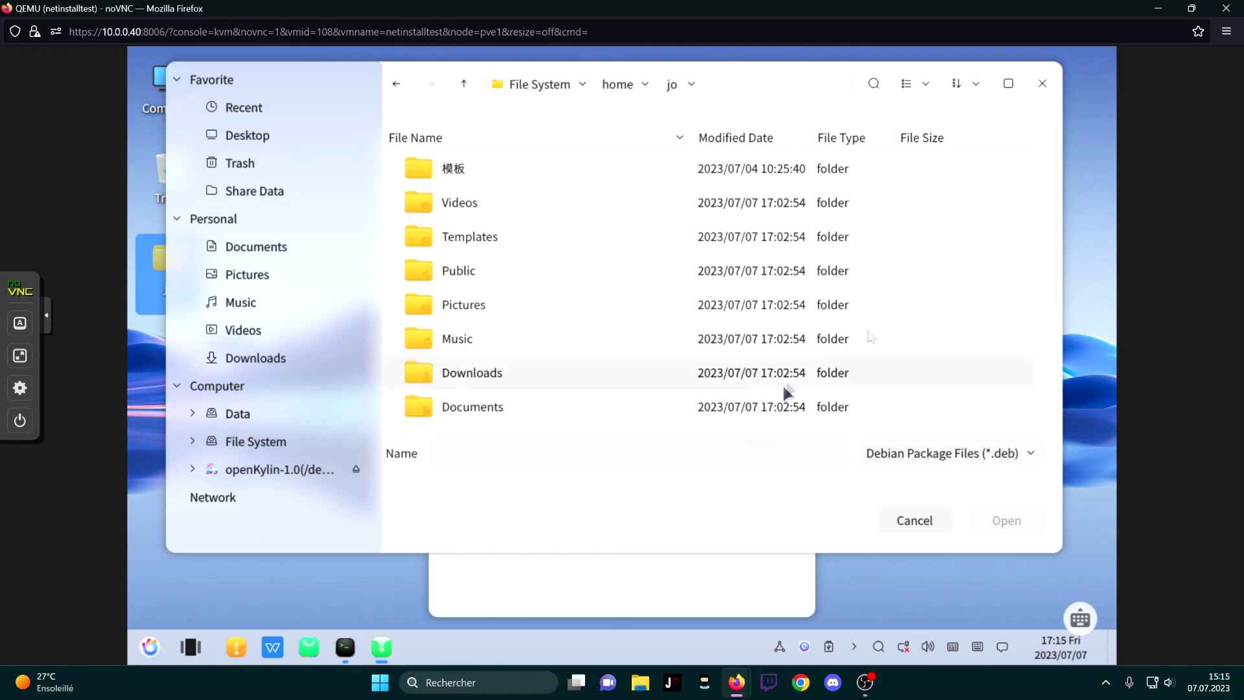
click(1043, 84)
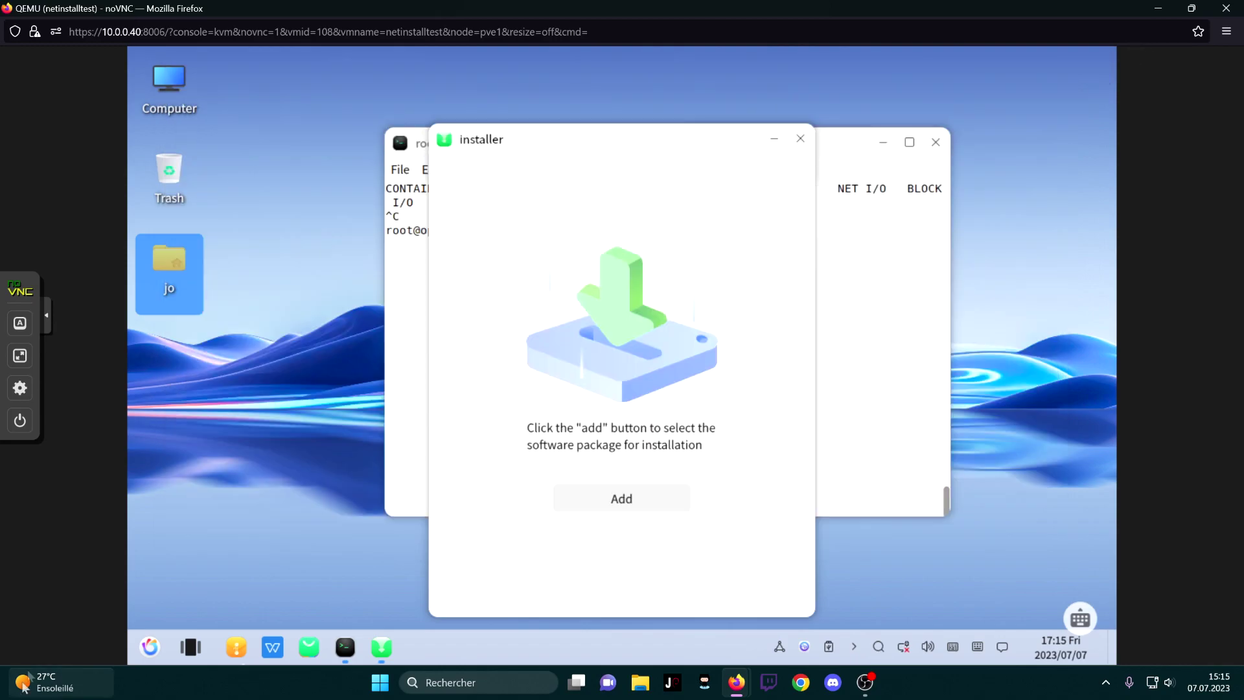
click(151, 647)
scroll(317, 398, down, 5)
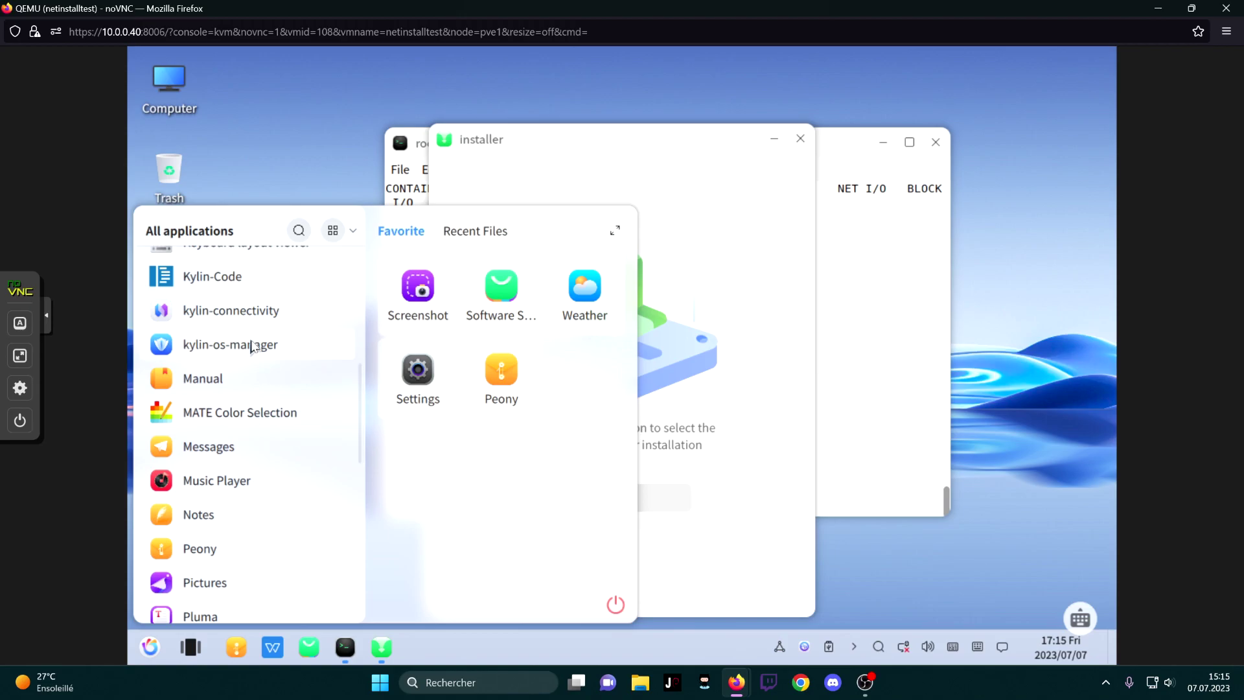
In kylin-os-manager, run the network fault check and a Garbage Removal scan
click(664, 507)
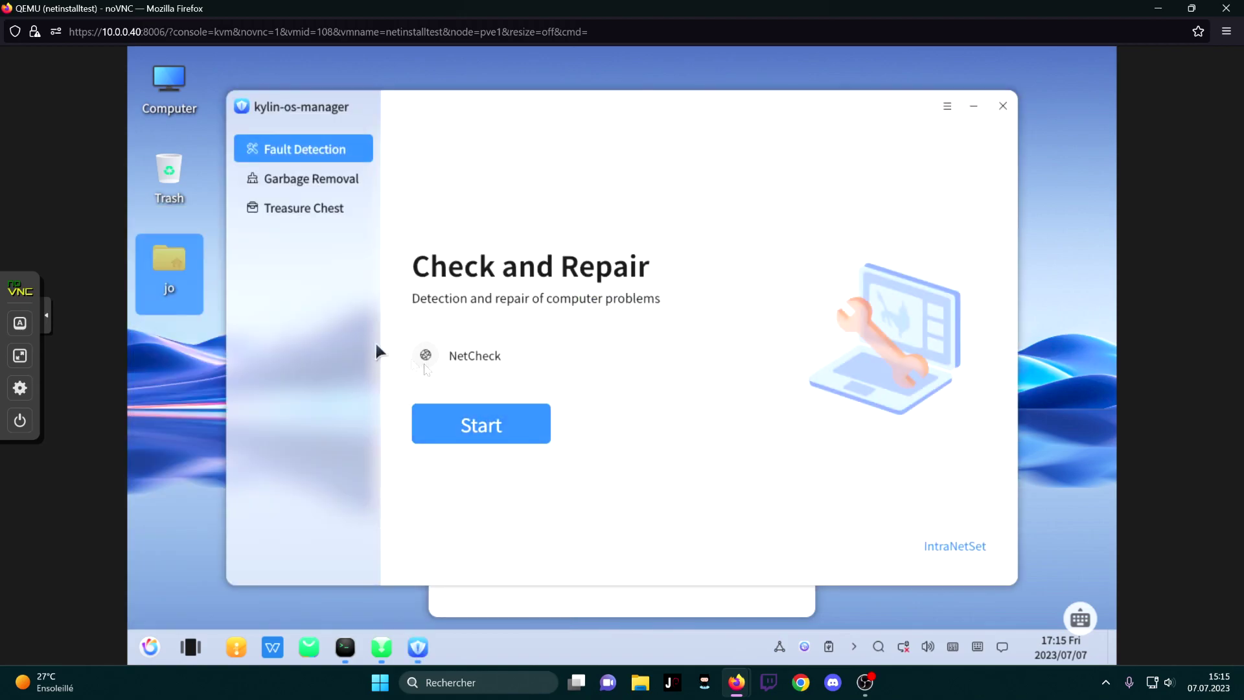
click(483, 415)
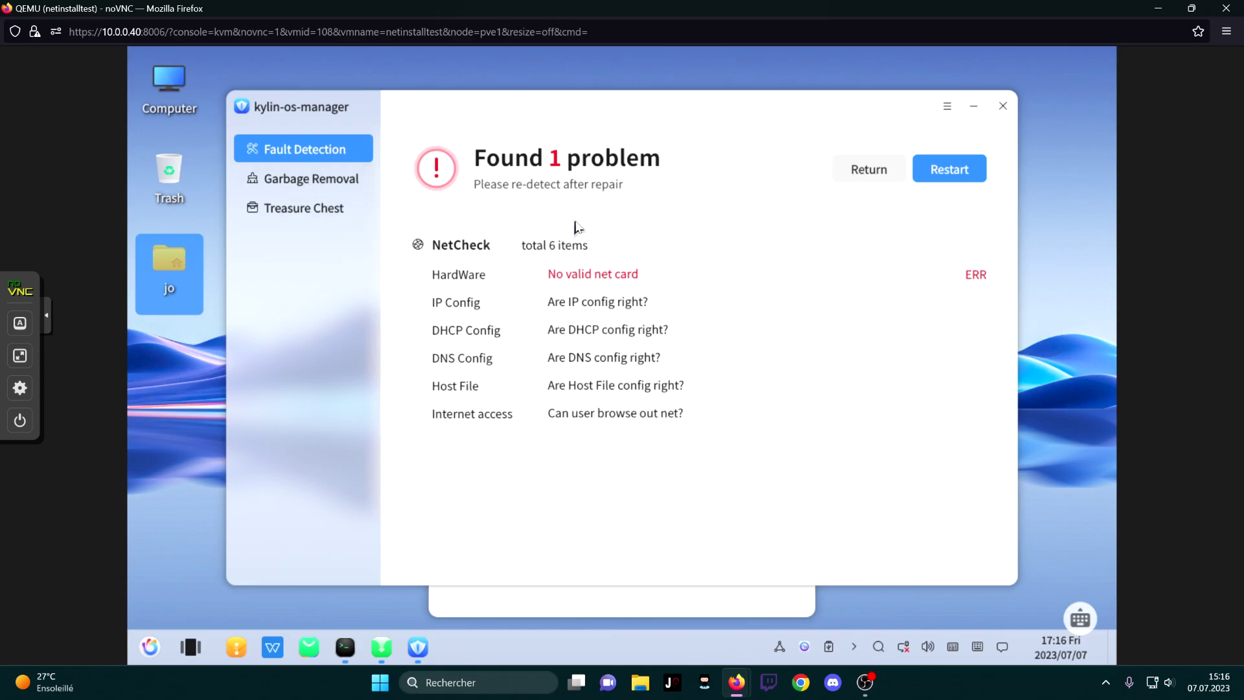
click(361, 184)
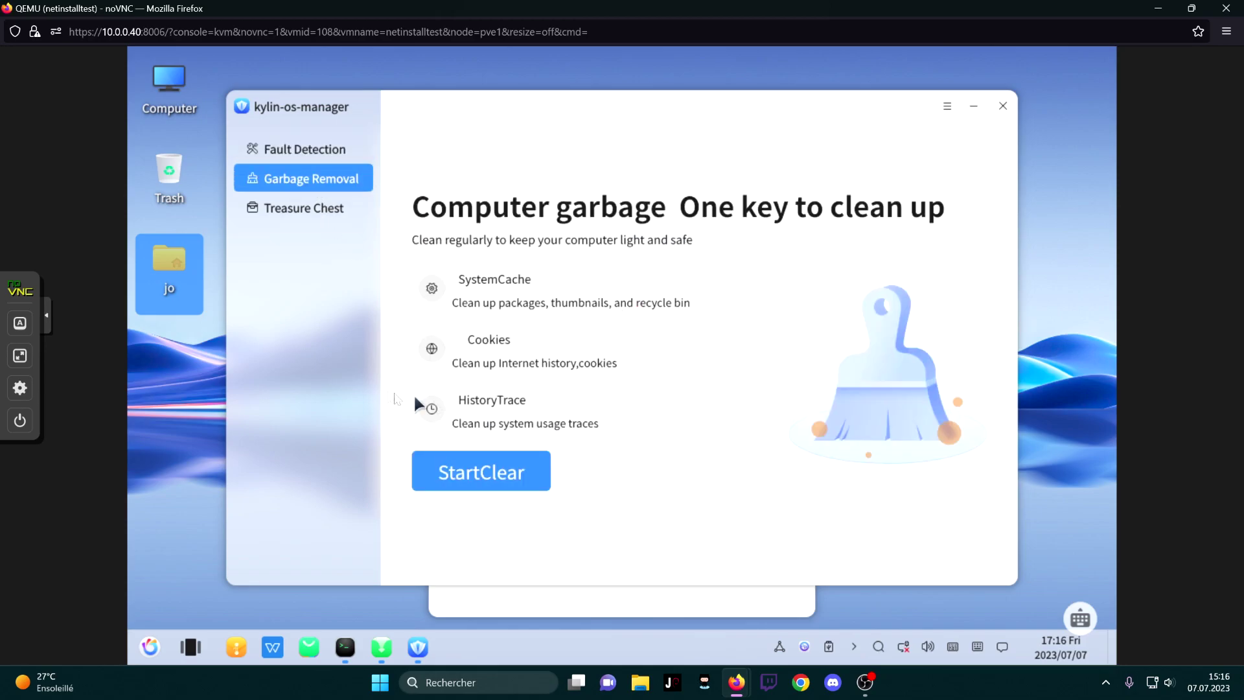
click(518, 489)
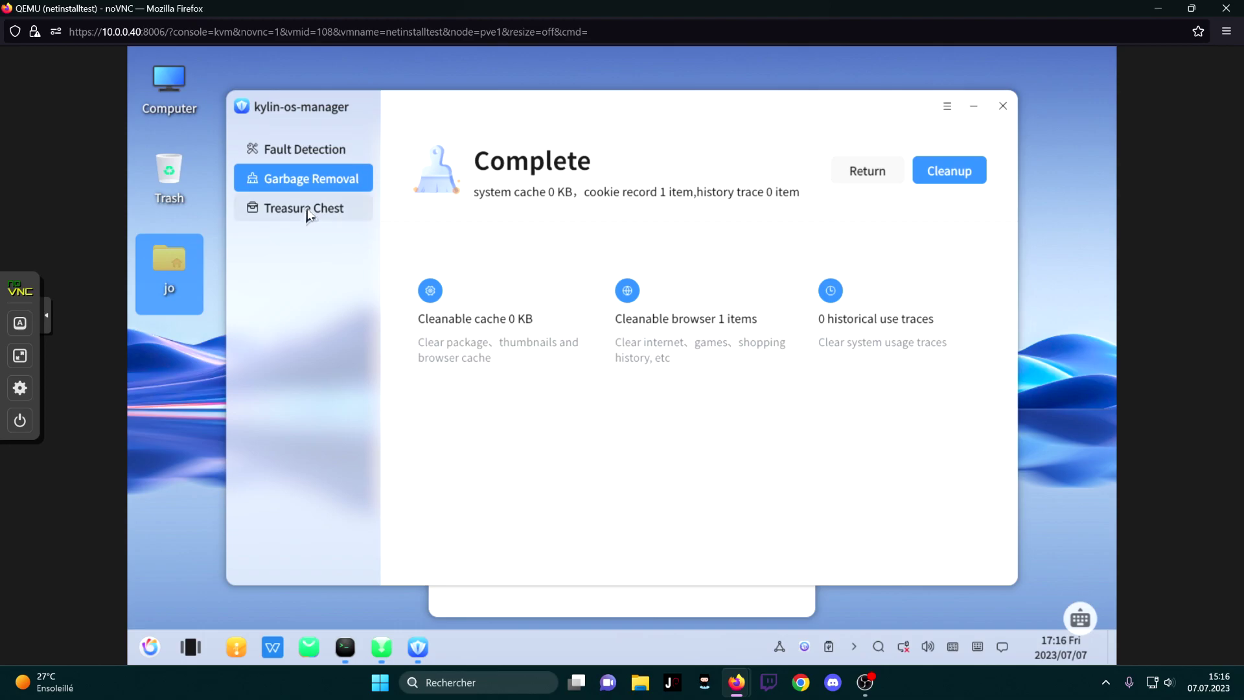
View the Treasure Chest tools page, then open and scroll the applications list
click(308, 213)
click(150, 647)
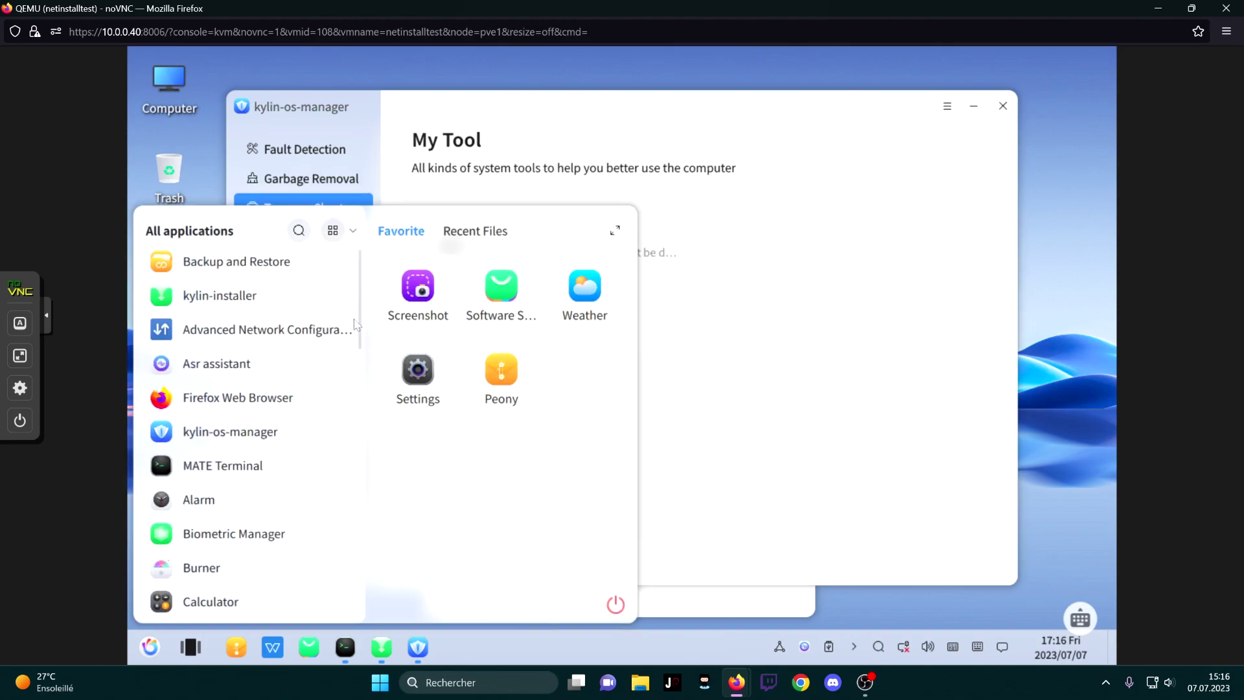
drag(358, 341, 364, 523)
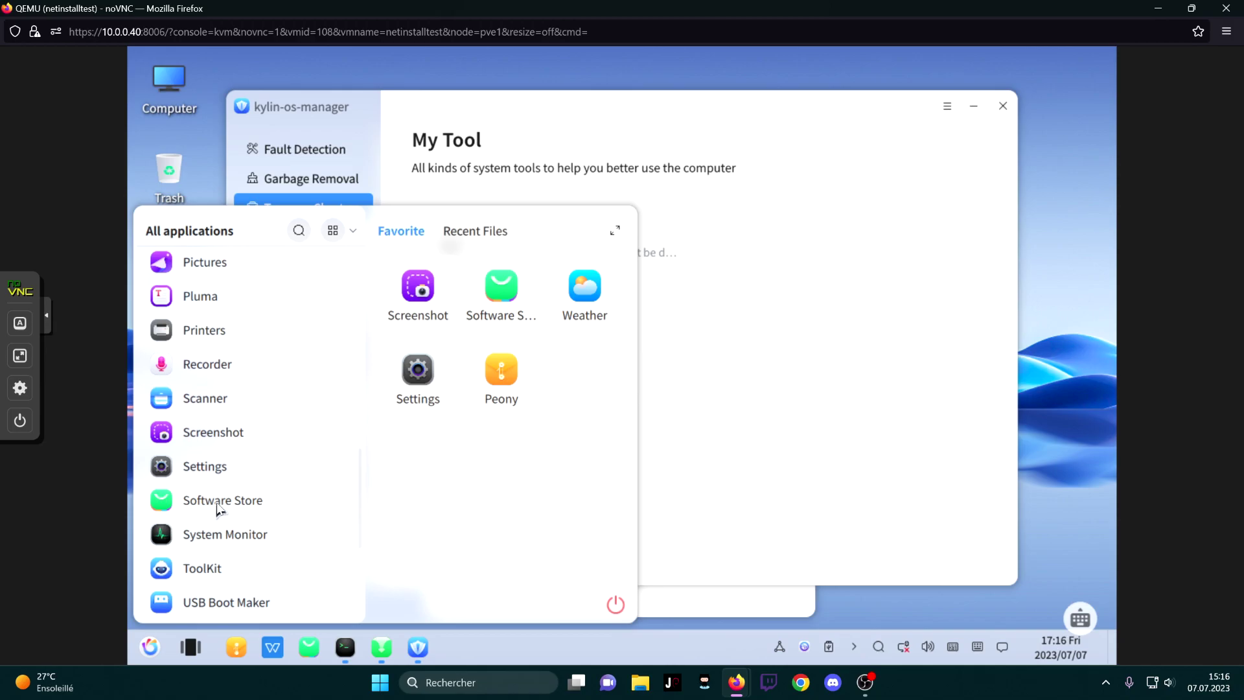
Inspect NetworkManager-dispatcher's Startup type options in System Monitor's Services list, then close it
click(181, 535)
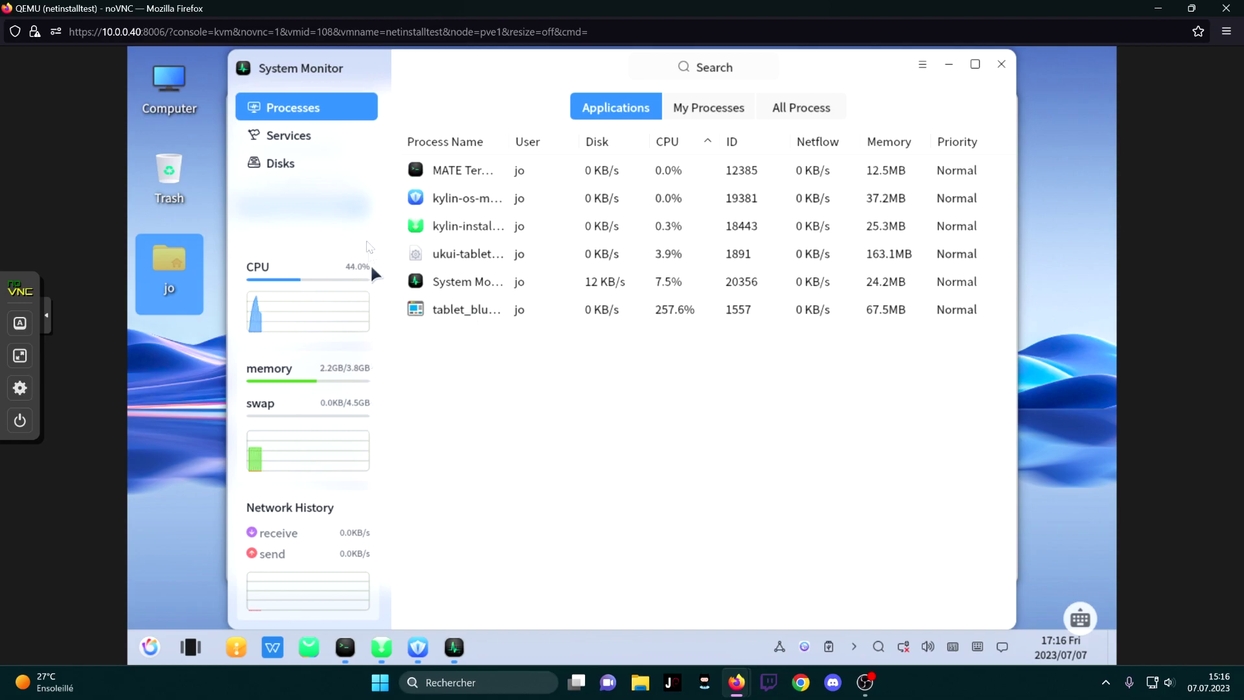
click(328, 144)
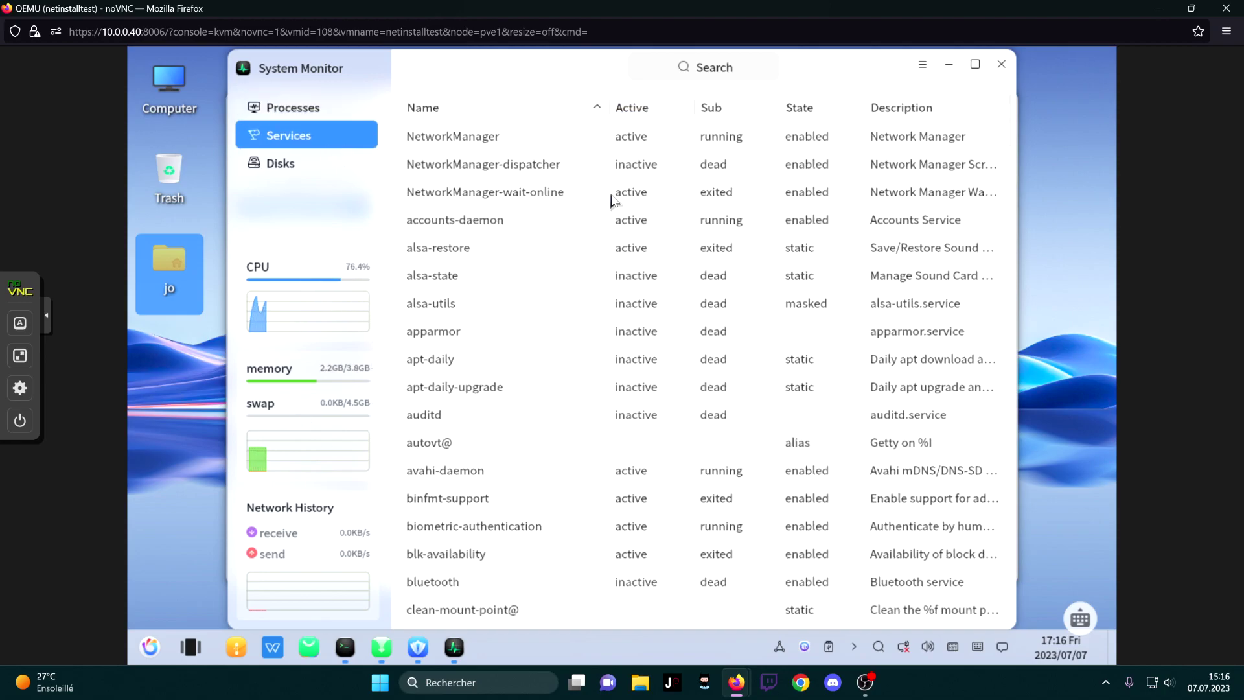
right_click(758, 170)
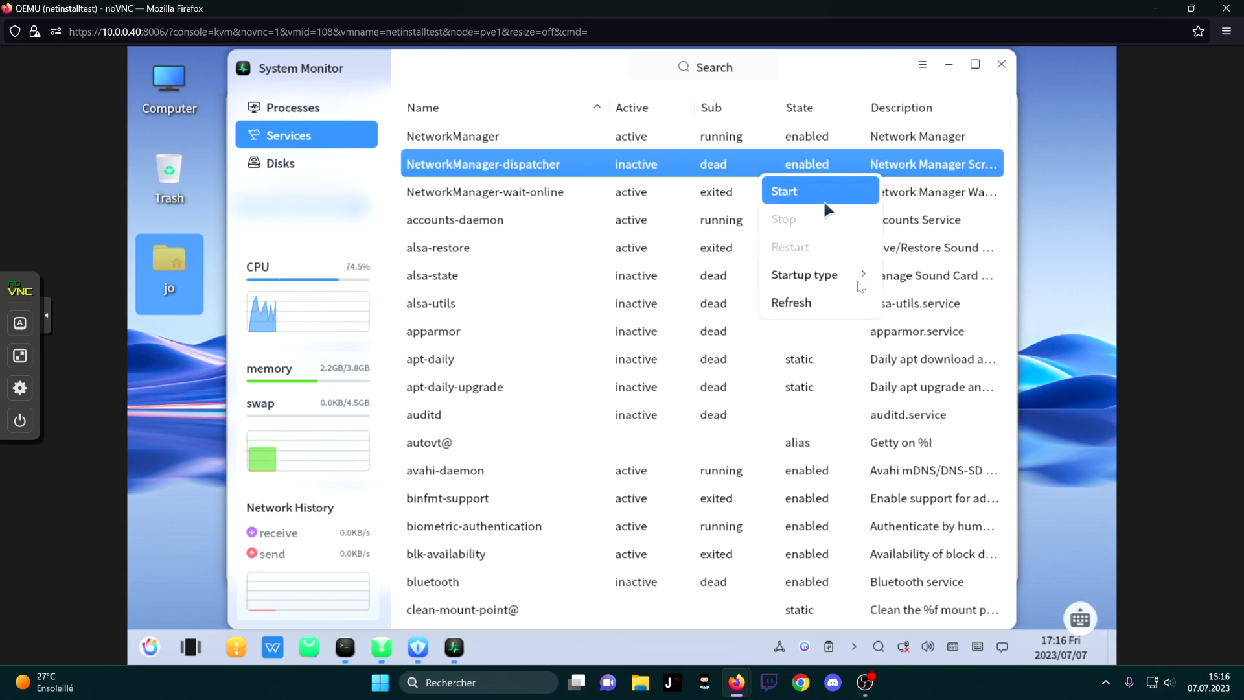
mouse_move(851, 280)
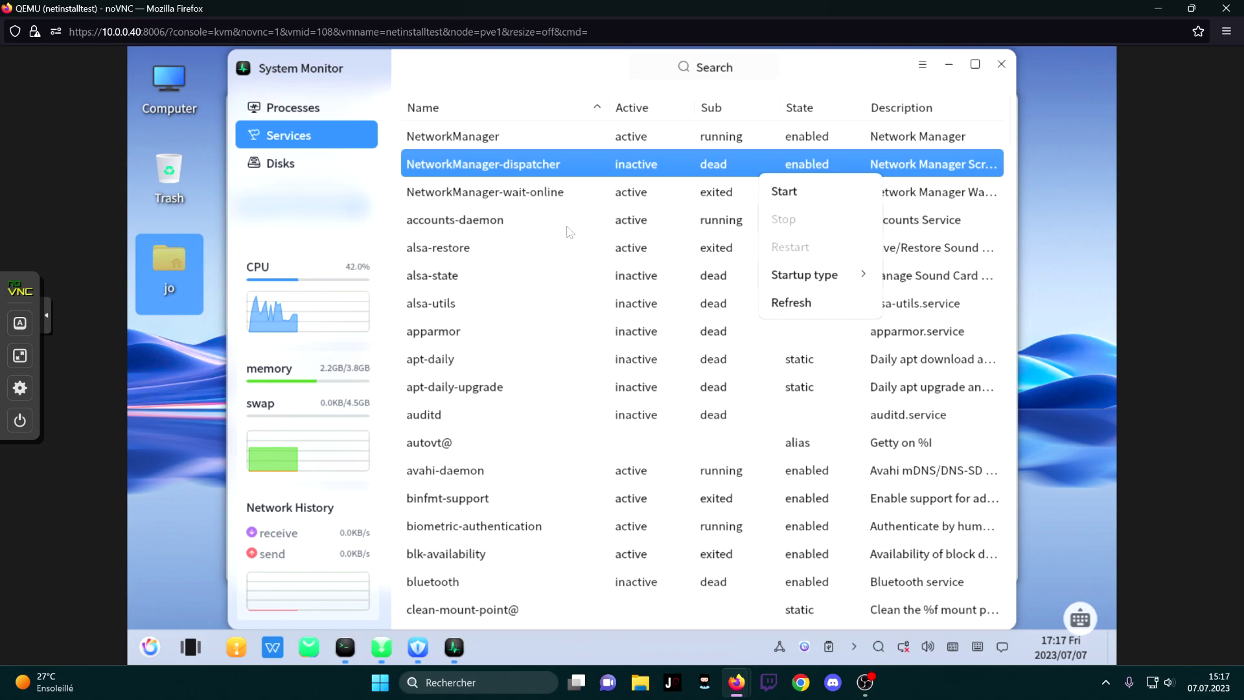
click(635, 249)
click(635, 247)
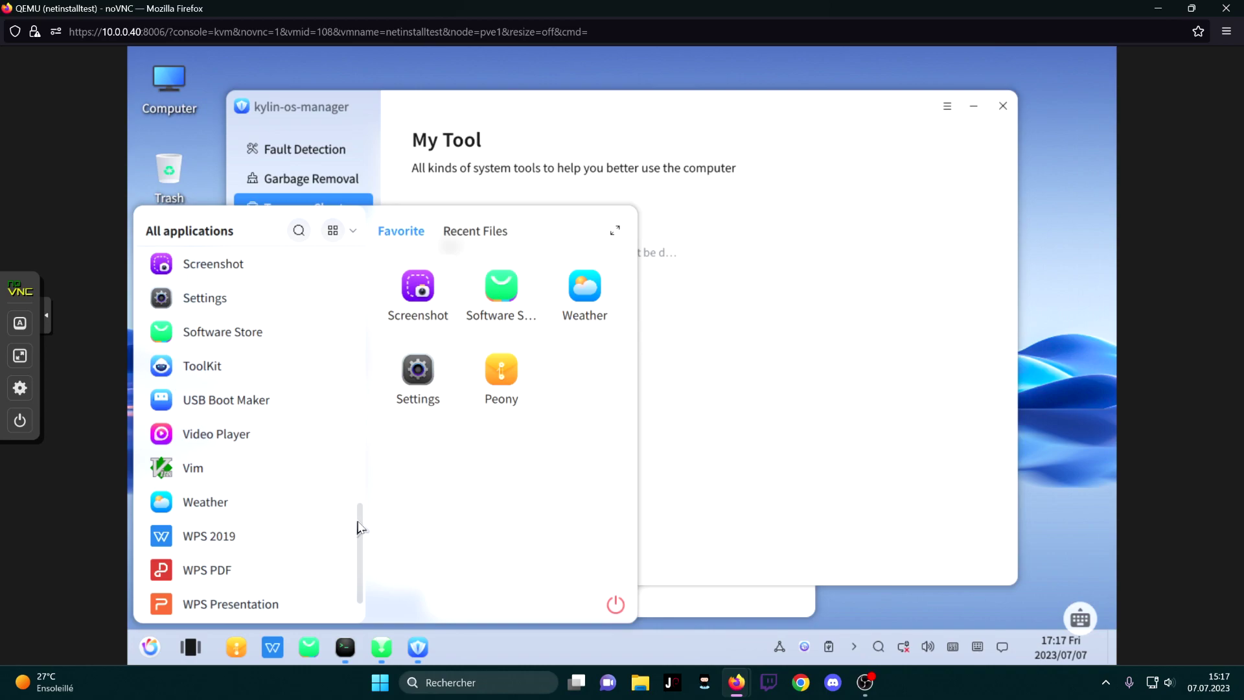
Close the applications list, kylin-os-manager and the installer window
click(910, 413)
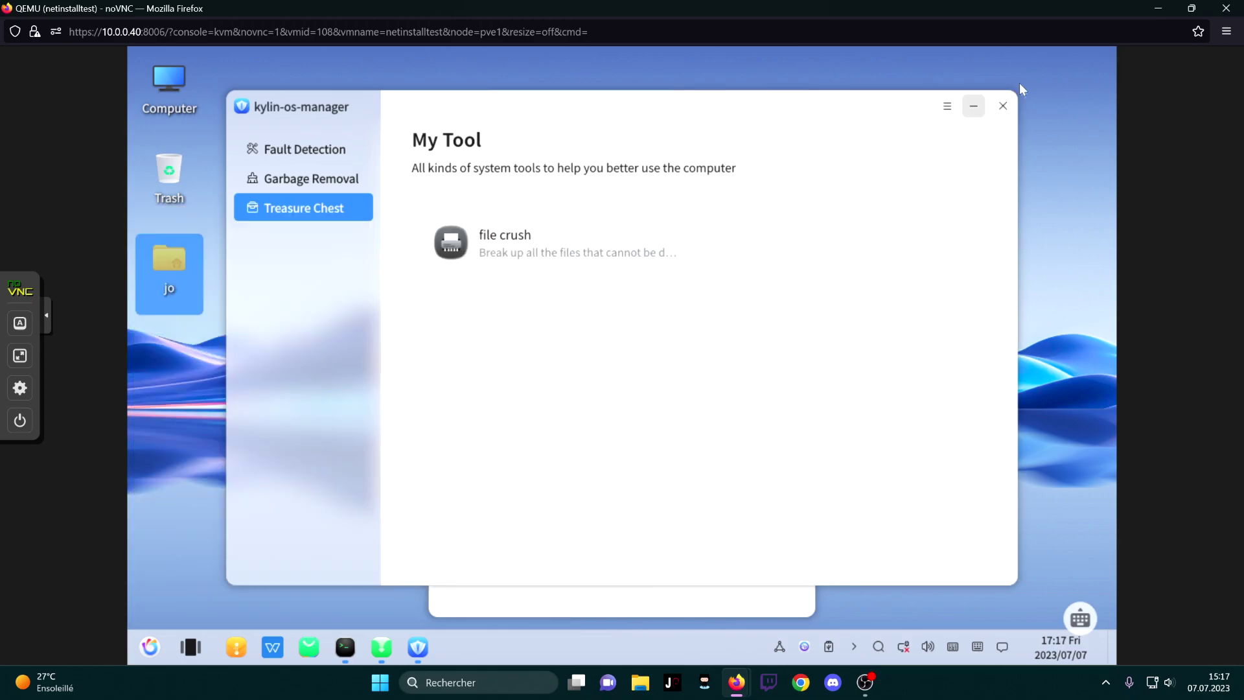
click(1004, 111)
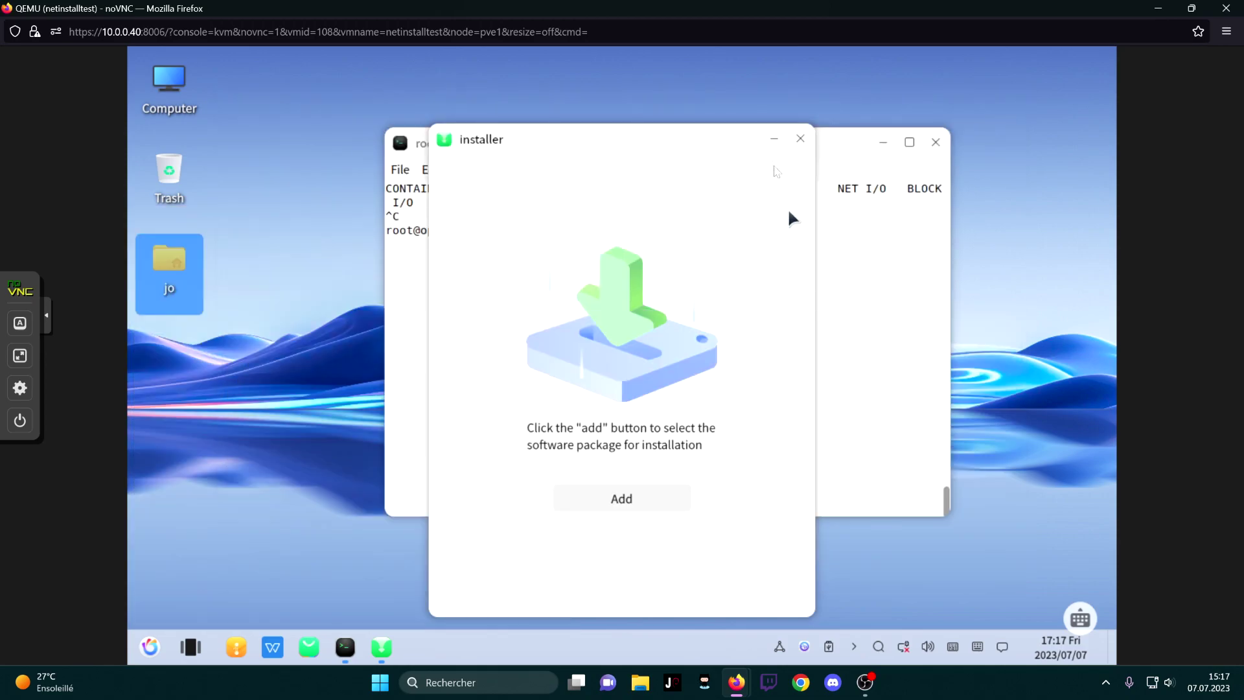
click(797, 133)
Reposition the terminal window, then close it and confirm Close Terminal
mouse_move(762, 144)
mouse_down()
mouse_move(736, 138)
mouse_move(796, 133)
mouse_move(753, 153)
mouse_up()
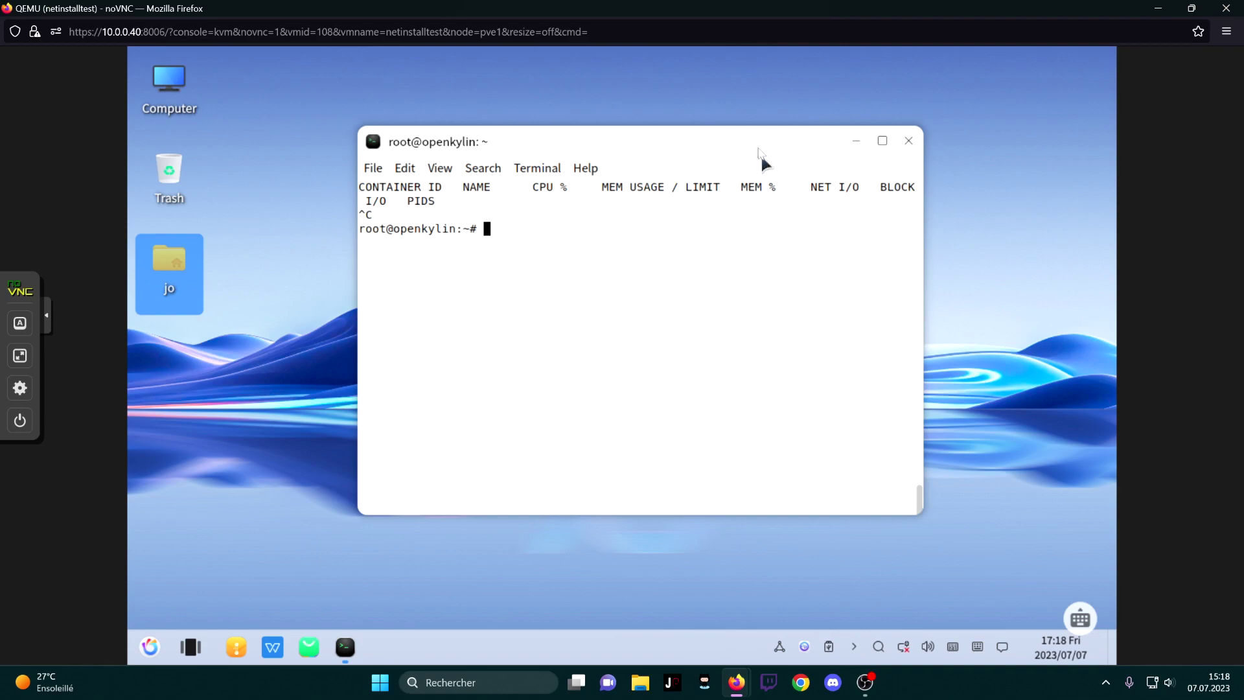
drag(761, 140, 669, 114)
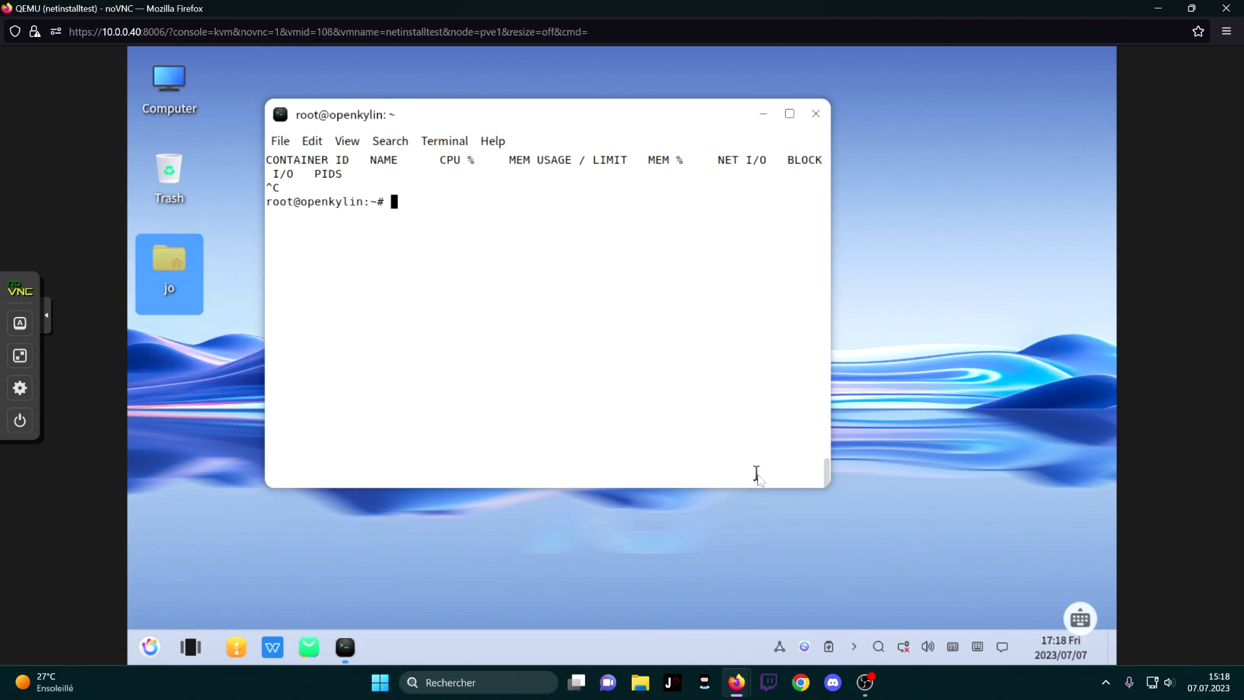
drag(690, 114, 899, 162)
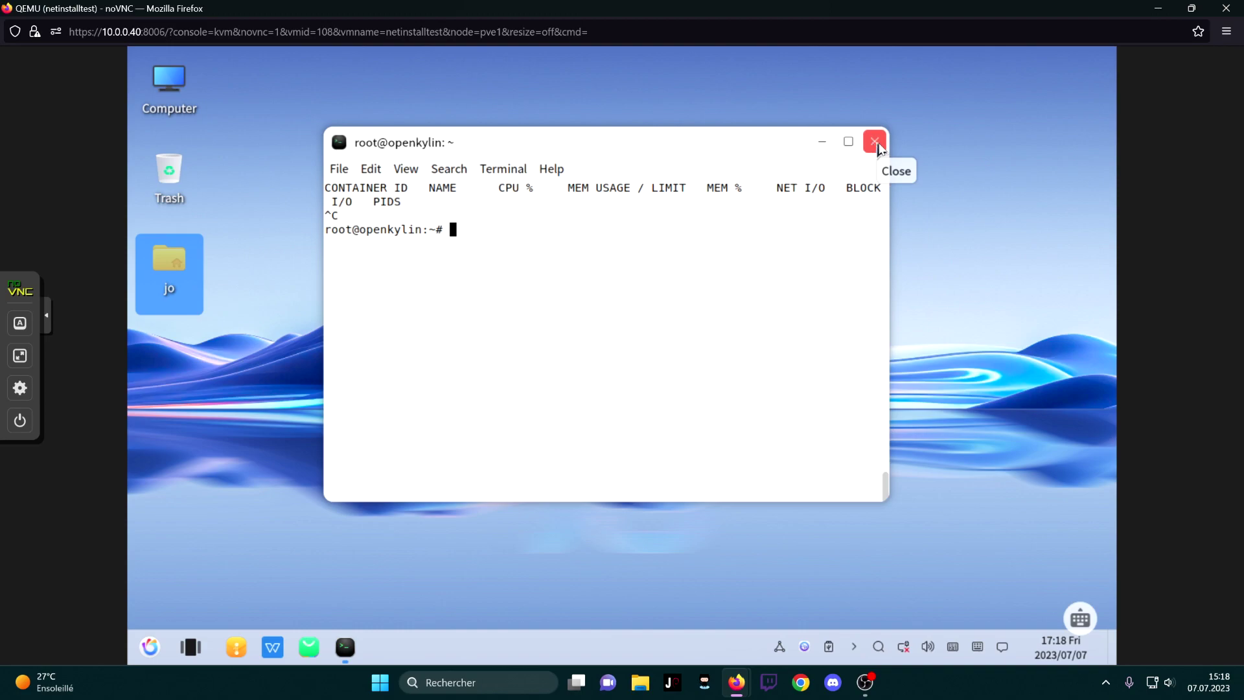
click(879, 147)
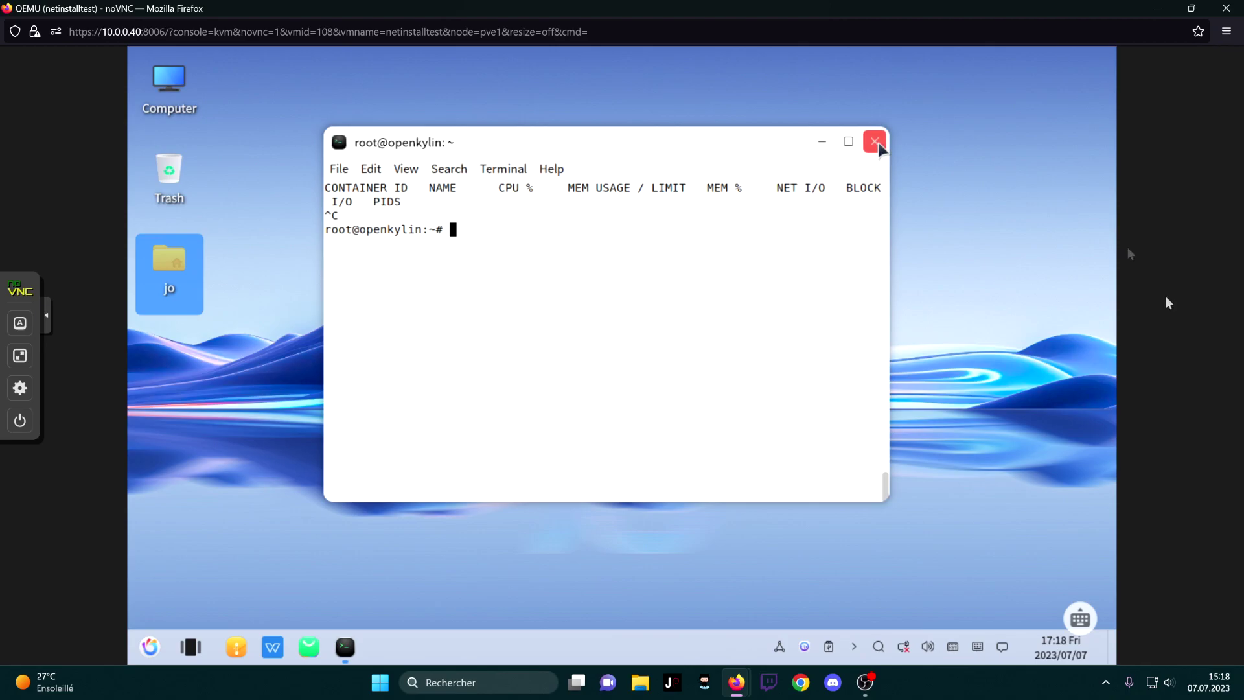
click(720, 409)
click(506, 386)
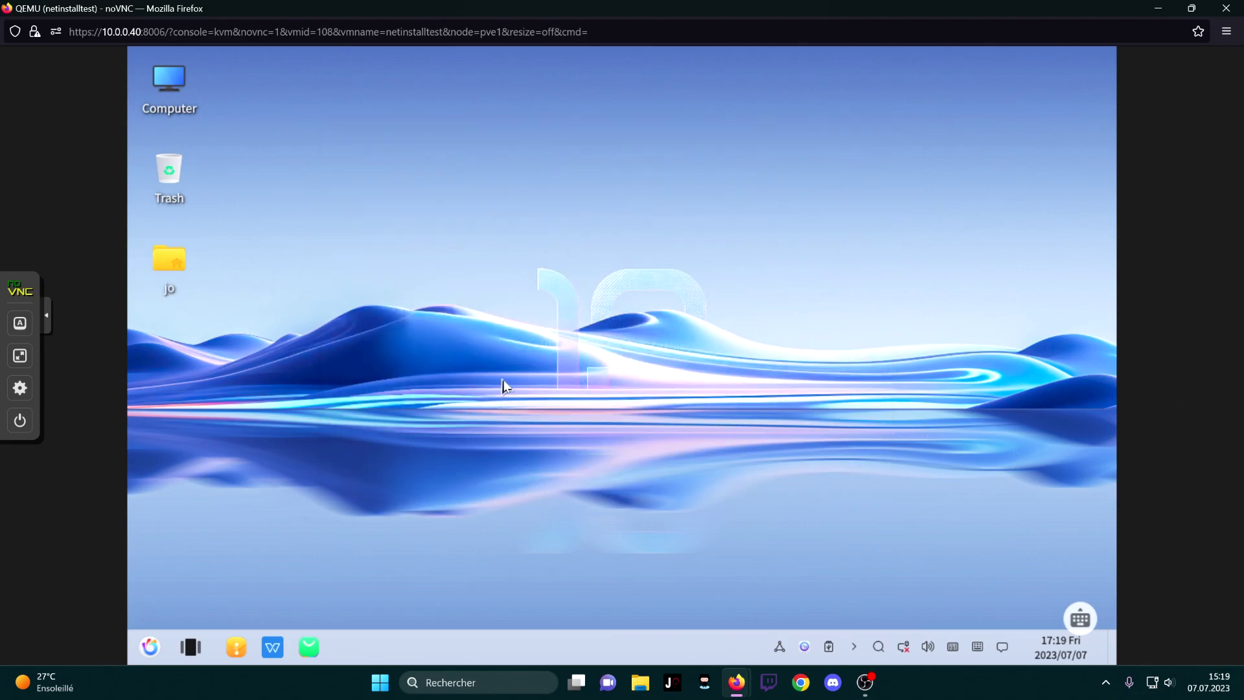